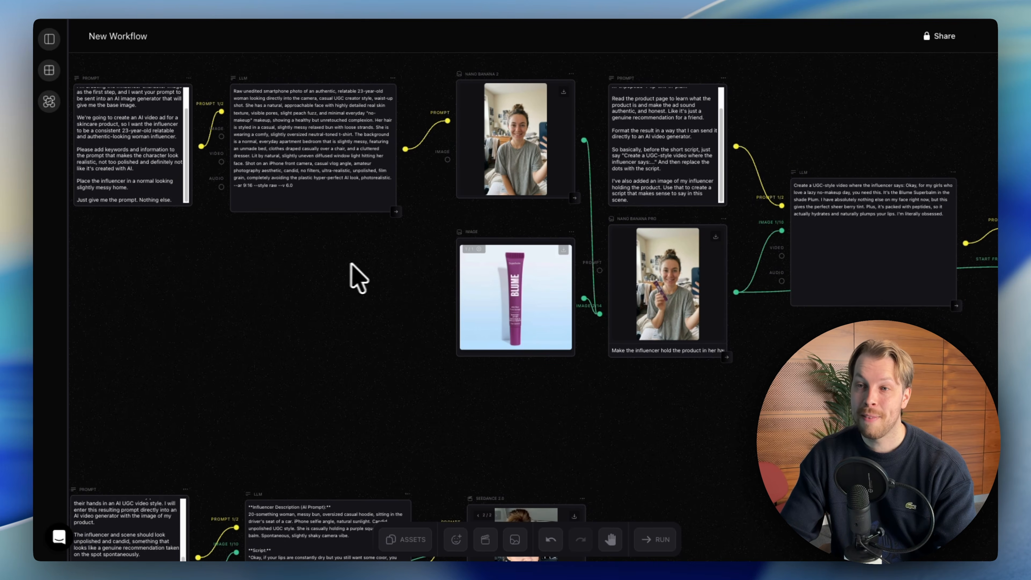
- Examine the two finished UGC ad workflows, following the nodes from the prompts and product image to the generated videos
scroll(422, 263, left, 2)
scroll(422, 263, up, 1)
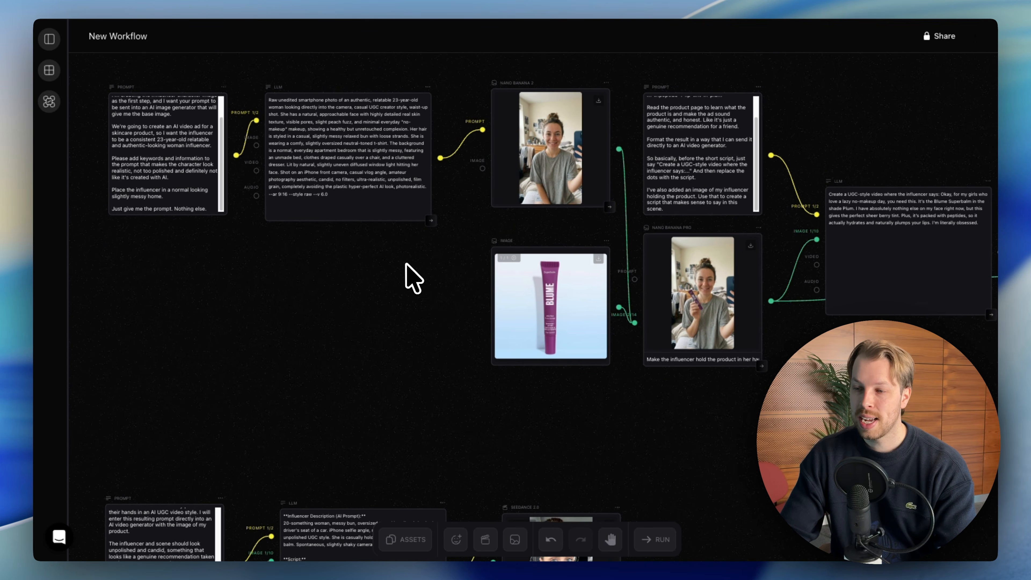
scroll(467, 272, right, 4)
scroll(467, 272, down, 1)
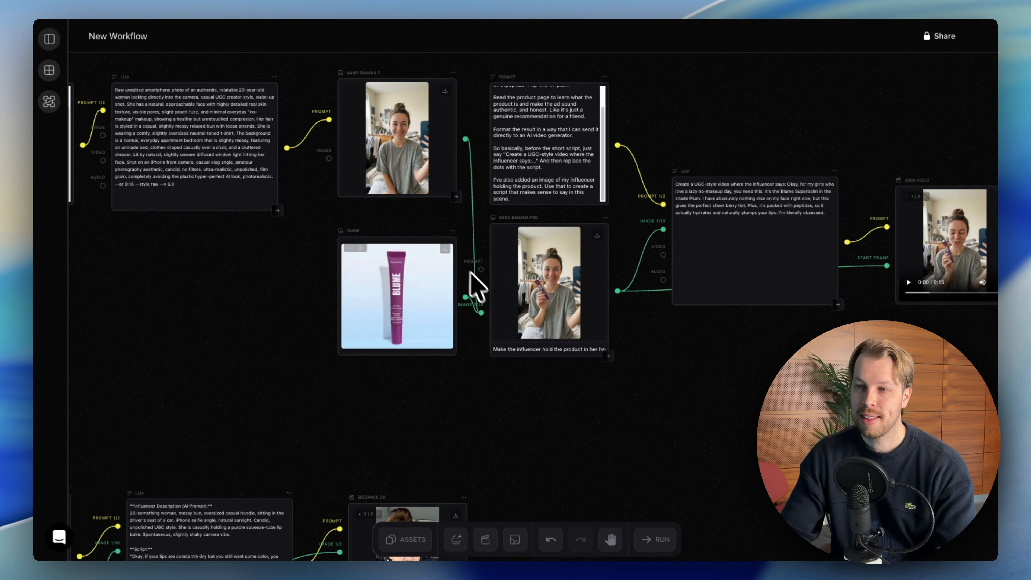
scroll(545, 318, down, 2)
scroll(546, 321, left, 10)
scroll(546, 321, down, 3)
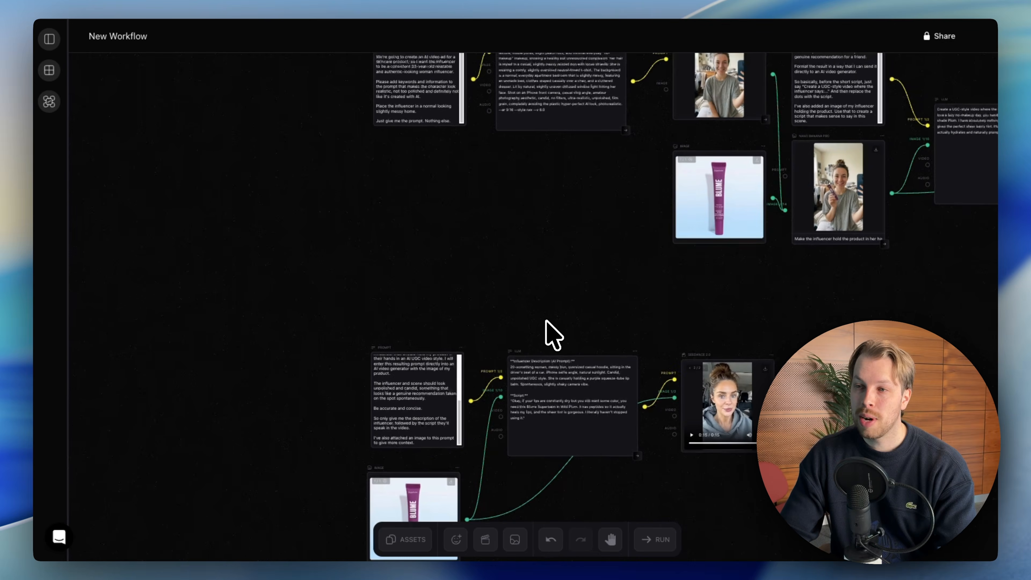
scroll(554, 335, right, 6)
scroll(594, 341, up, 3)
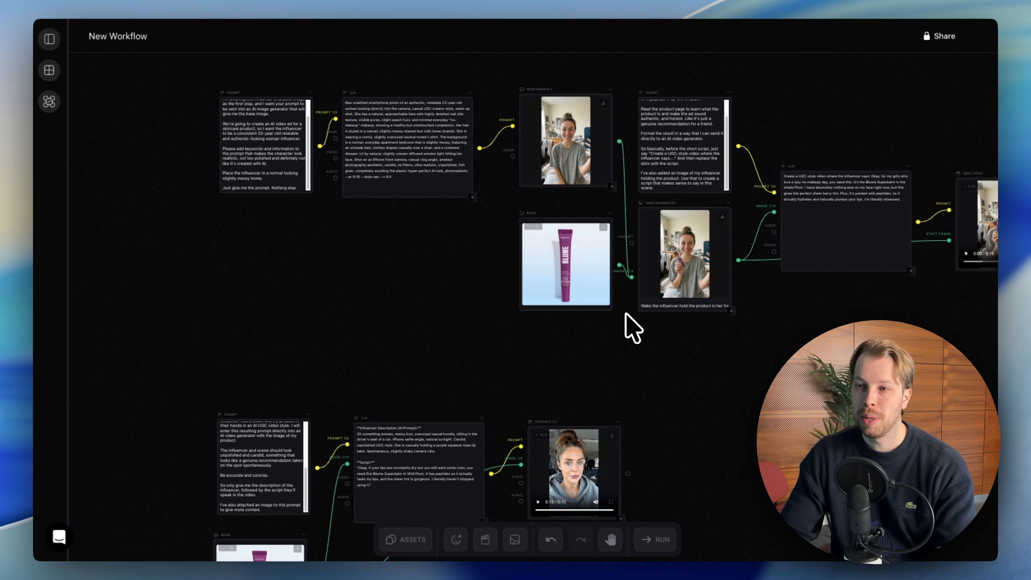
scroll(633, 327, right, 3)
scroll(633, 327, down, 1)
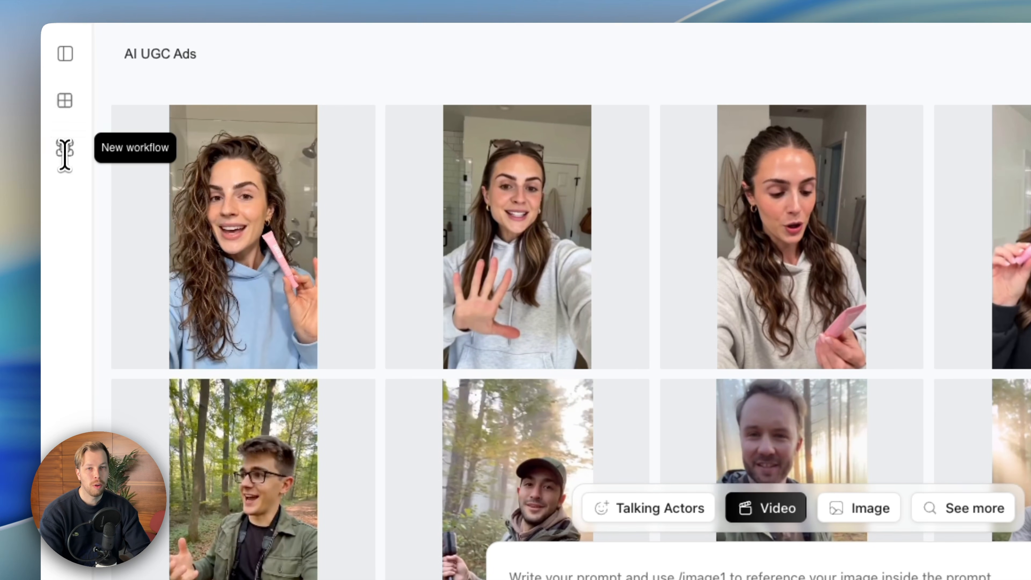
- Create a new workflow and add a Prompt text input node to the empty canvas, repositioning it there
click(66, 157)
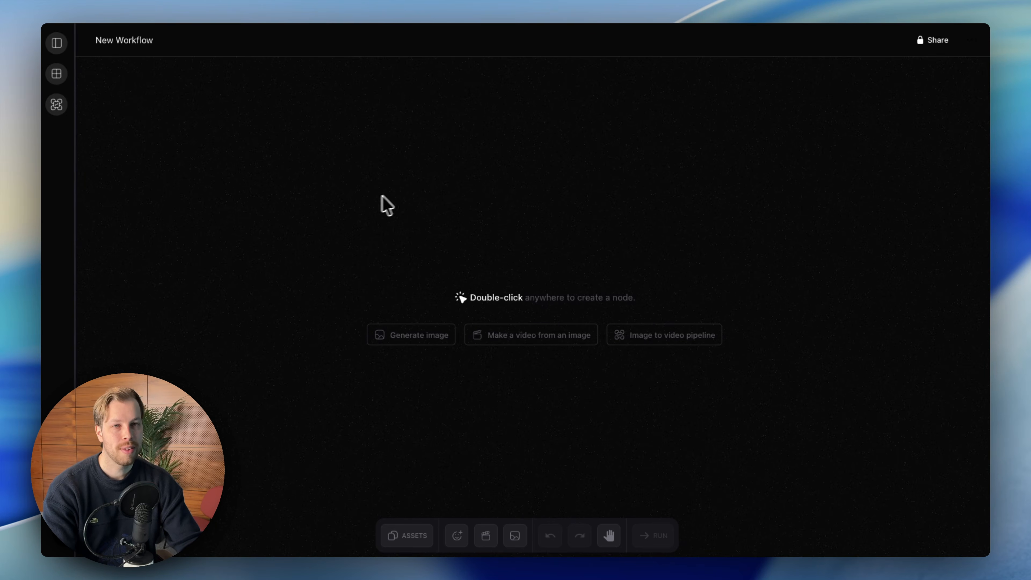
double_click(400, 139)
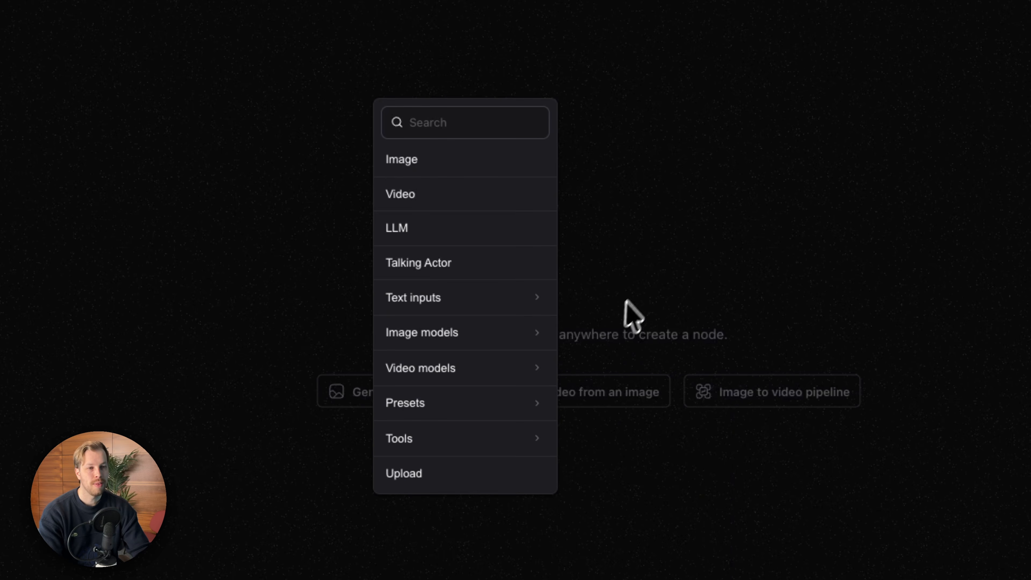
mouse_move(484, 290)
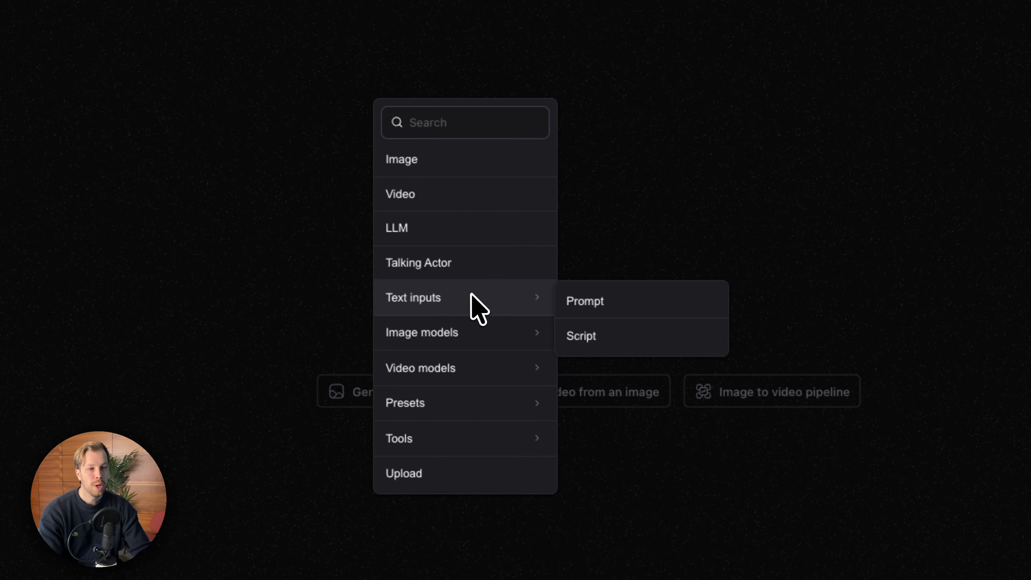
click(568, 304)
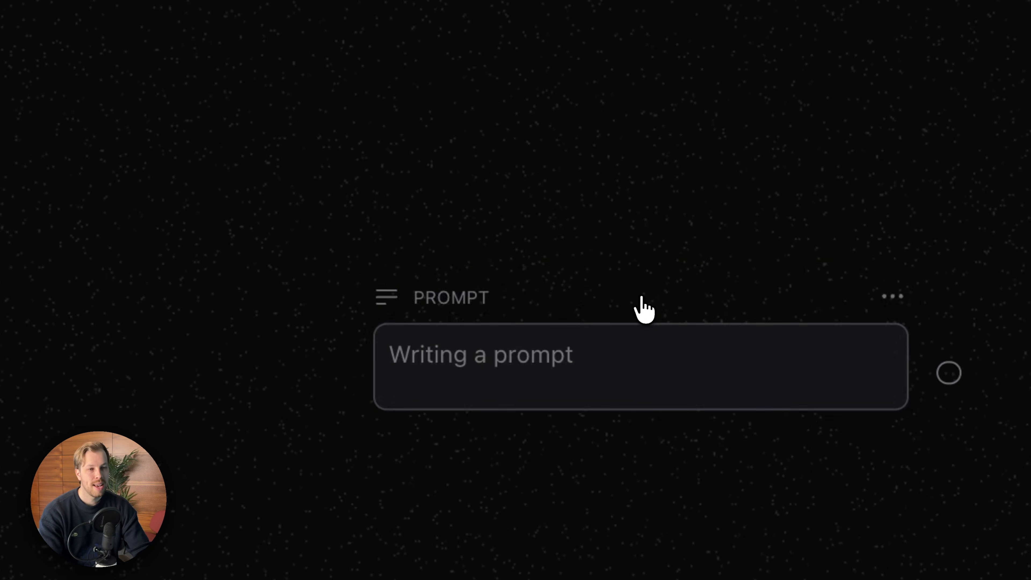
drag(573, 299, 396, 132)
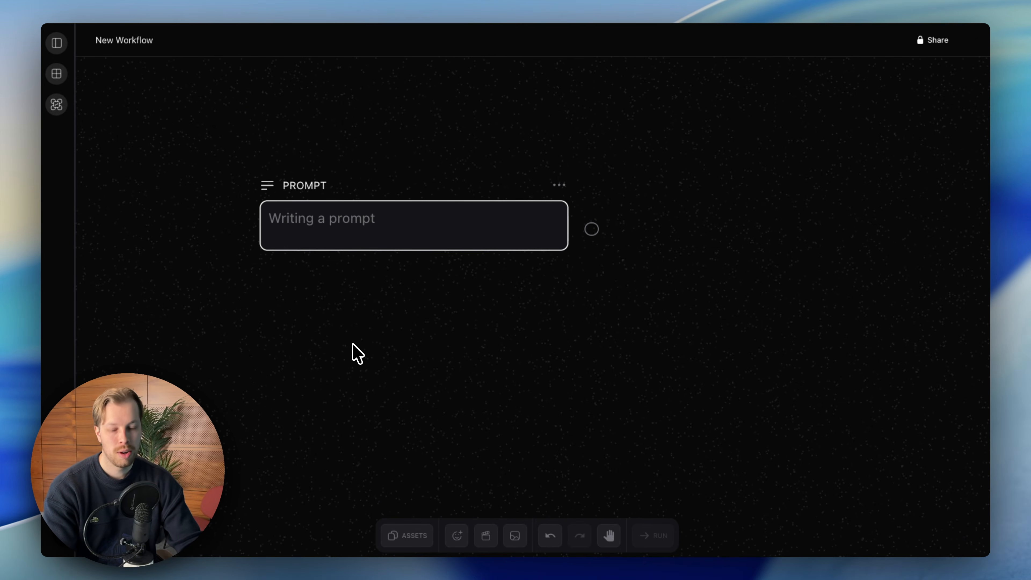
scroll(365, 320, down, 2)
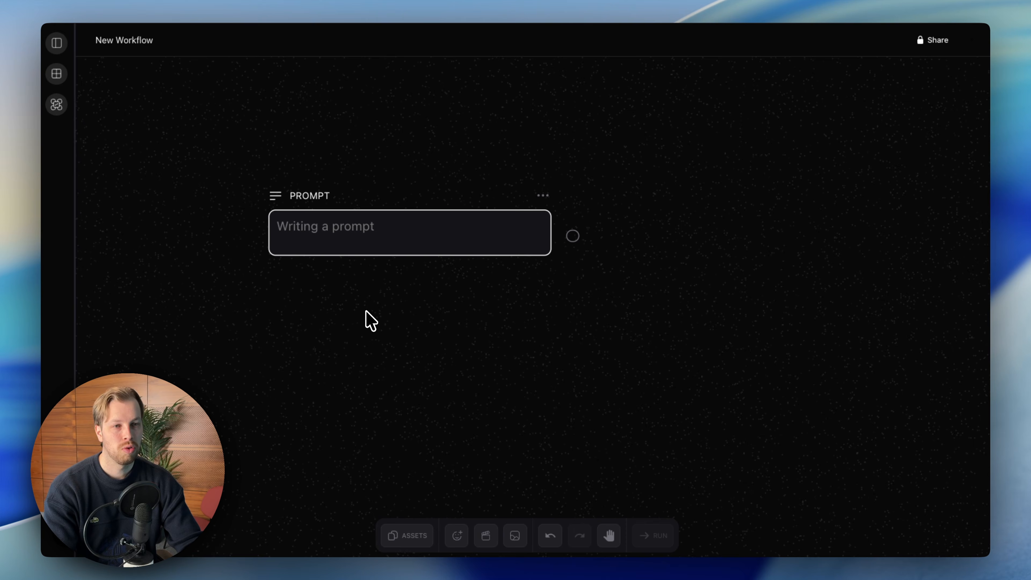
scroll(311, 301, up, 1)
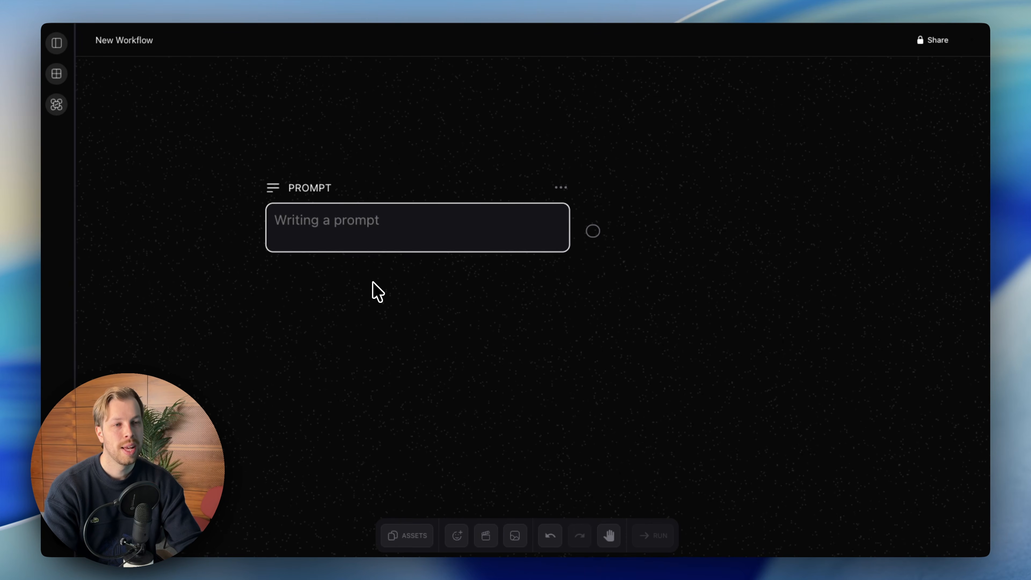
scroll(376, 292, down, 3)
scroll(378, 293, up, 1)
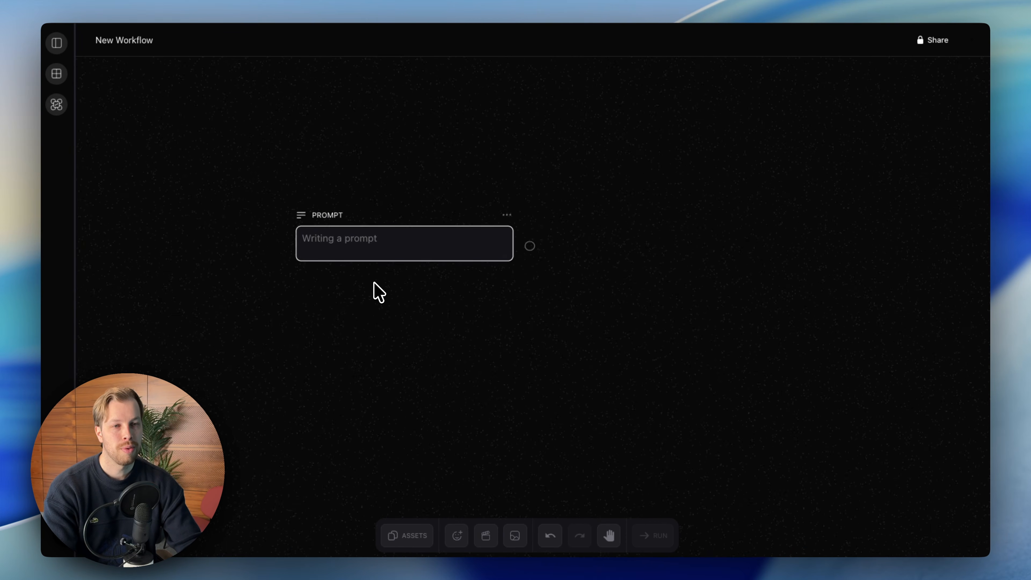
scroll(377, 291, up, 2)
scroll(378, 288, down, 1)
scroll(378, 288, up, 6)
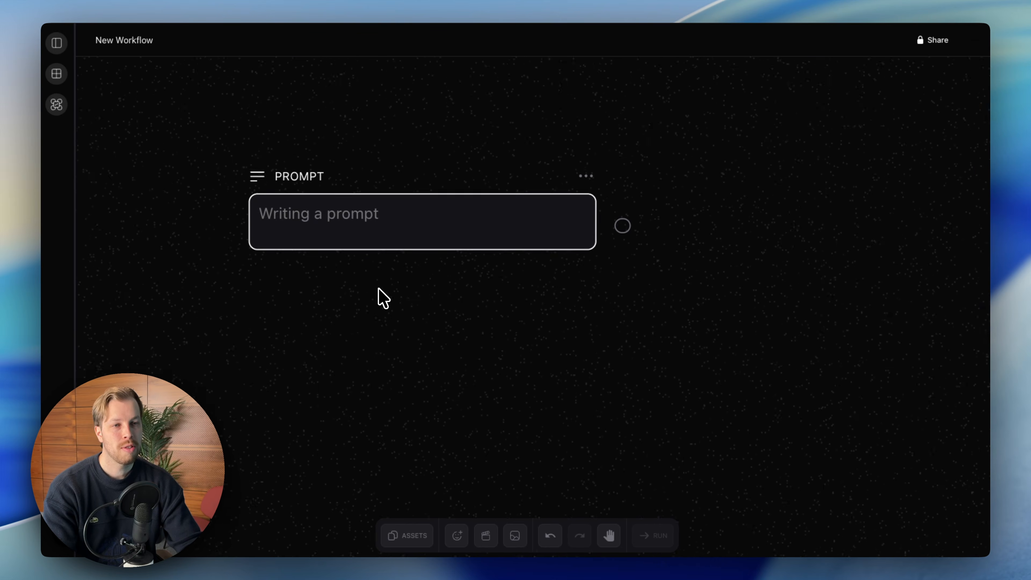
scroll(379, 288, down, 2)
scroll(378, 289, down, 3)
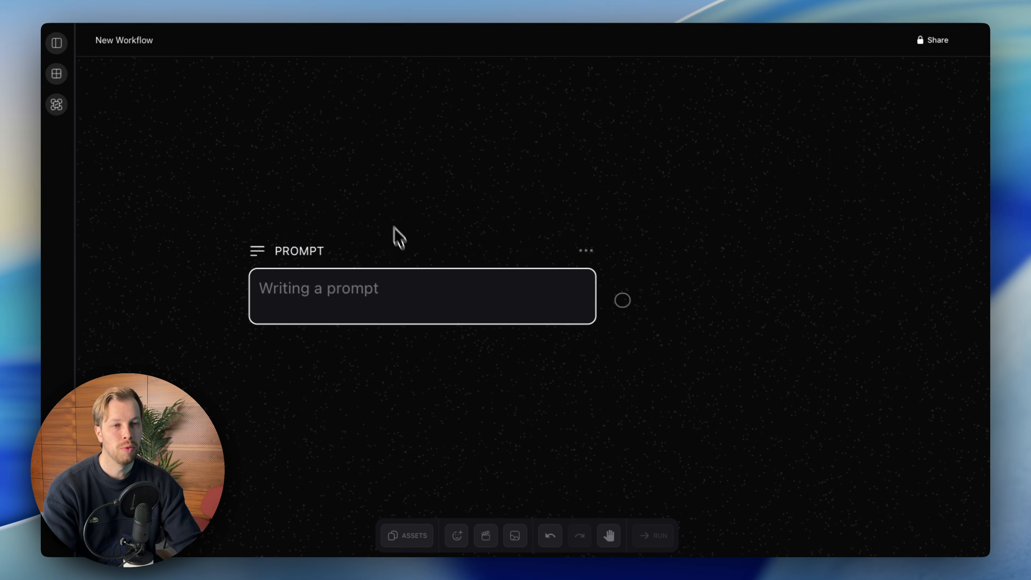
scroll(364, 188, down, 2)
scroll(364, 187, down, 1)
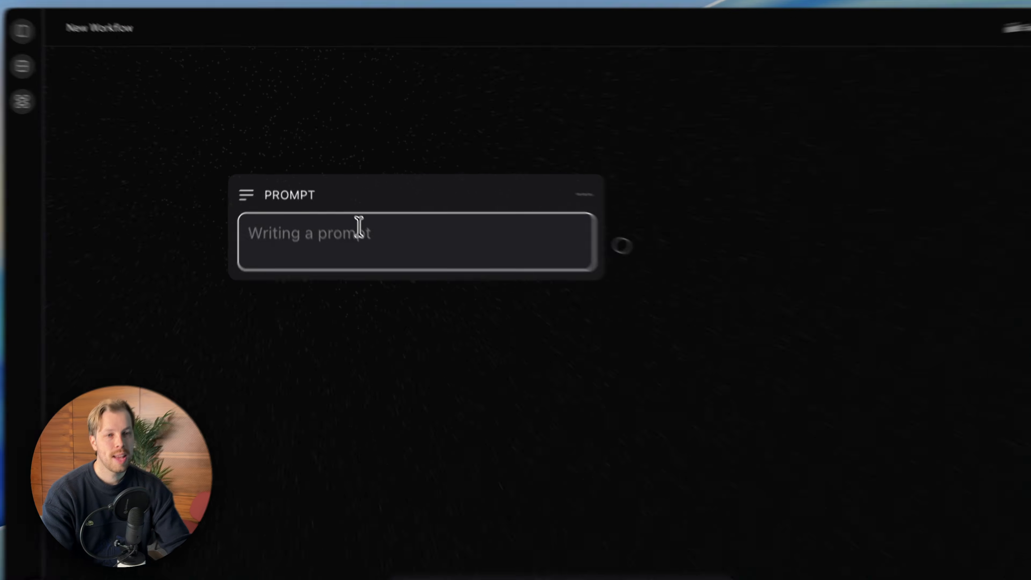
- Enter "Create an image of a 23-year-old influencer" in the Prompt node and shift the node aside to make room
click(349, 215)
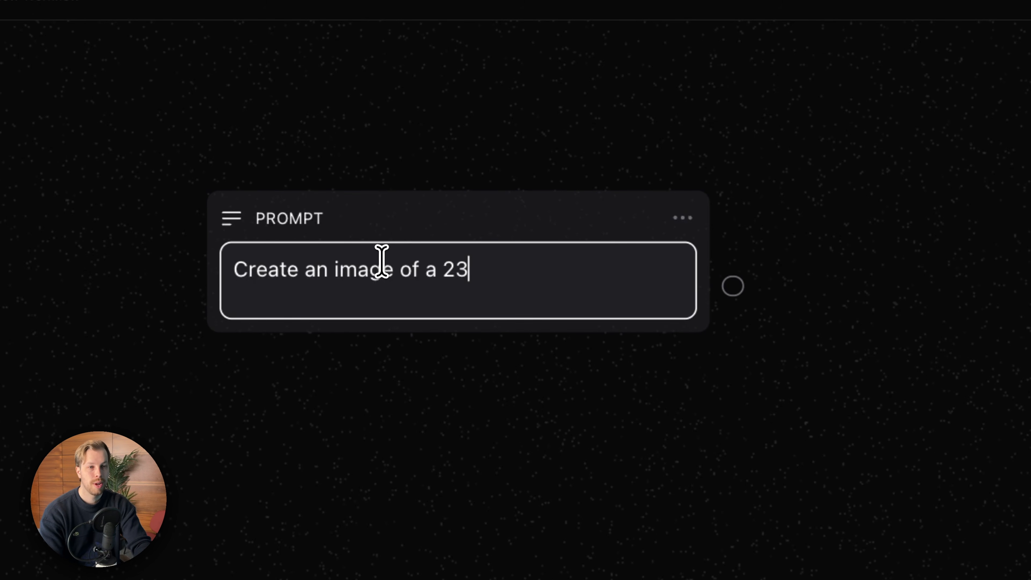
text(luencer)
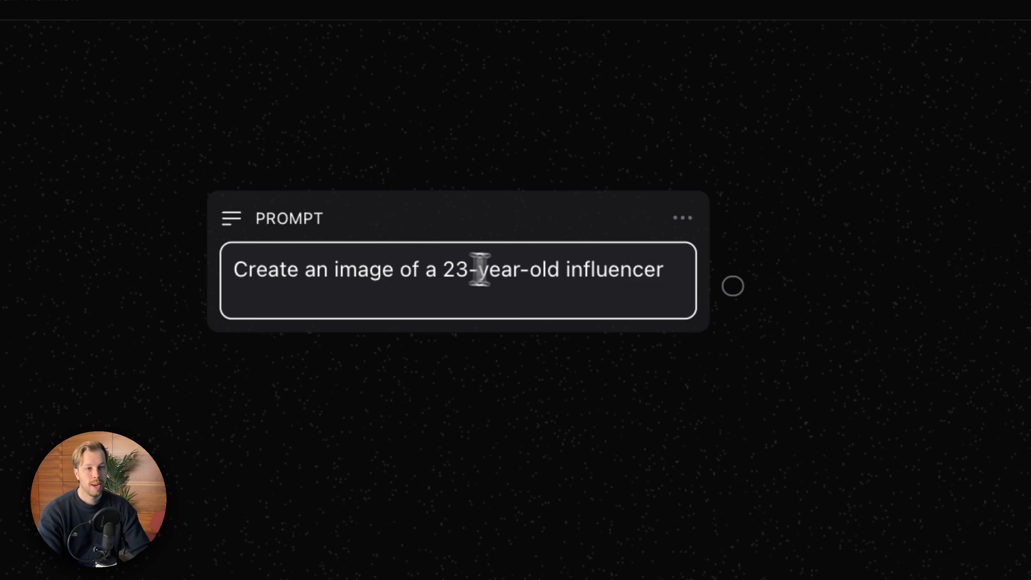
drag(510, 221, 305, 222)
click(683, 313)
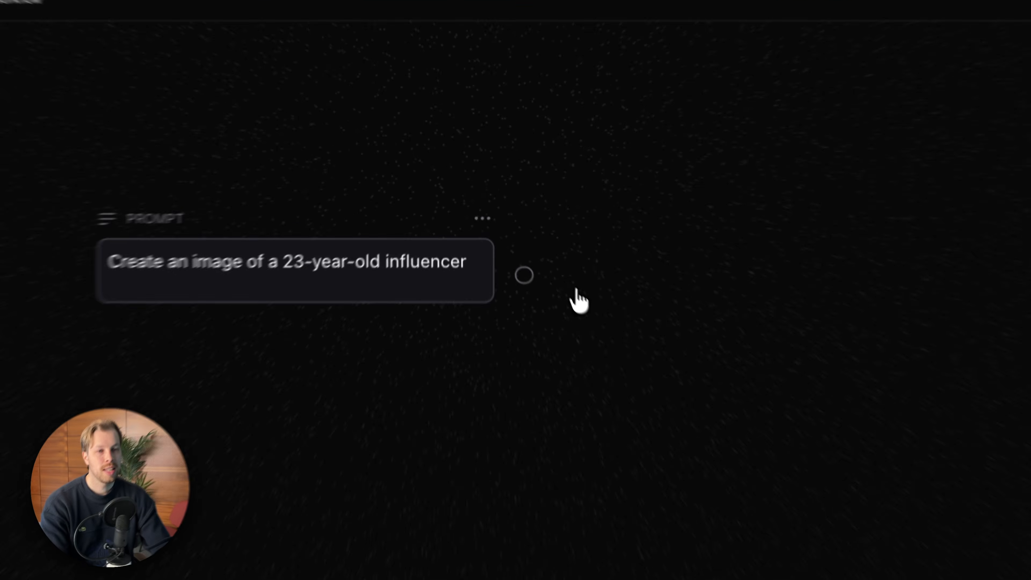
drag(386, 202, 334, 207)
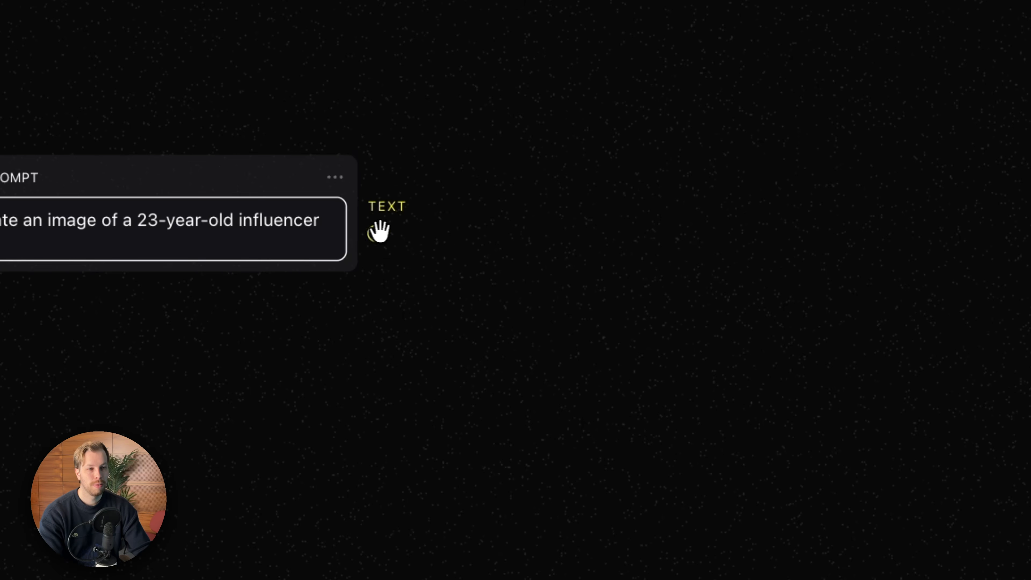
- Add an Image node linked to the prompt's text output and align the Prompt node beside it
drag(377, 232, 406, 228)
drag(518, 158, 518, 158)
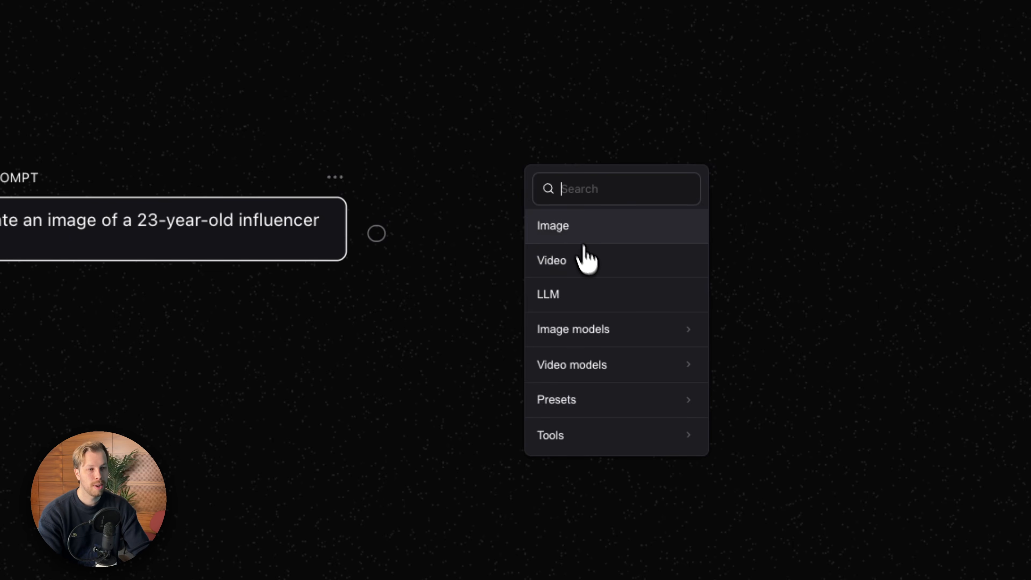
click(581, 226)
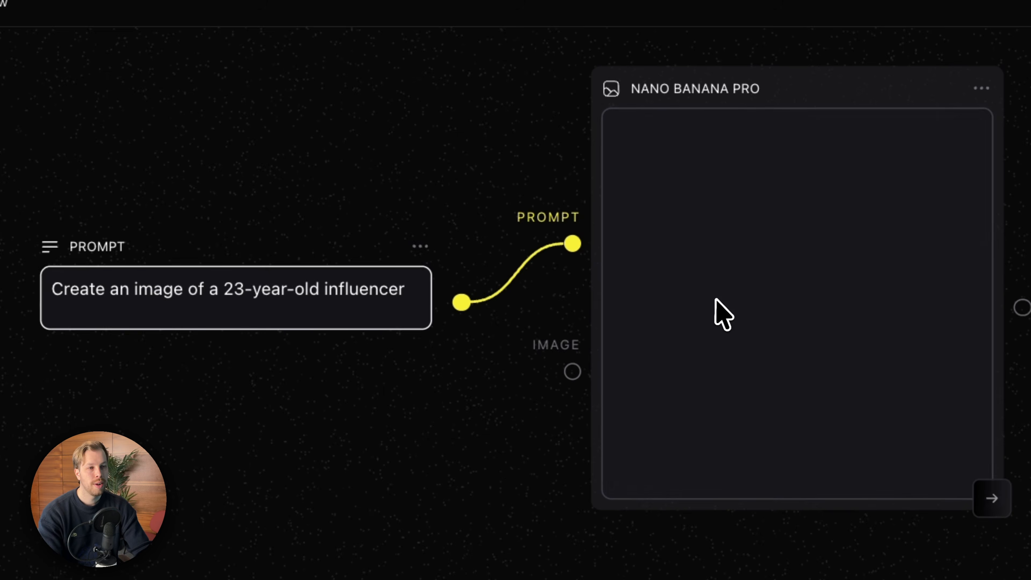
scroll(718, 313, down, 2)
drag(309, 250, 272, 176)
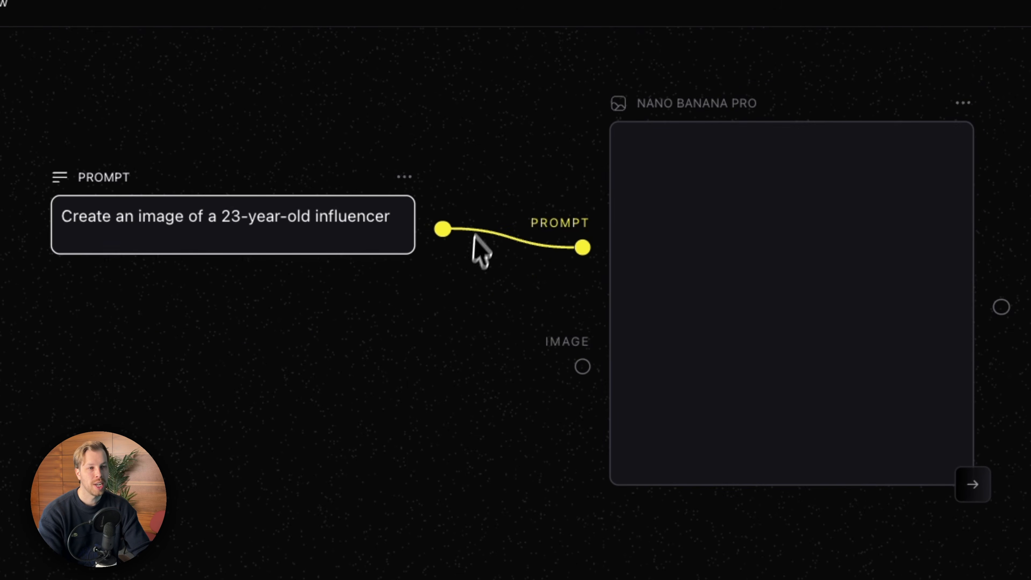
scroll(540, 349, right, 5)
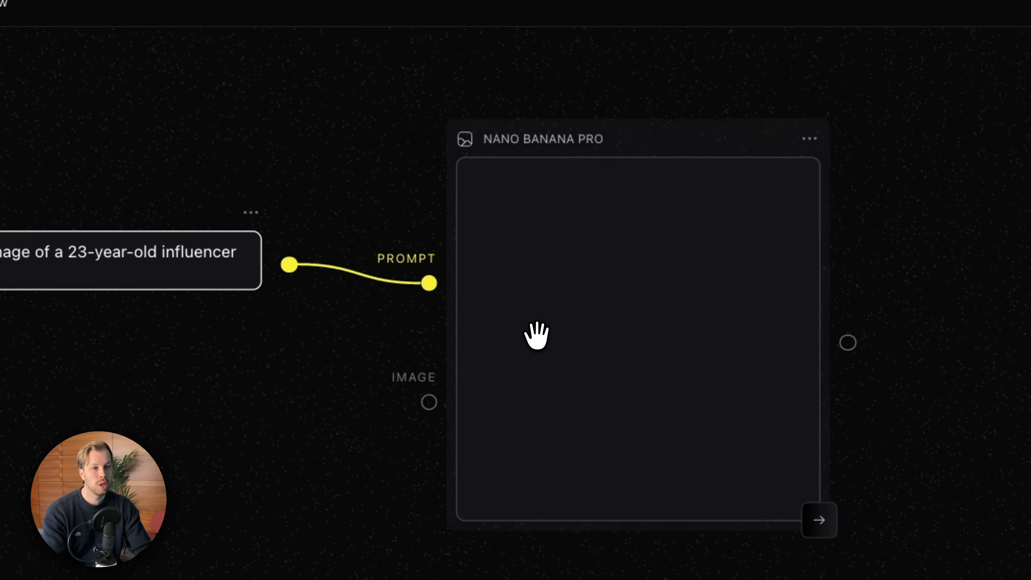
- Change the image node's model to Nano Banana 2
click(653, 138)
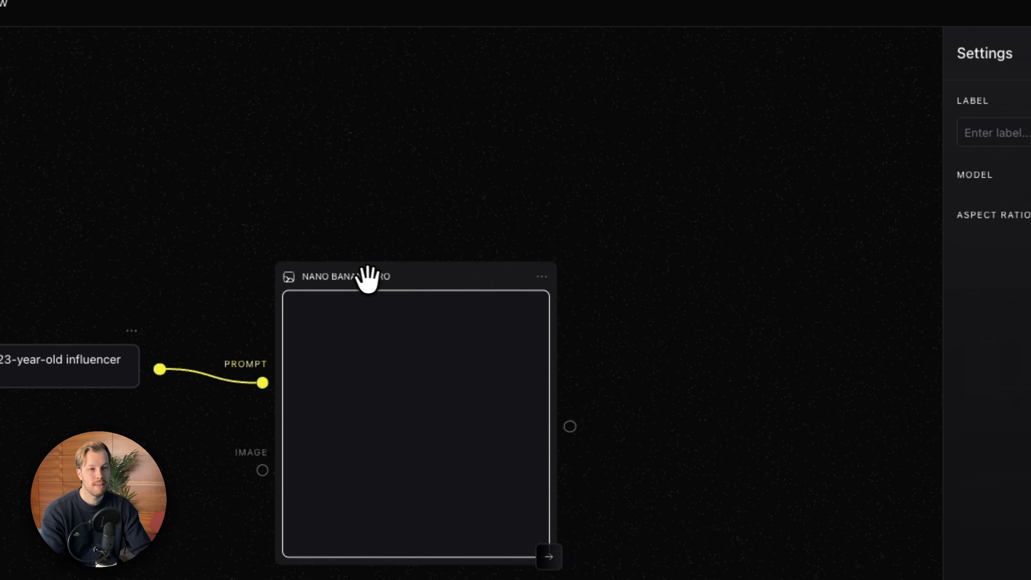
scroll(373, 276, left, 3)
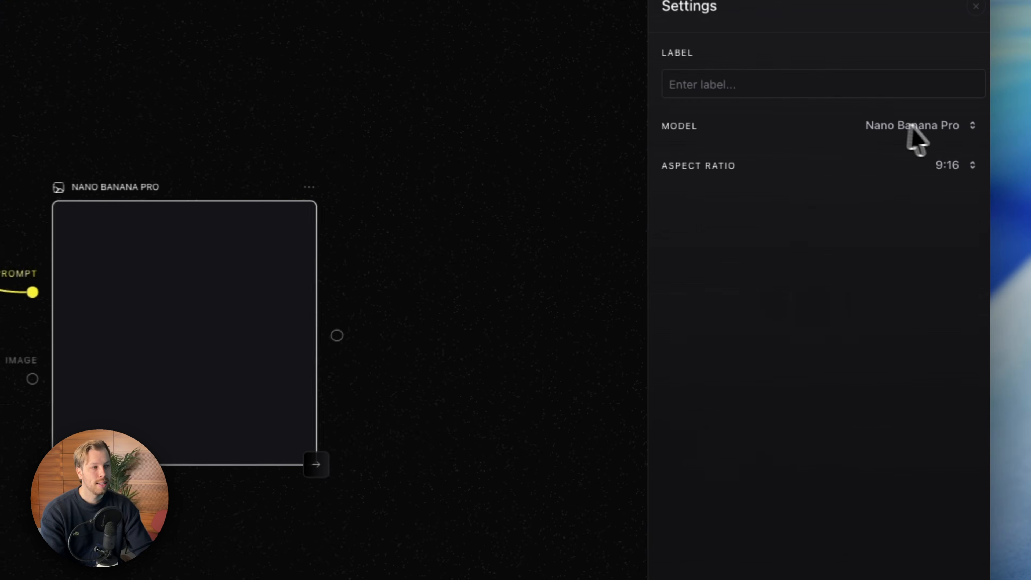
click(949, 153)
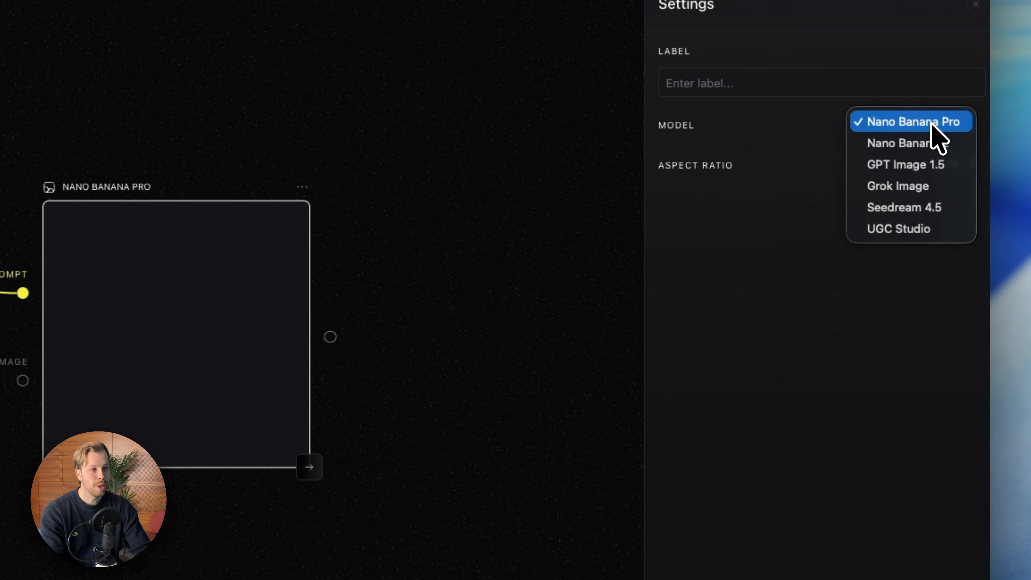
click(916, 144)
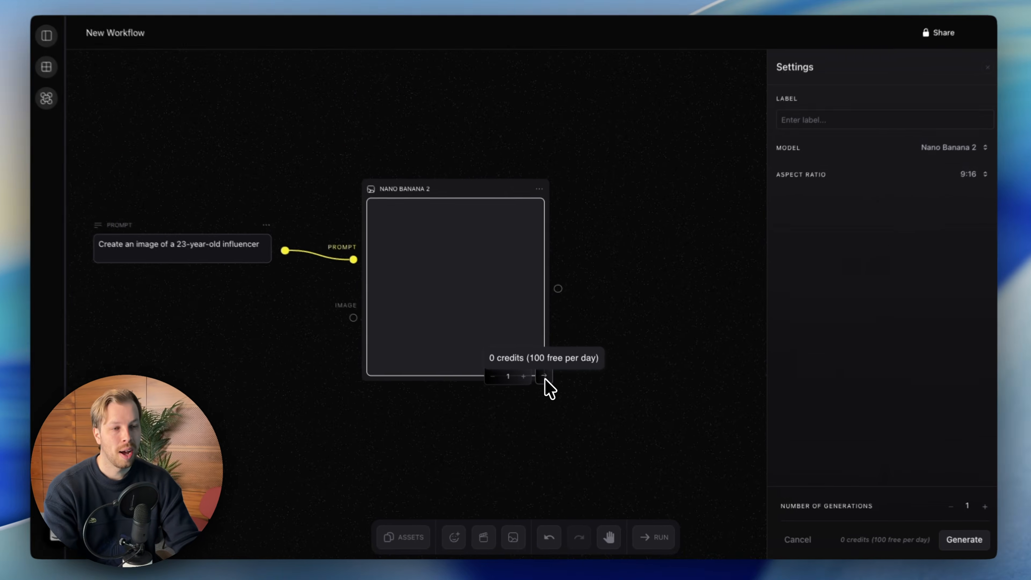
- Reposition the Nano Banana 2 node beside the prompt, generate one image from it and inspect the result
drag(452, 195, 461, 189)
scroll(459, 199, left, 5)
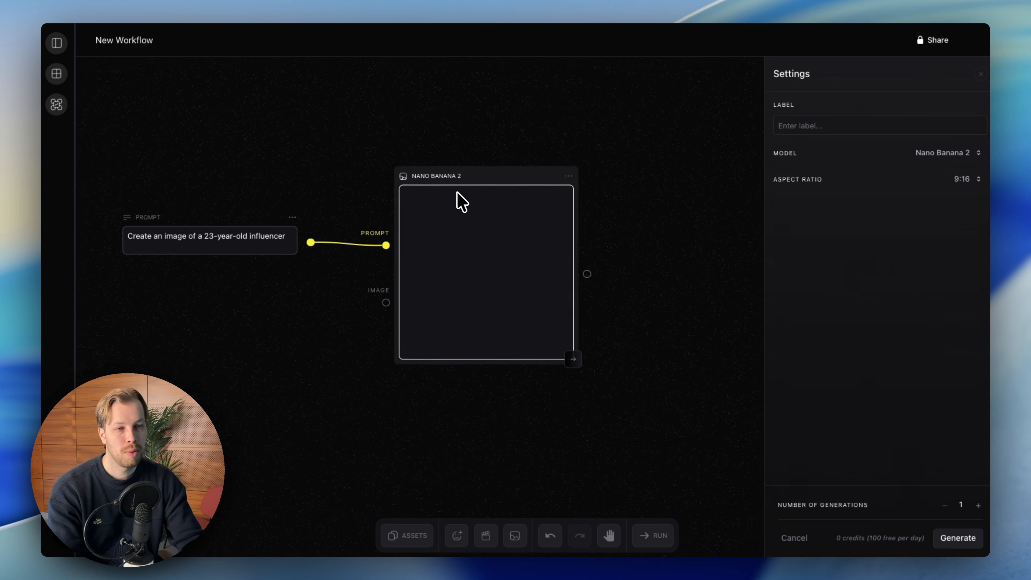
scroll(451, 201, up, 3)
scroll(449, 194, down, 5)
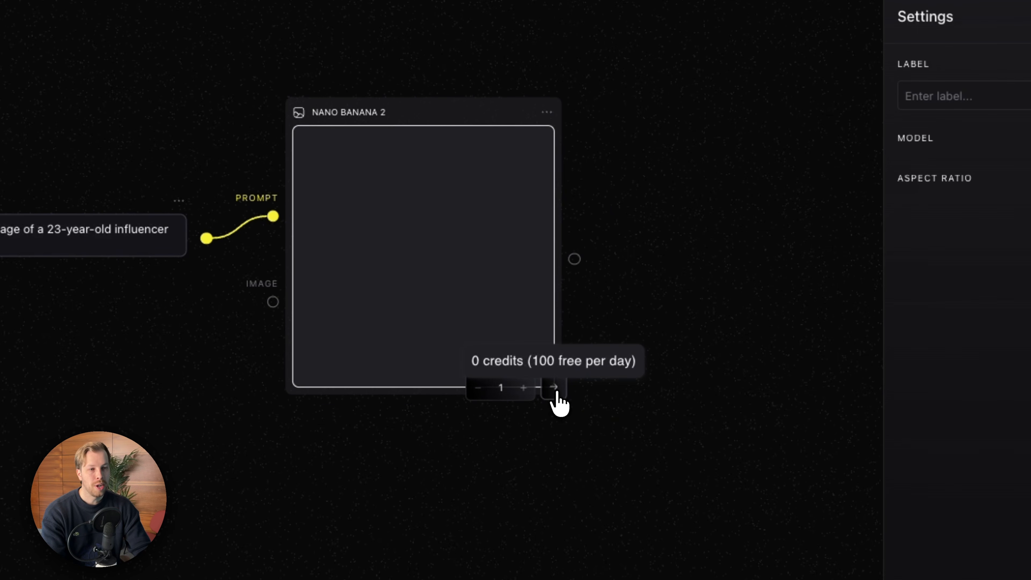
click(554, 389)
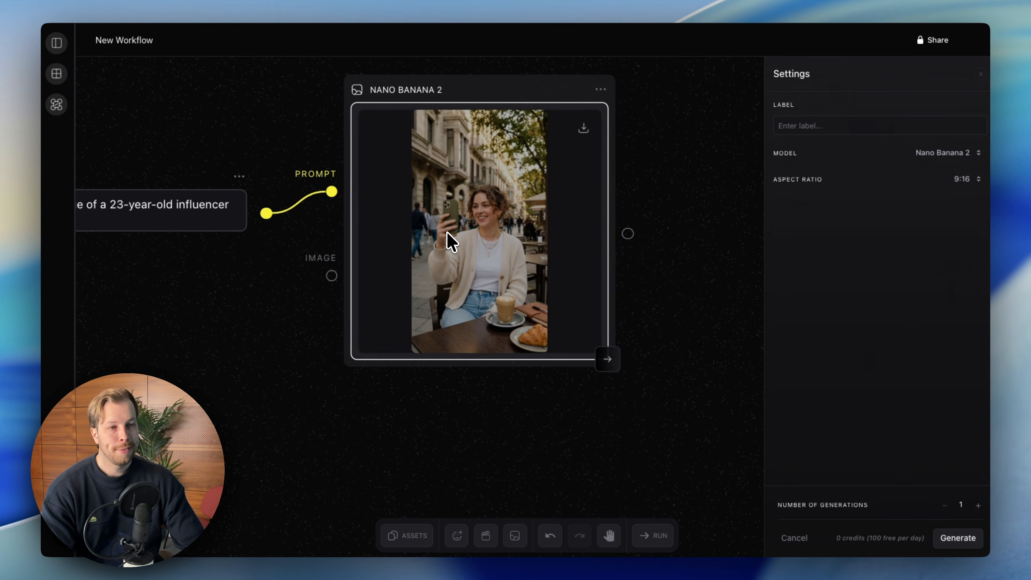
scroll(452, 240, up, 5)
scroll(467, 231, up, 2)
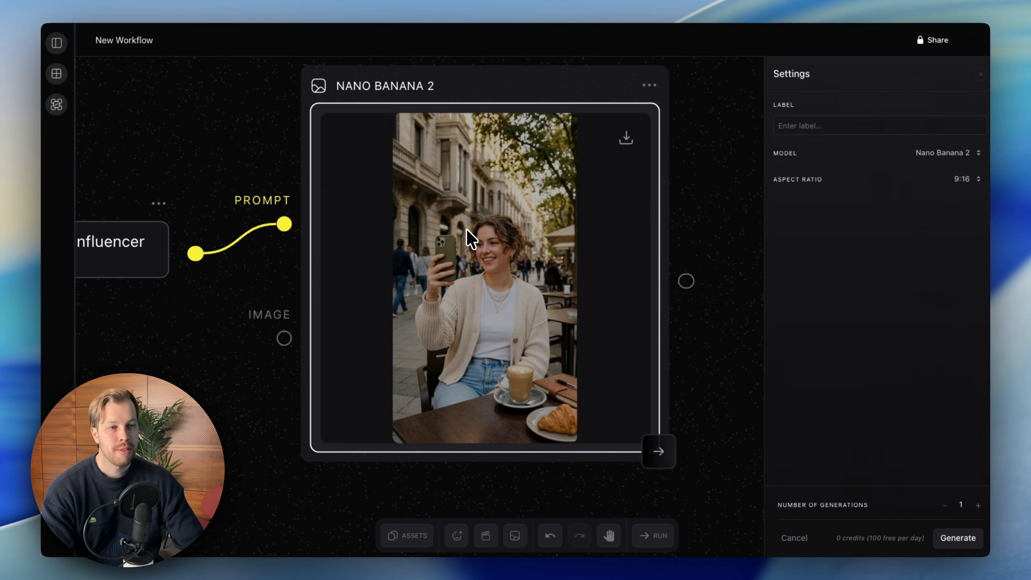
scroll(504, 266, down, 5)
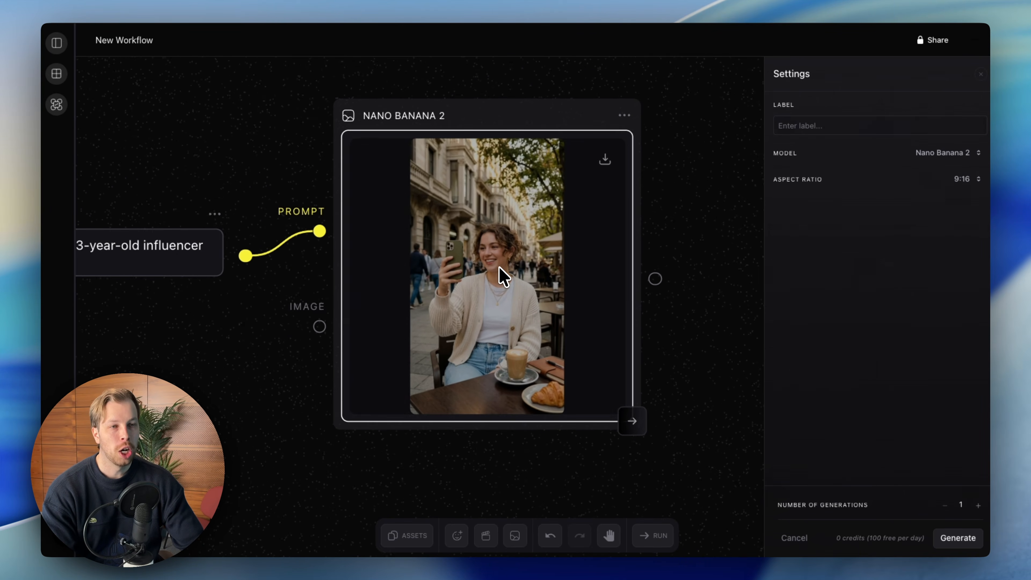
scroll(500, 278, down, 4)
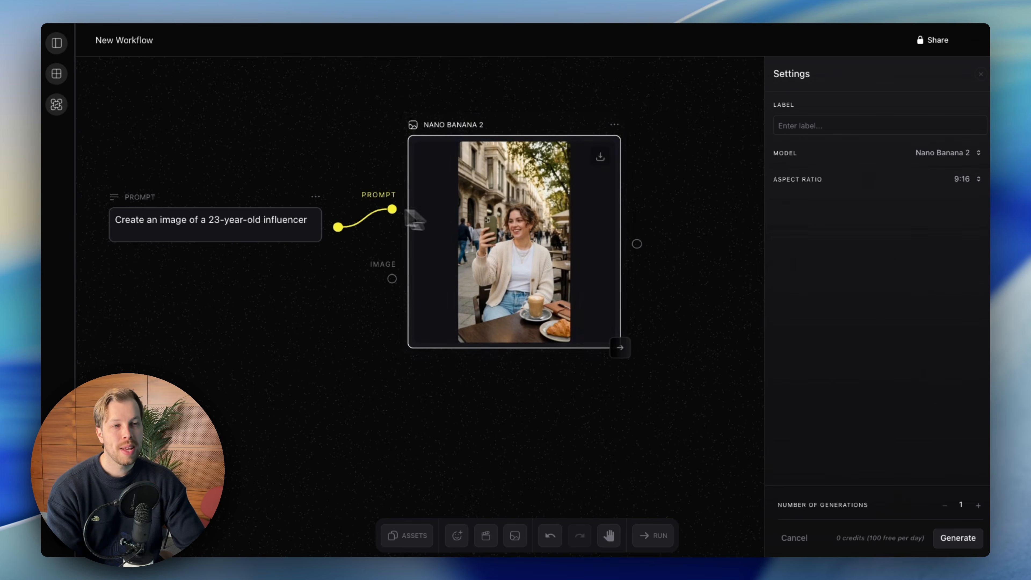
scroll(472, 235, right, 3)
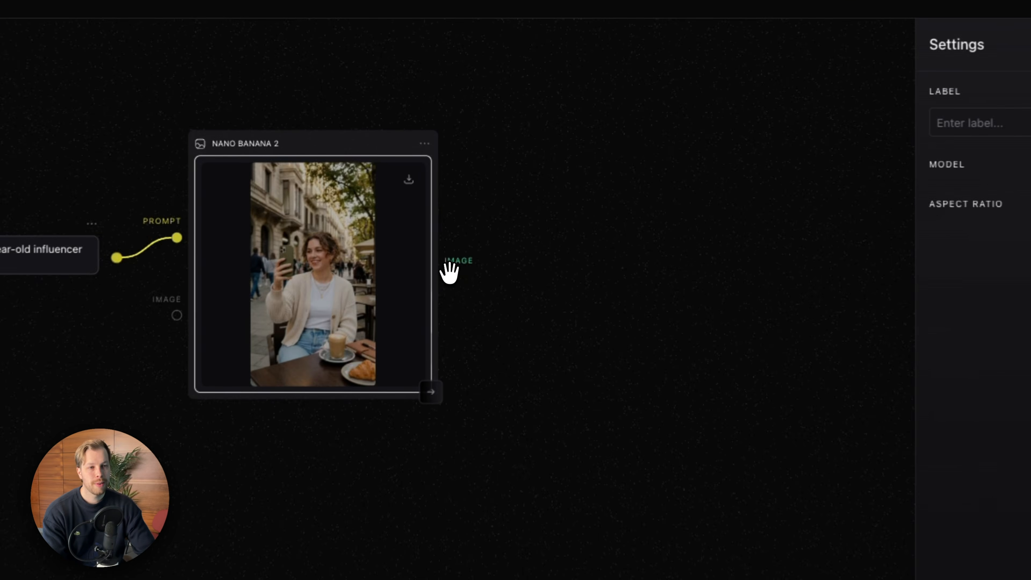
- Add a VEO 3.1 video node linked to the Nano Banana 2 image output, align it alongside and view the available video models
drag(450, 273, 535, 241)
click(579, 332)
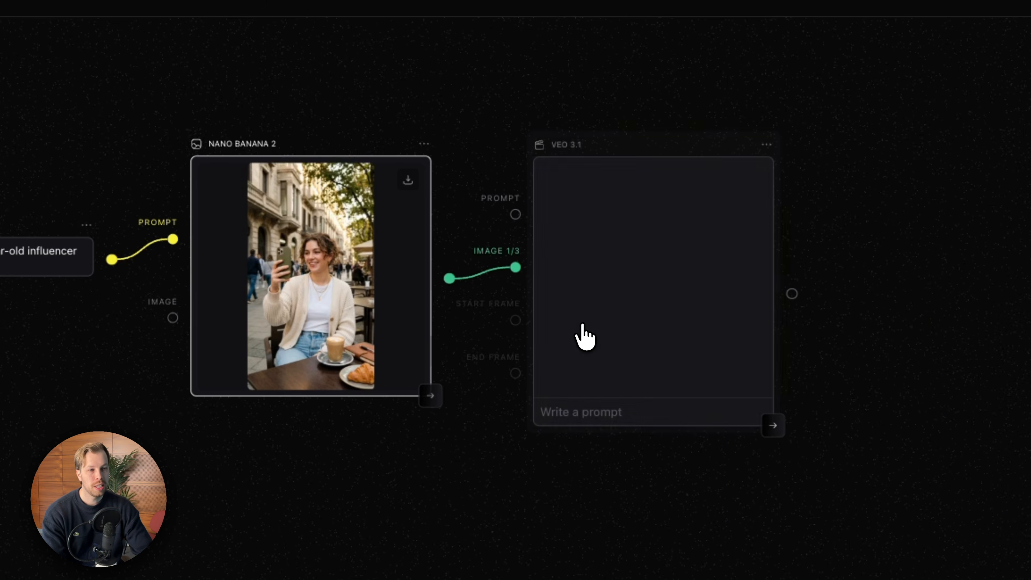
drag(639, 139, 611, 139)
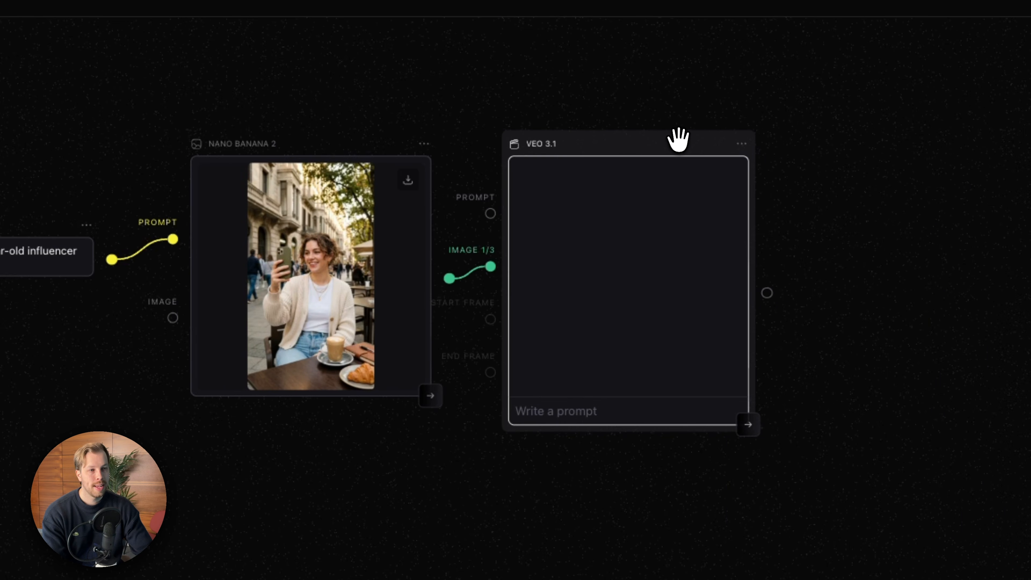
click(678, 140)
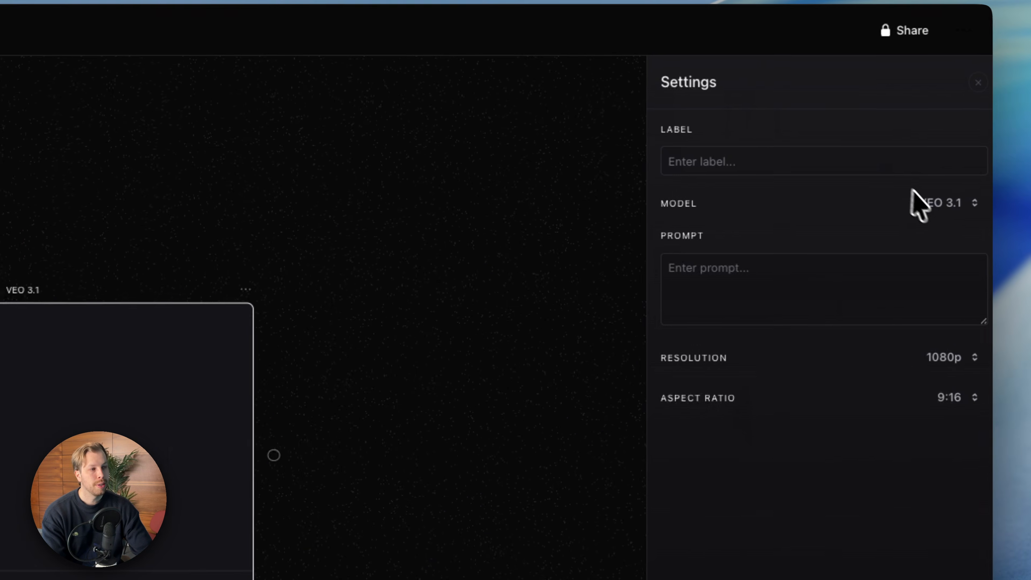
click(921, 203)
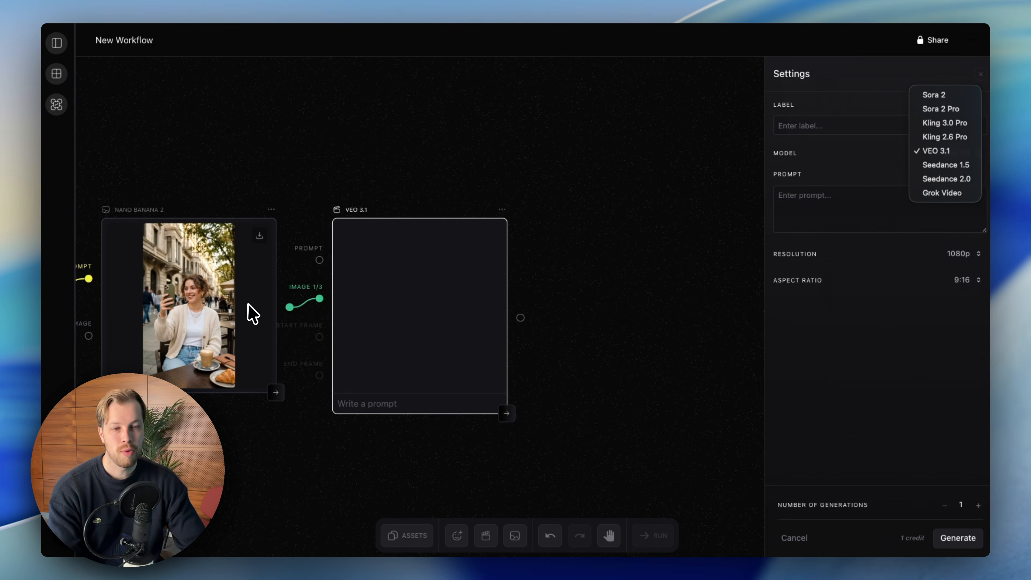
click(301, 185)
- Delete the Prompt, Nano Banana 2 and VEO 3.1 nodes together to clear the canvas
scroll(324, 195, left, 5)
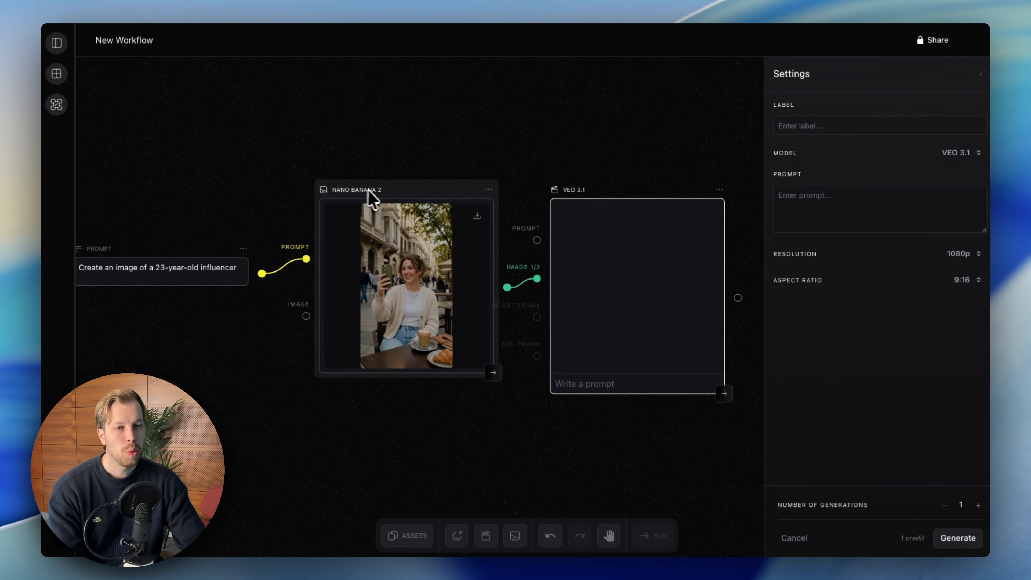
scroll(379, 191, down, 3)
scroll(381, 191, up, 2)
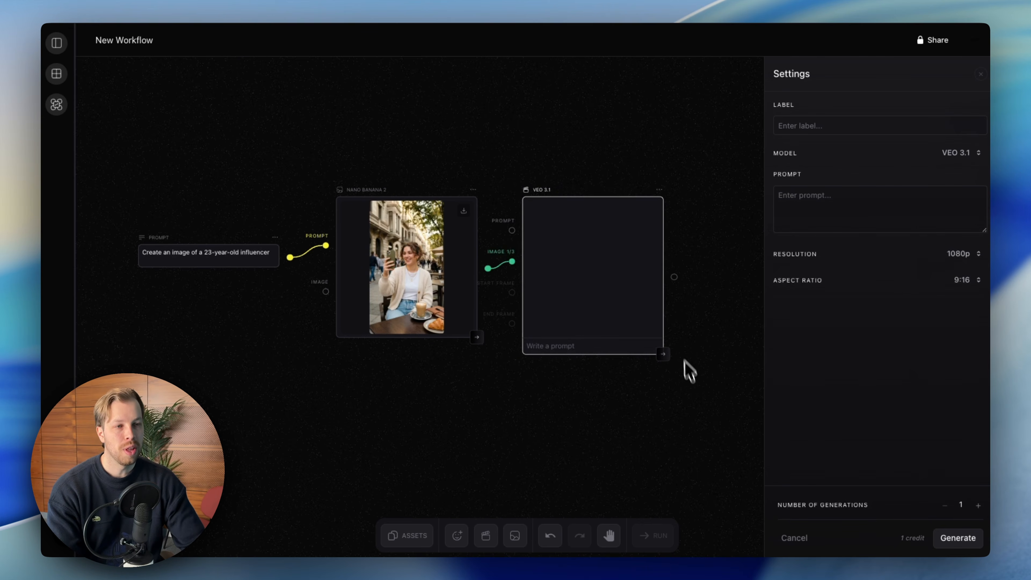
drag(722, 414, 127, 124)
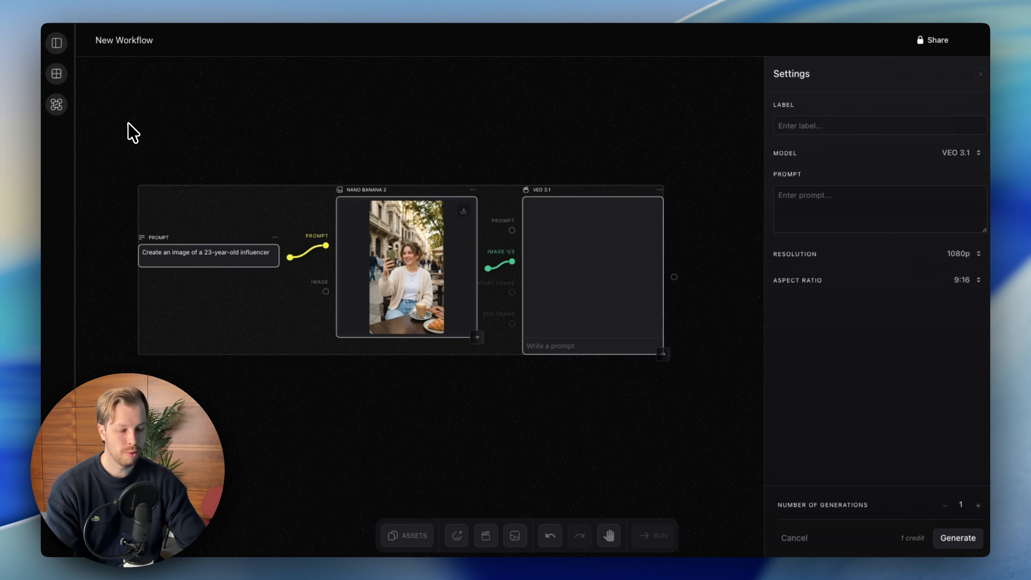
key(Delete)
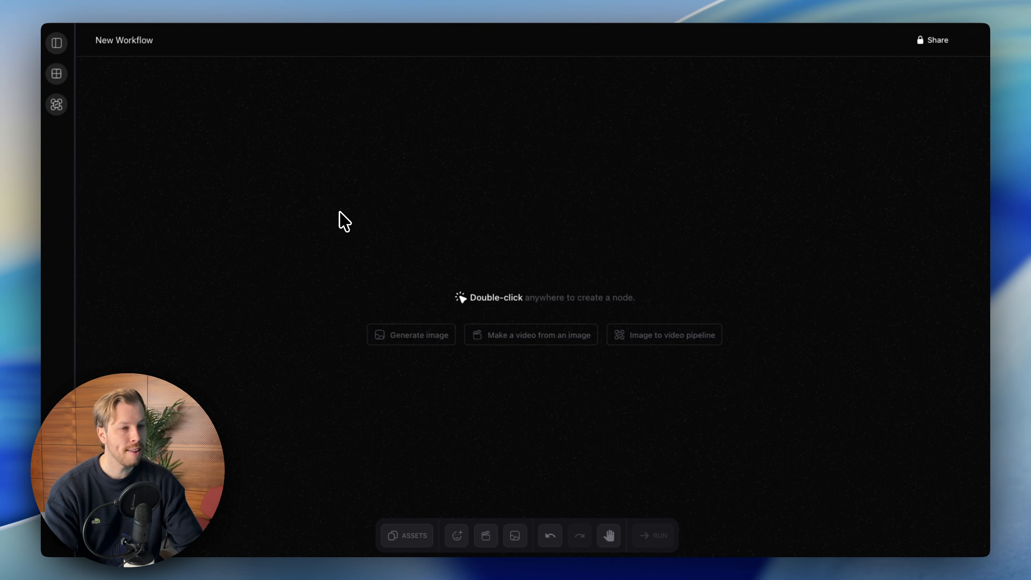
- Add a Prompt node, reposition it and paste the instructions for a 15-second AI UGC ad script and influencer description from the Blume lip tint page
double_click(335, 181)
mouse_move(393, 301)
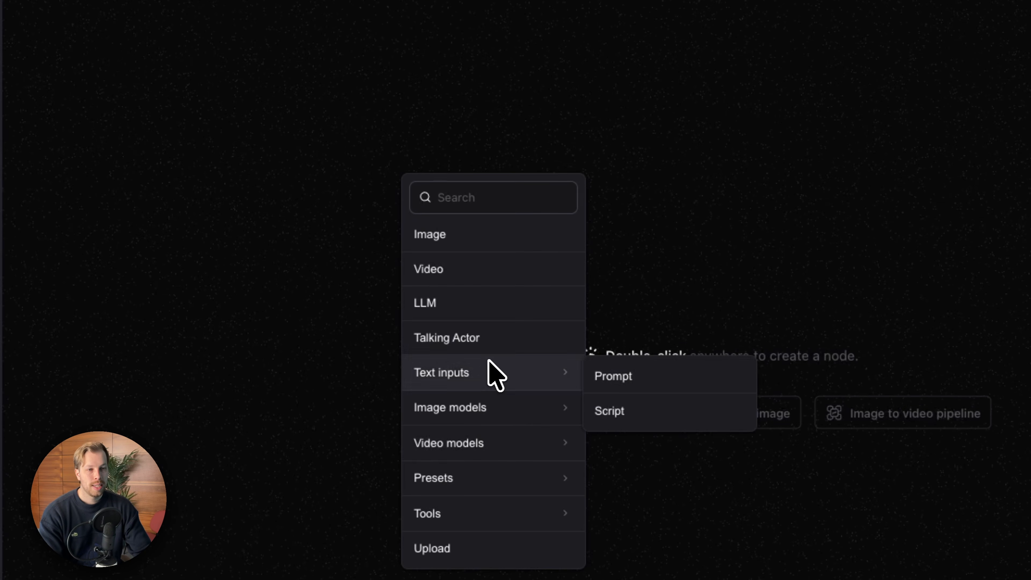
click(597, 379)
drag(550, 263, 416, 124)
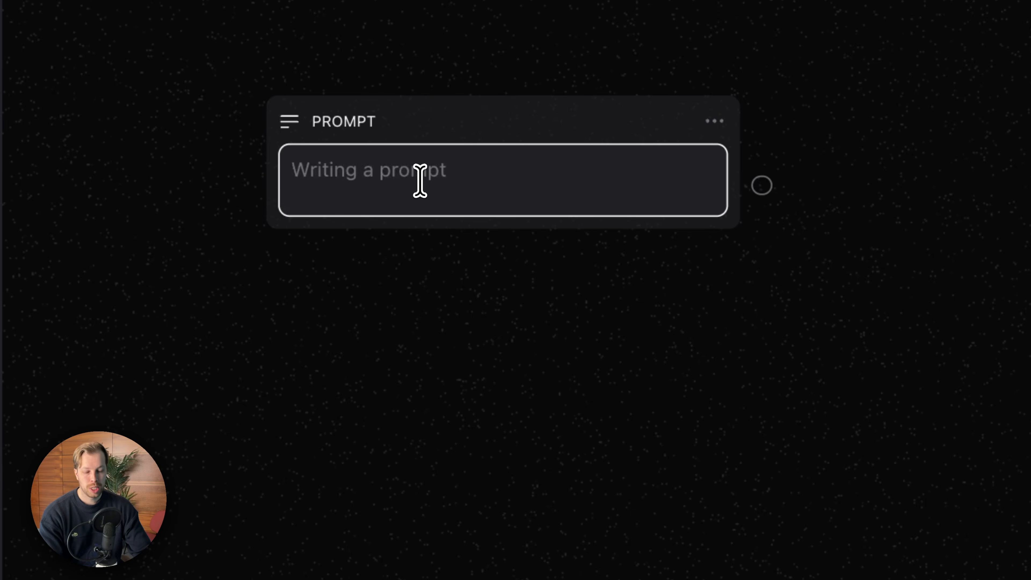
key(ctrl+v)
scroll(490, 271, up, 10)
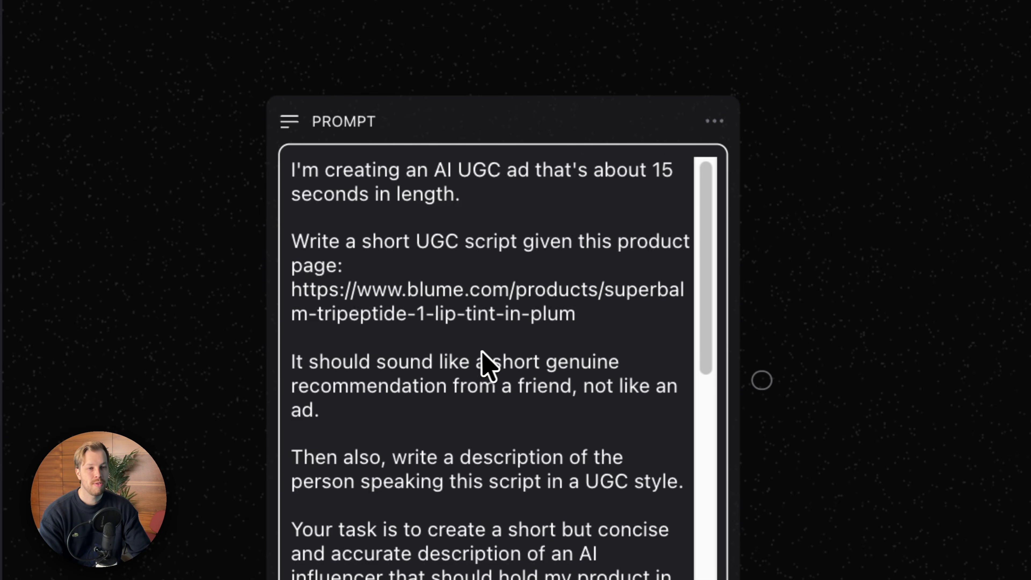
scroll(483, 350, down, 10)
scroll(490, 353, up, 10)
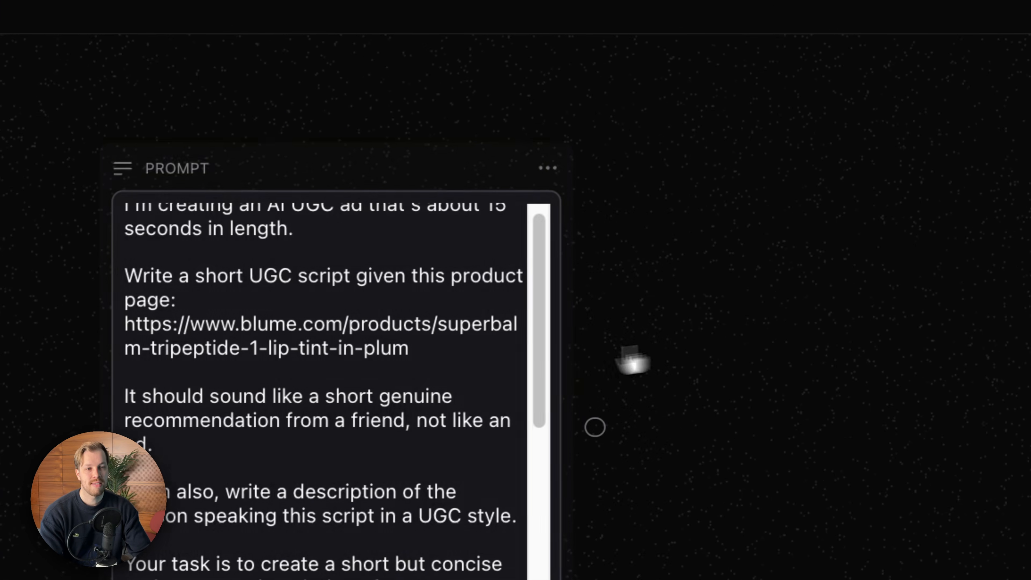
scroll(479, 248, down, 3)
drag(413, 175, 358, 124)
scroll(593, 335, down, 2)
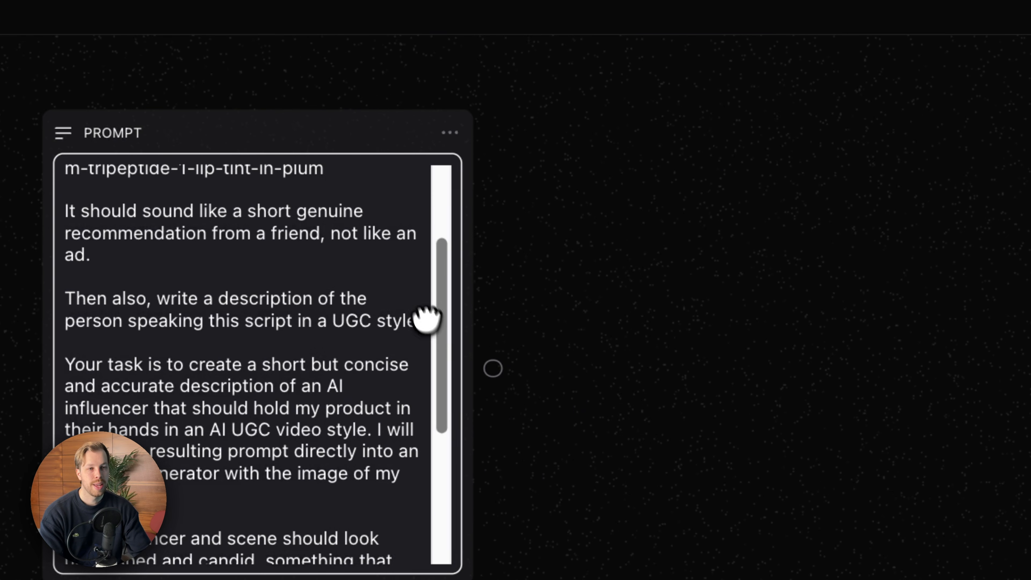
scroll(491, 187, up, 3)
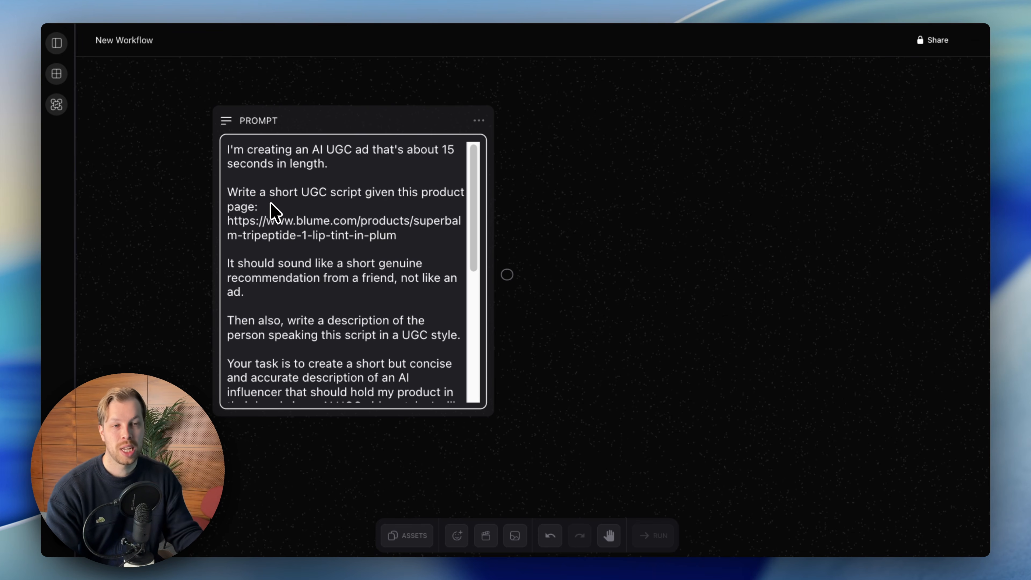
- Read the opening of the pasted prompt, covering the ad length, the product page link and the tone of the script
click(416, 232)
drag(542, 244, 574, 94)
click(328, 112)
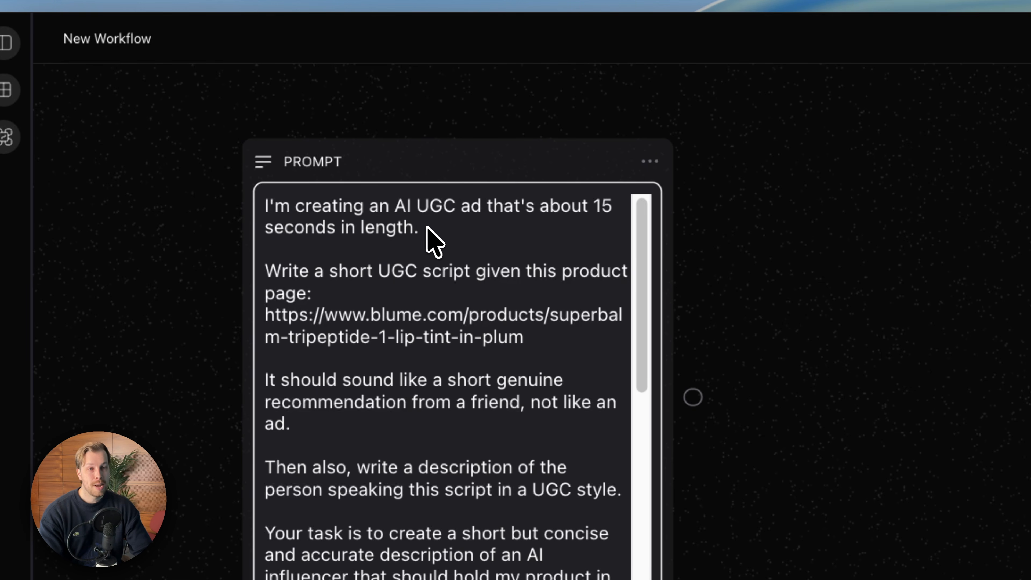
drag(414, 234, 248, 214)
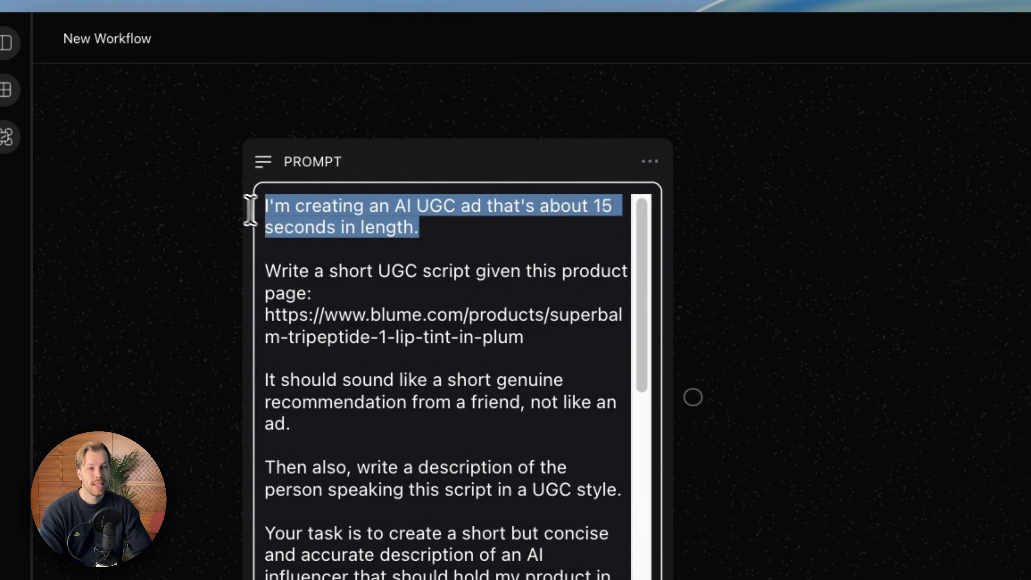
click(435, 227)
scroll(447, 244, down, 2)
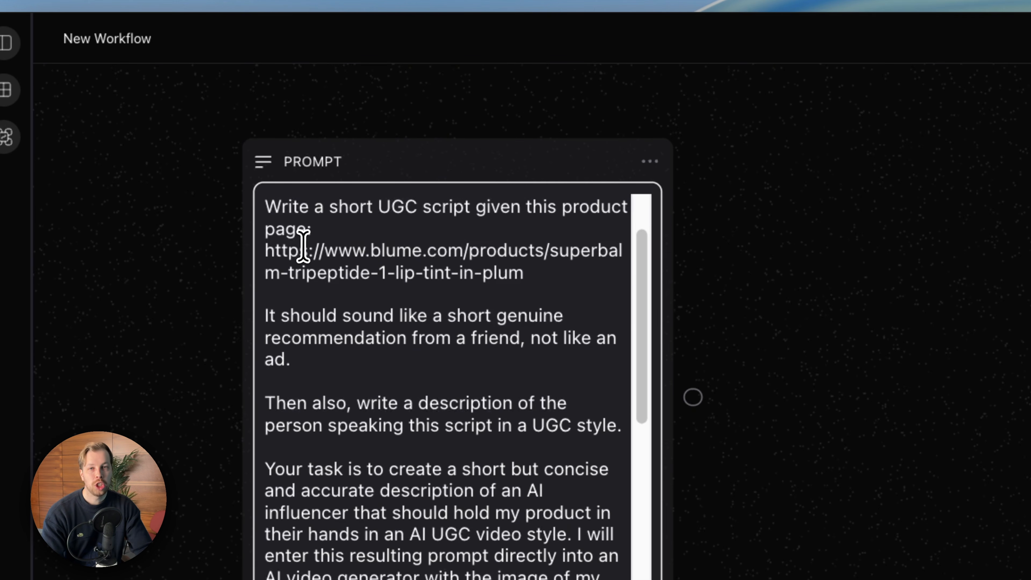
drag(537, 272, 268, 254)
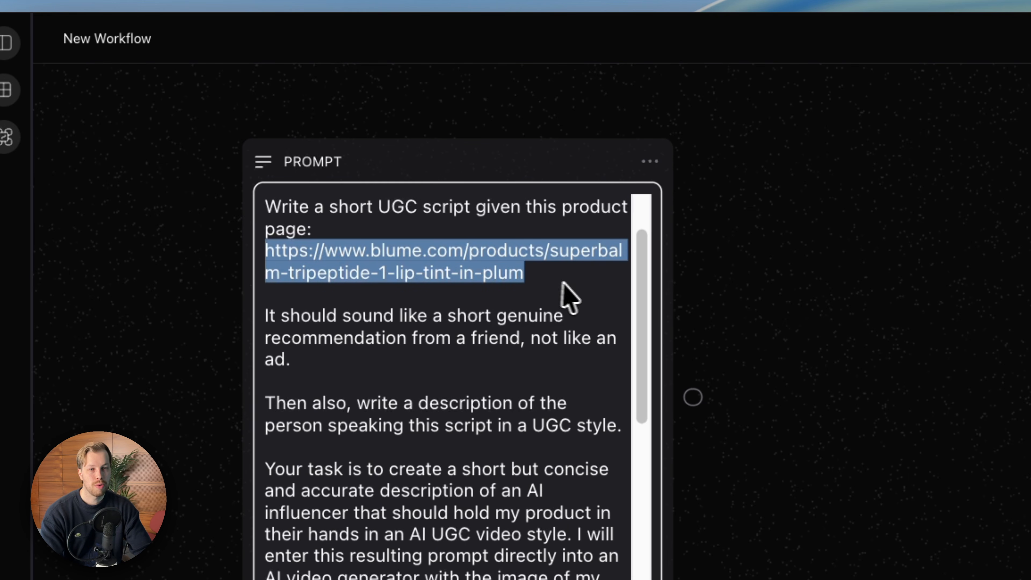
click(559, 293)
drag(528, 273, 273, 257)
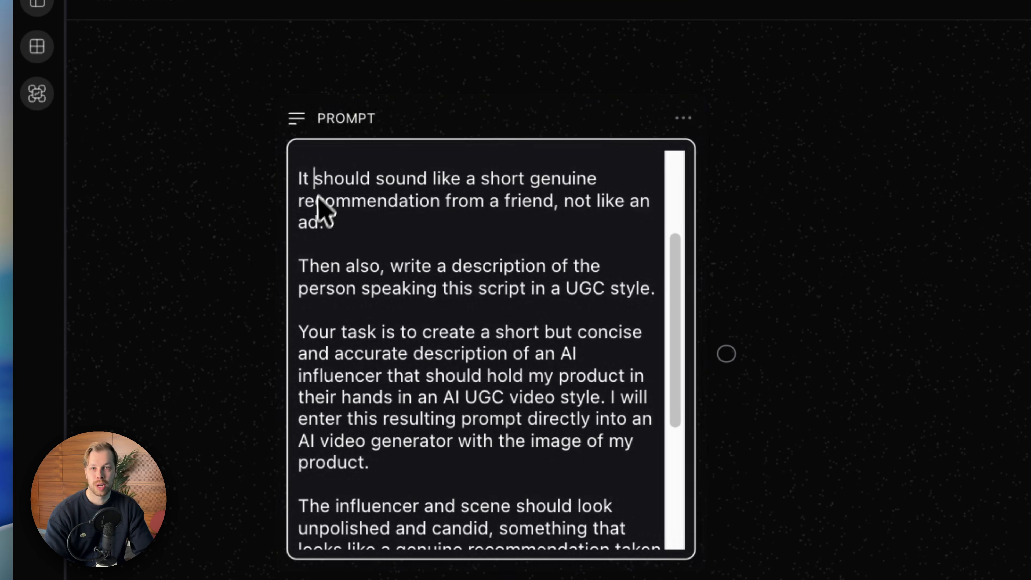
drag(443, 223, 301, 136)
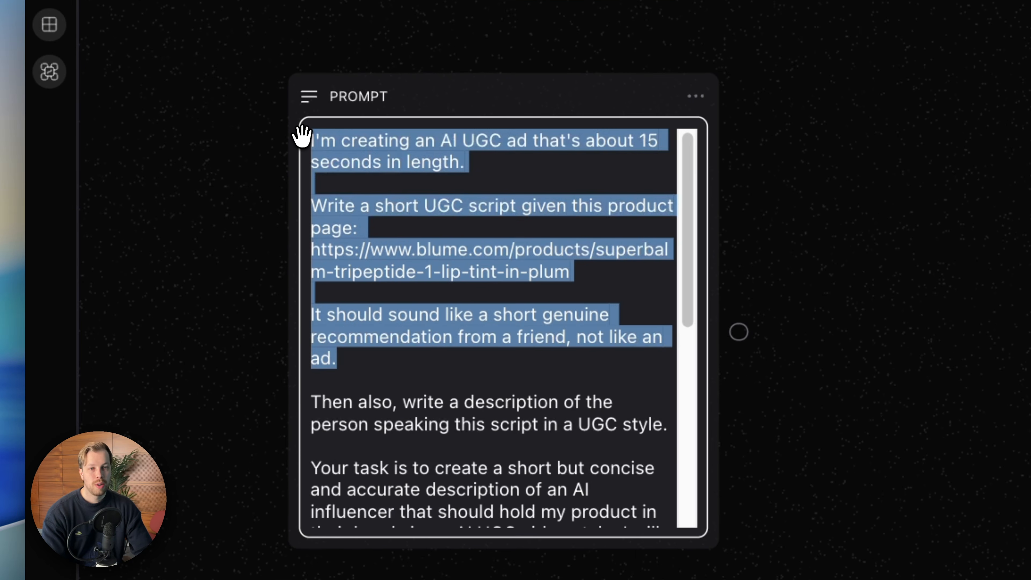
drag(382, 360, 292, 138)
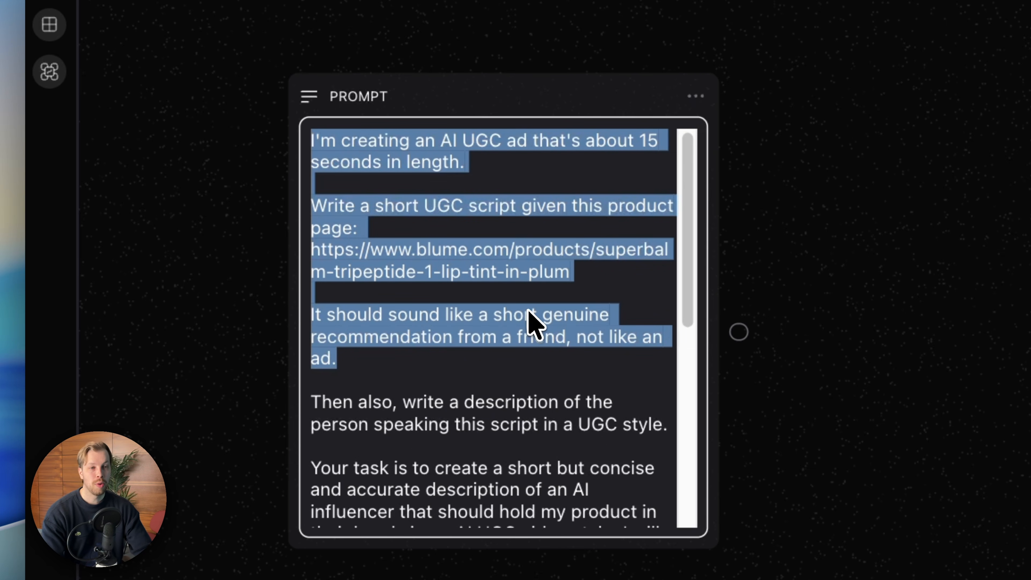
click(341, 359)
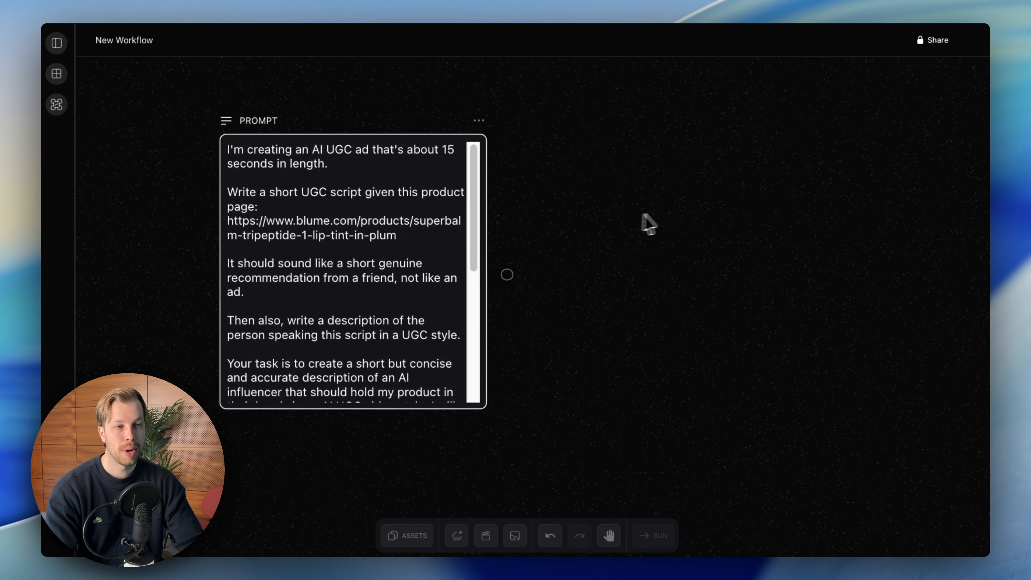
- Review the prompt's middle part on describing the speaker, holding the product and feeding the result to an AI video generator
scroll(325, 290, down, 2)
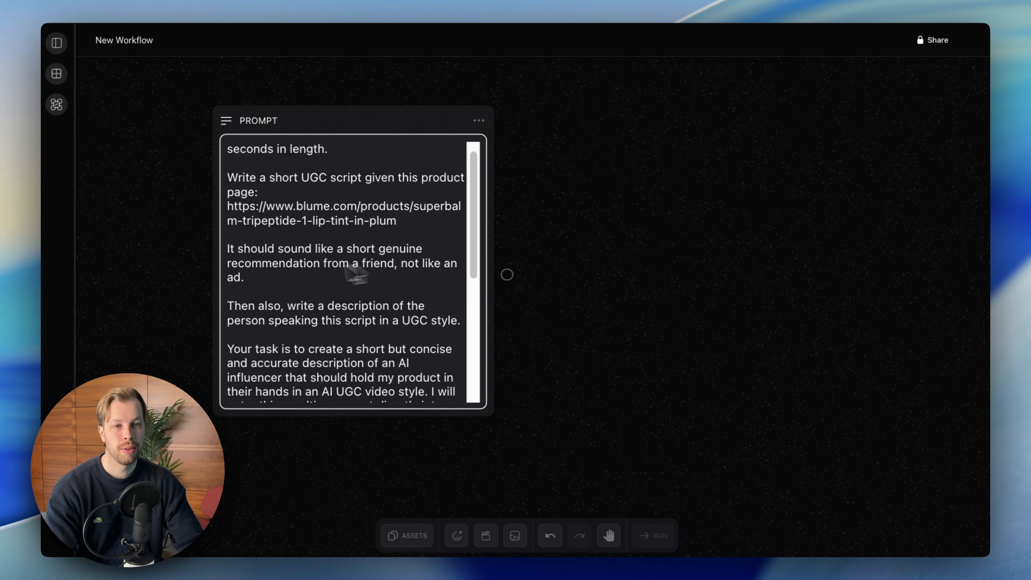
scroll(357, 272, down, 5)
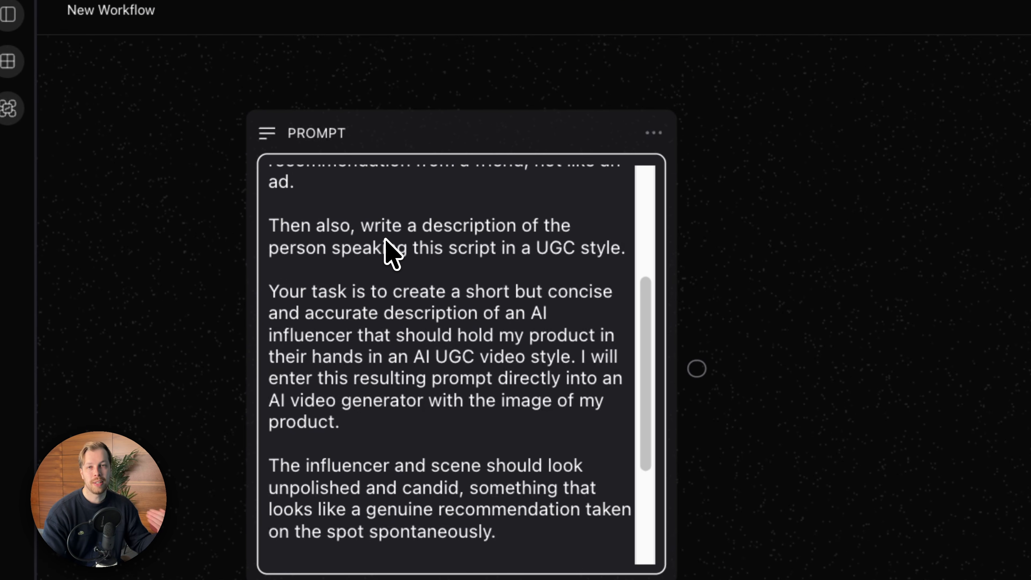
scroll(387, 244, down, 2)
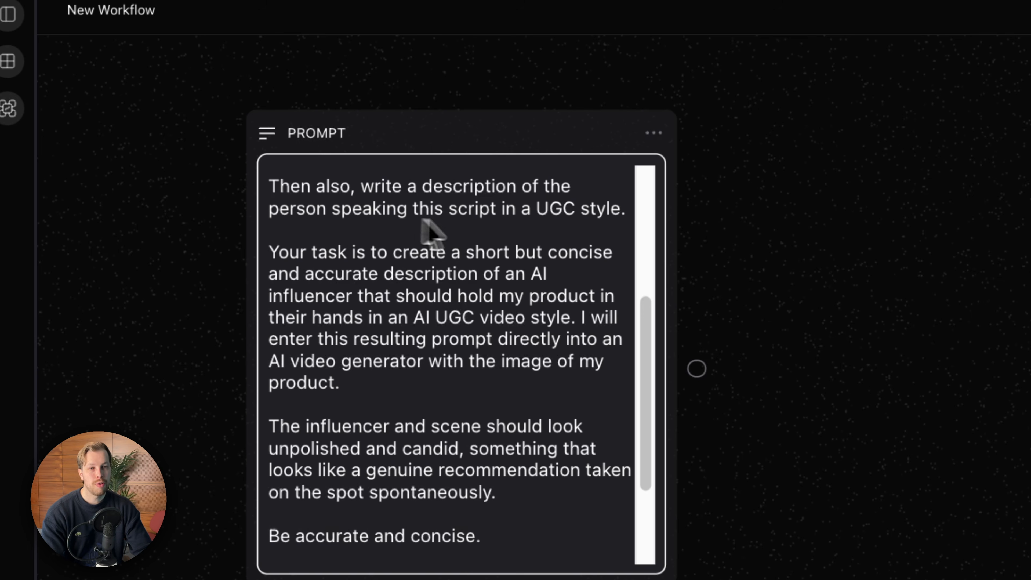
scroll(477, 242, down, 1)
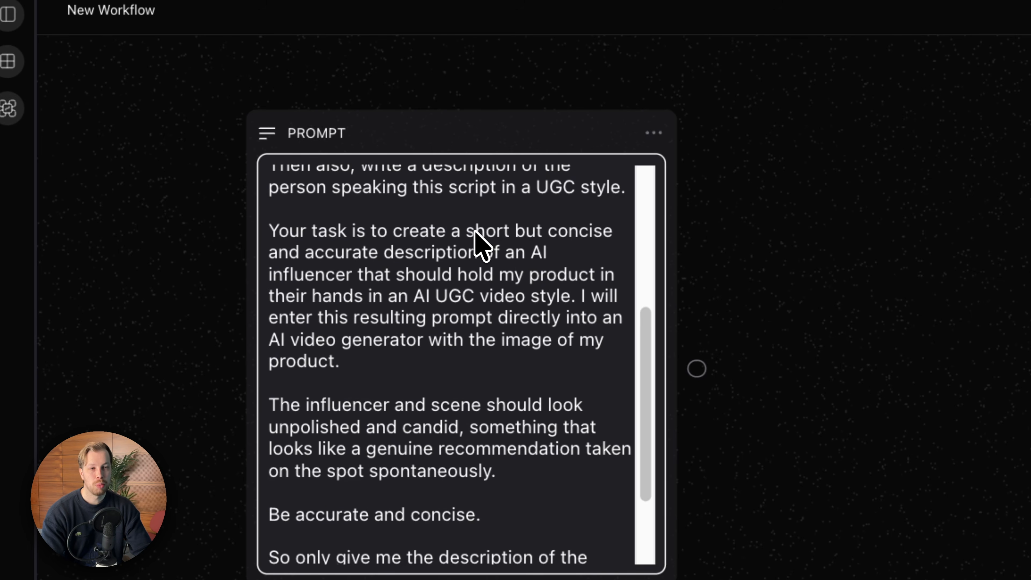
scroll(341, 285, down, 2)
scroll(414, 219, up, 1)
double_click(528, 187)
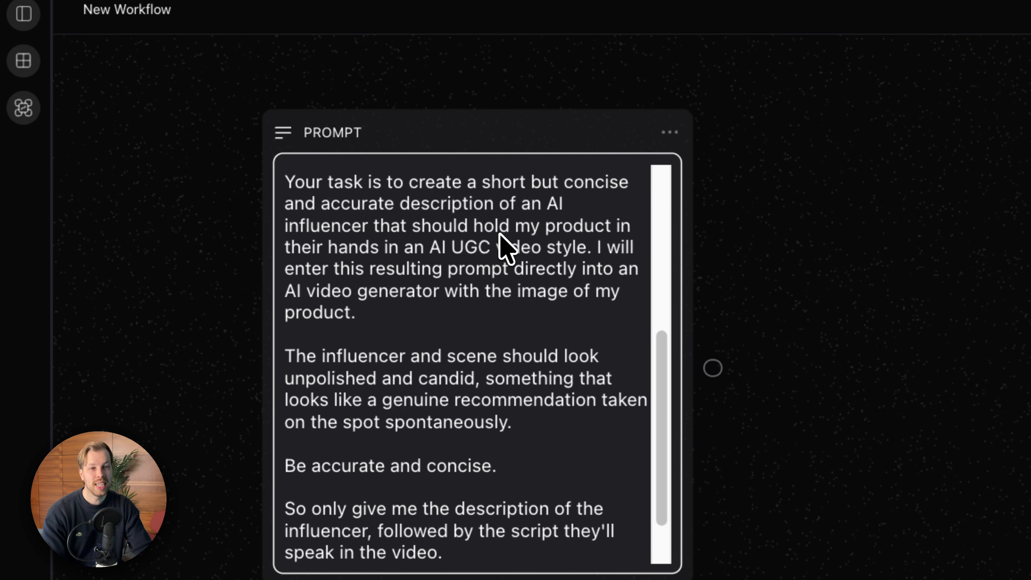
scroll(511, 313, down, 1)
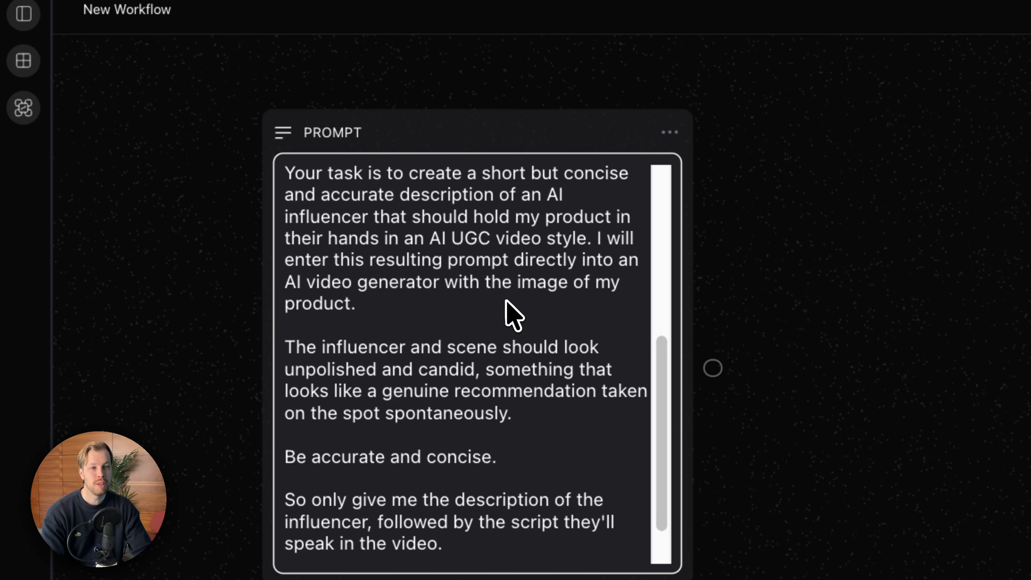
click(524, 296)
drag(543, 248, 611, 180)
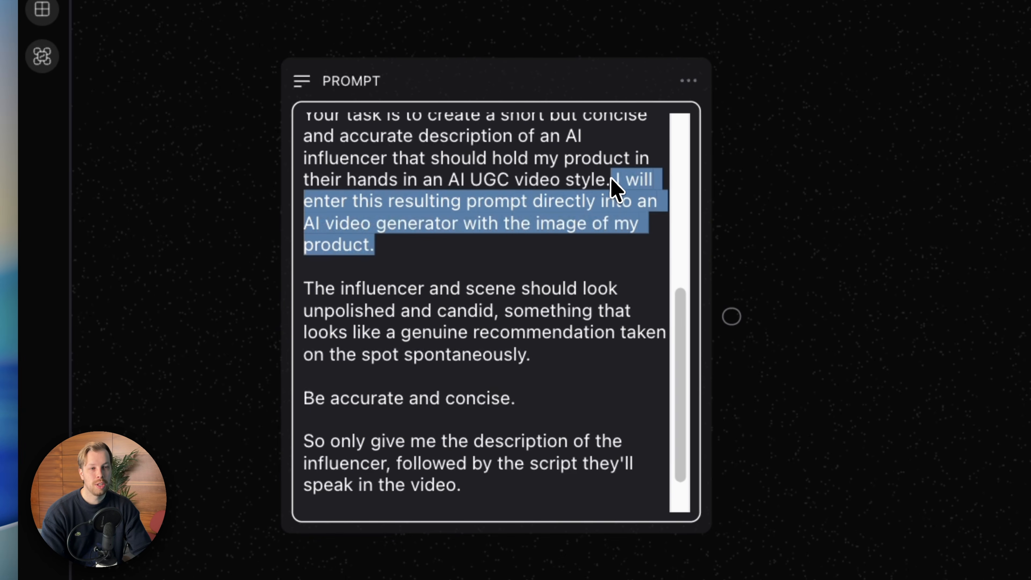
drag(479, 265, 615, 176)
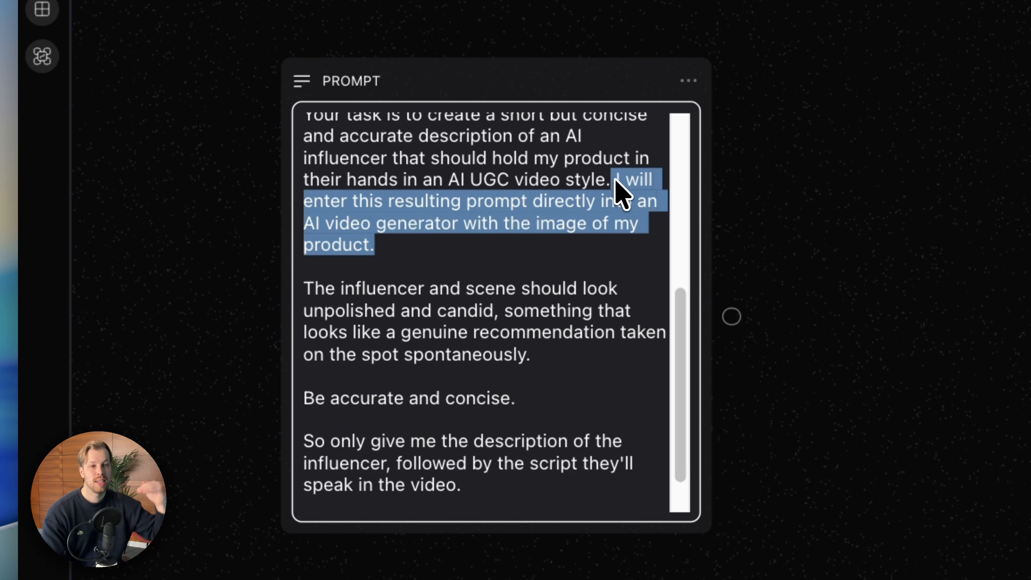
- Examine the prompt's instructions on the influencer's and scene's look and on keeping the answer accurate and concise
scroll(495, 288, down, 1)
triple_click(487, 290)
click(525, 313)
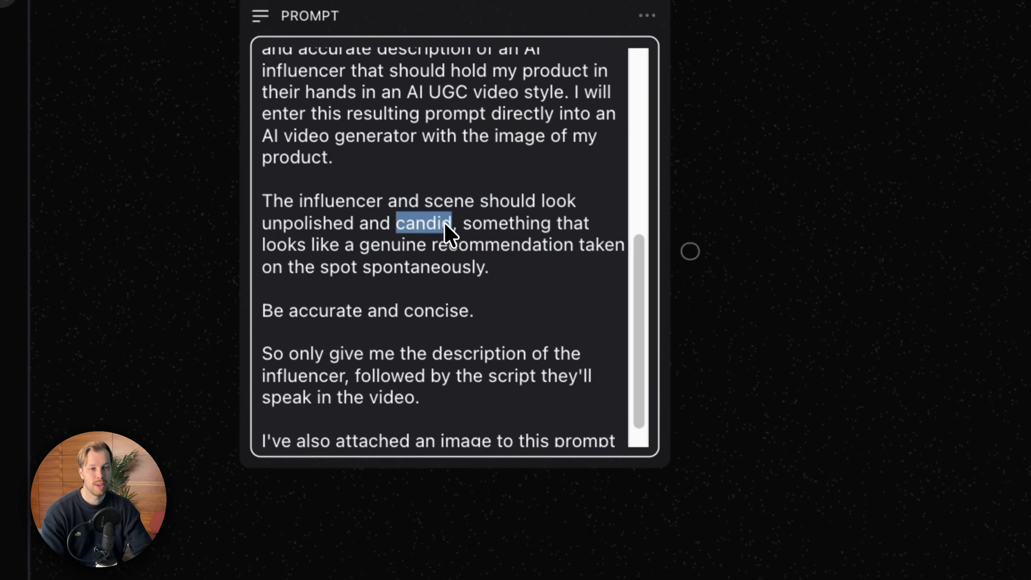
scroll(506, 272, down, 1)
drag(263, 175, 449, 201)
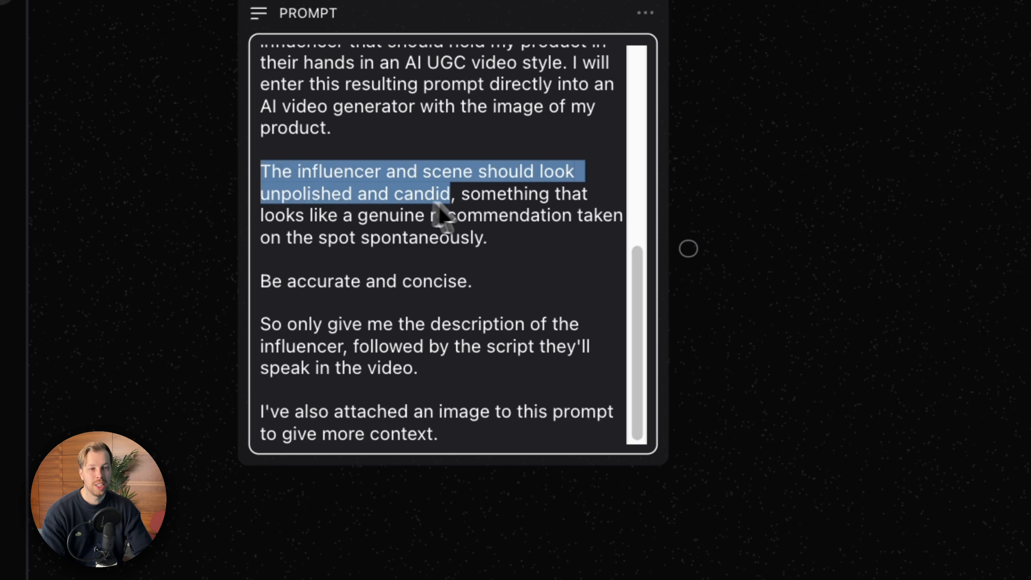
click(494, 205)
drag(527, 250, 380, 215)
click(380, 215)
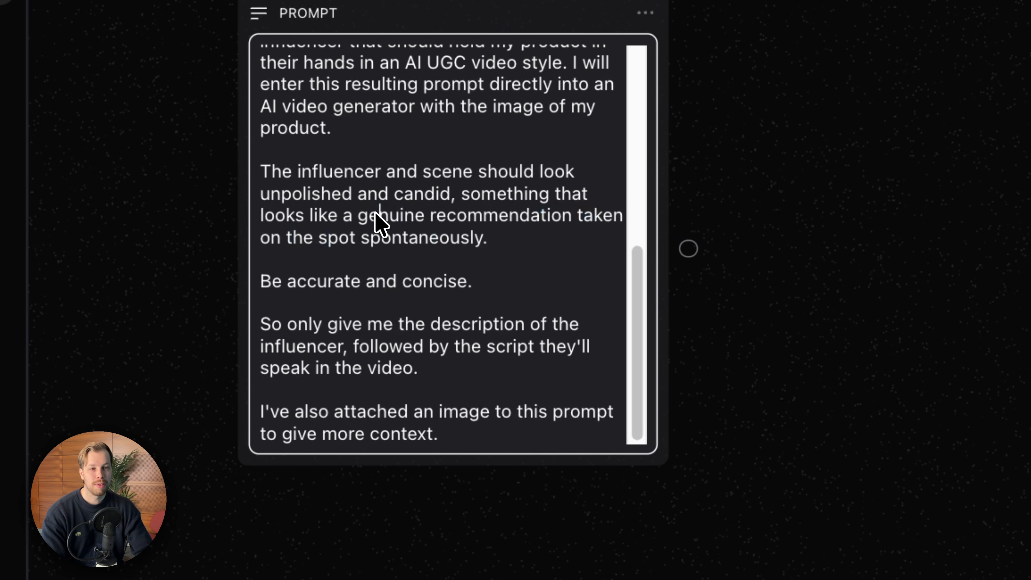
drag(548, 237, 425, 196)
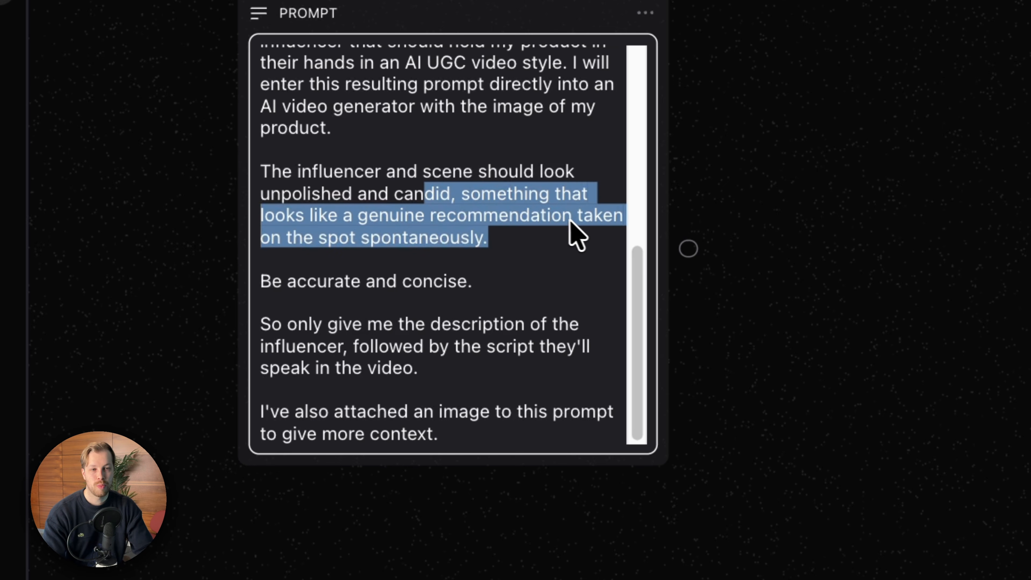
triple_click(403, 285)
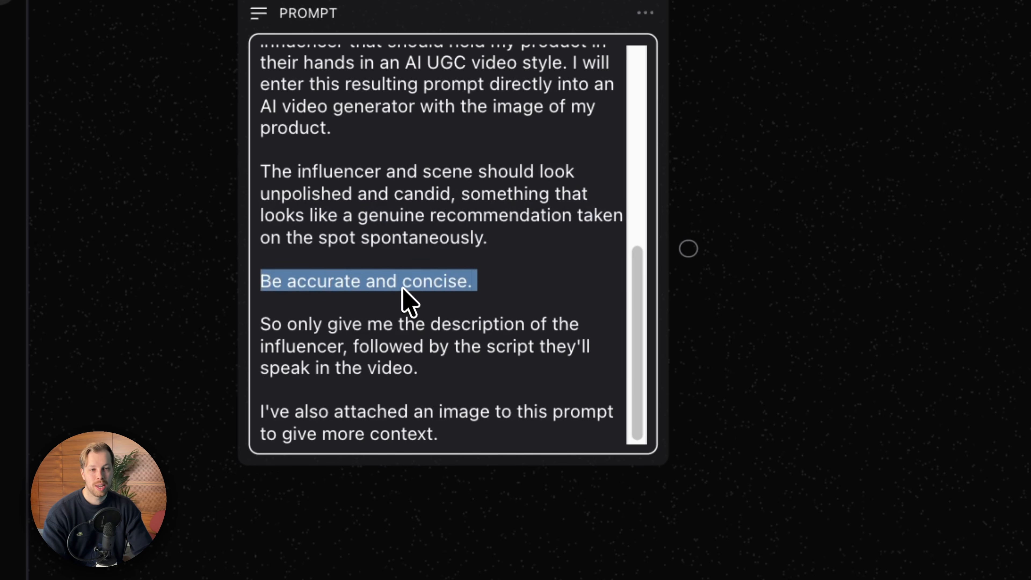
- Read the prompt's closing lines on returning only the influencer description and script and on the attached image
click(343, 337)
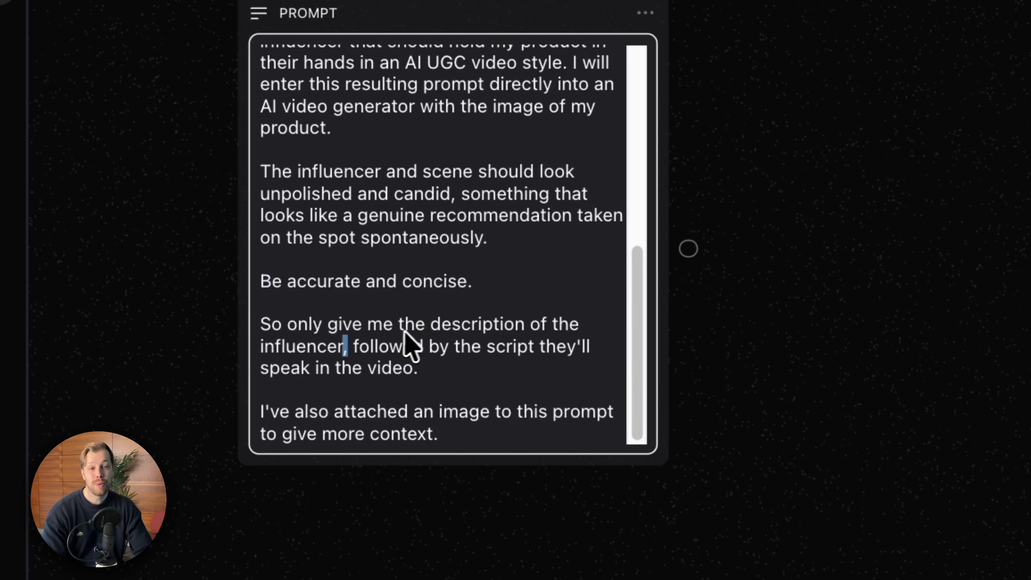
drag(428, 374, 237, 320)
click(447, 373)
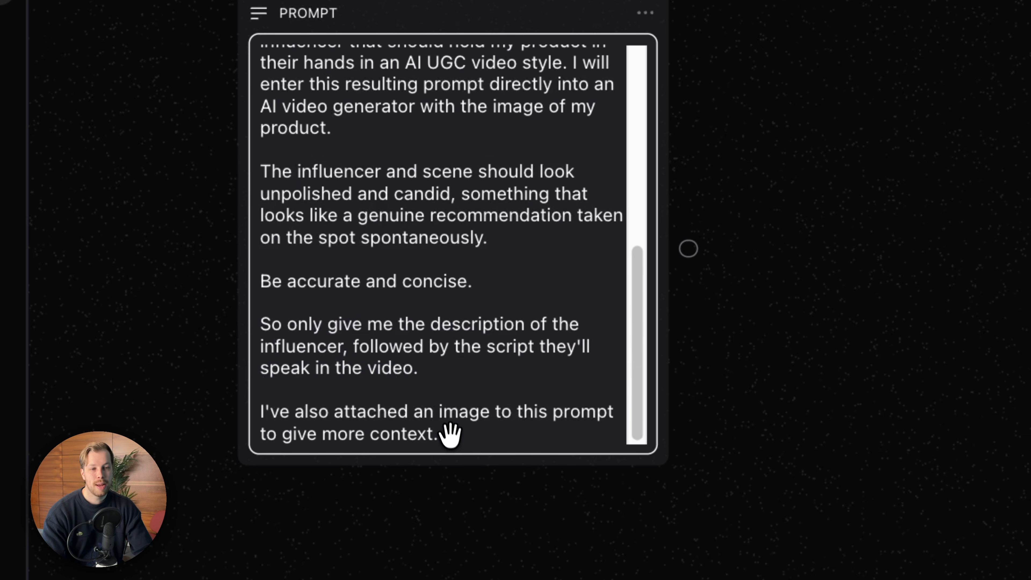
drag(446, 428, 262, 404)
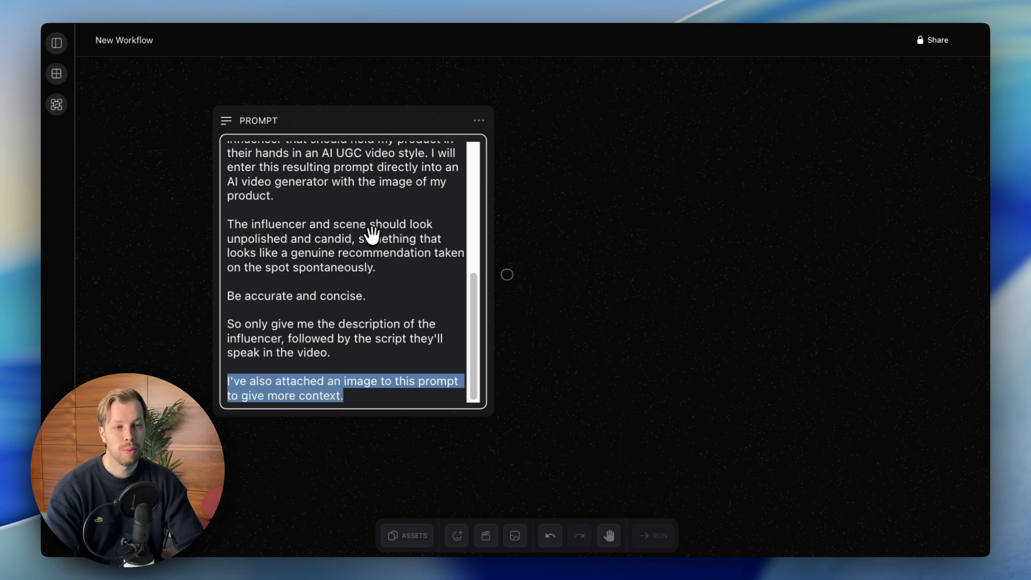
- Review the prompt from its beginning and compare its link with the Blume Superbalm Wild Plum product page
scroll(370, 240, up, 5)
scroll(370, 240, up, 2)
scroll(371, 240, down, 6)
scroll(371, 240, up, 6)
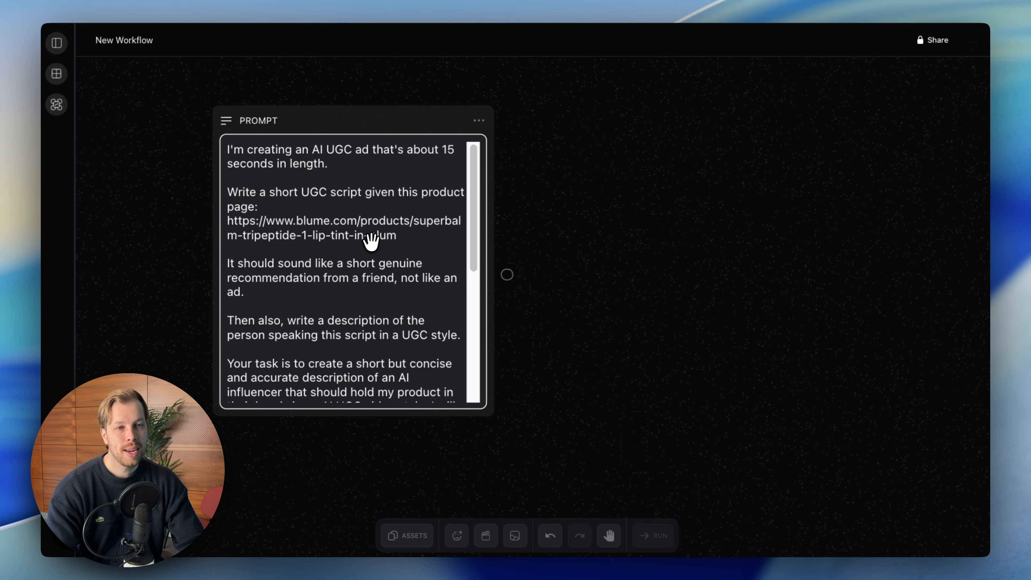
drag(343, 110, 329, 97)
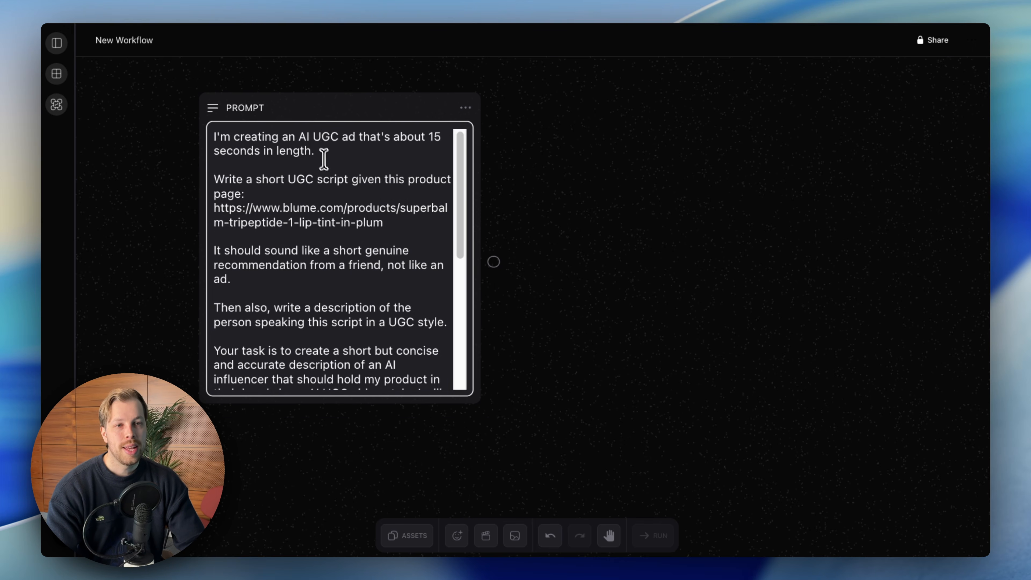
drag(385, 224, 215, 202)
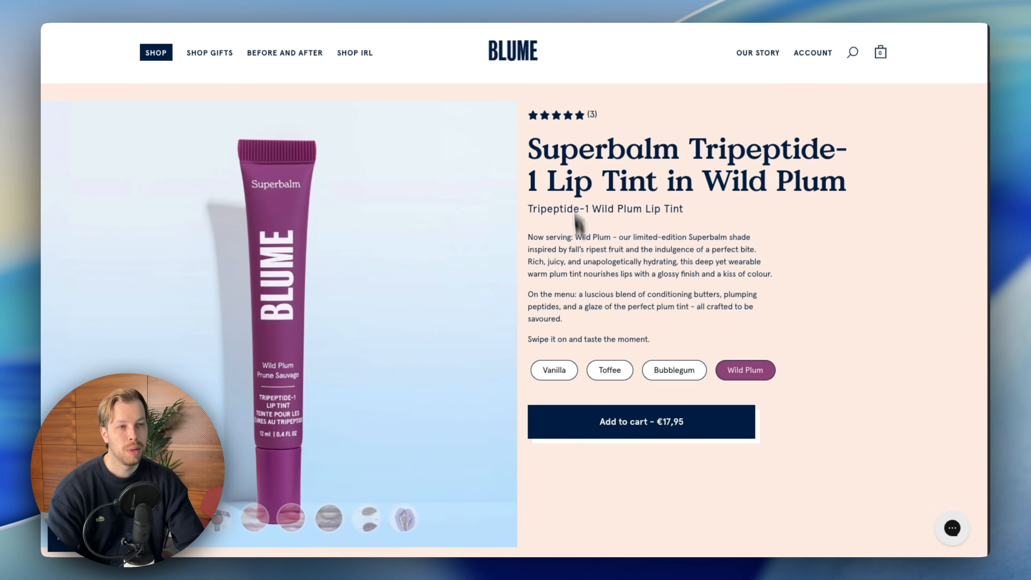
scroll(525, 286, down, 2)
scroll(456, 270, up, 3)
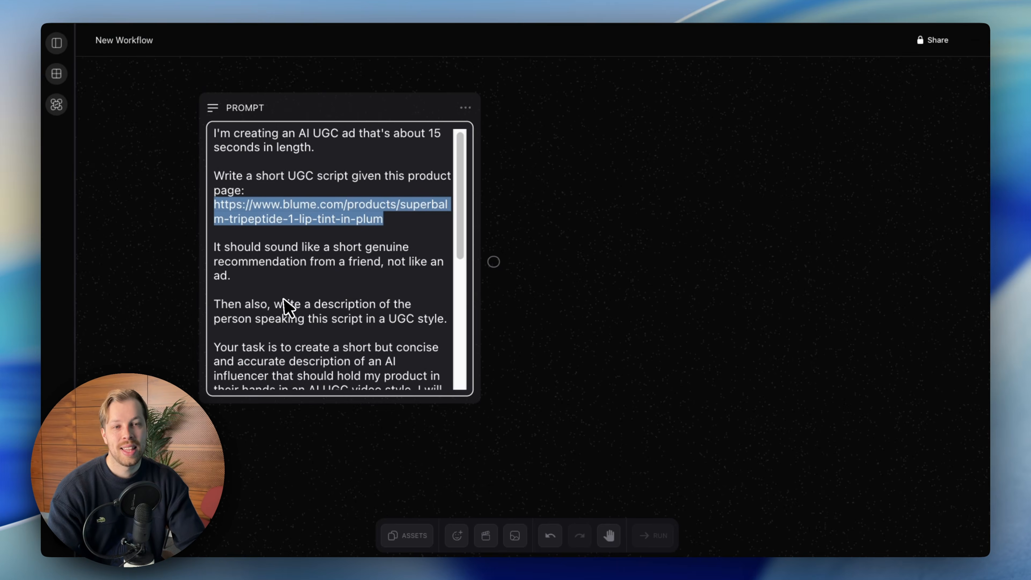
- Reread the end of the prompt, focusing on the sentence about attaching an image for more context
scroll(333, 304, down, 5)
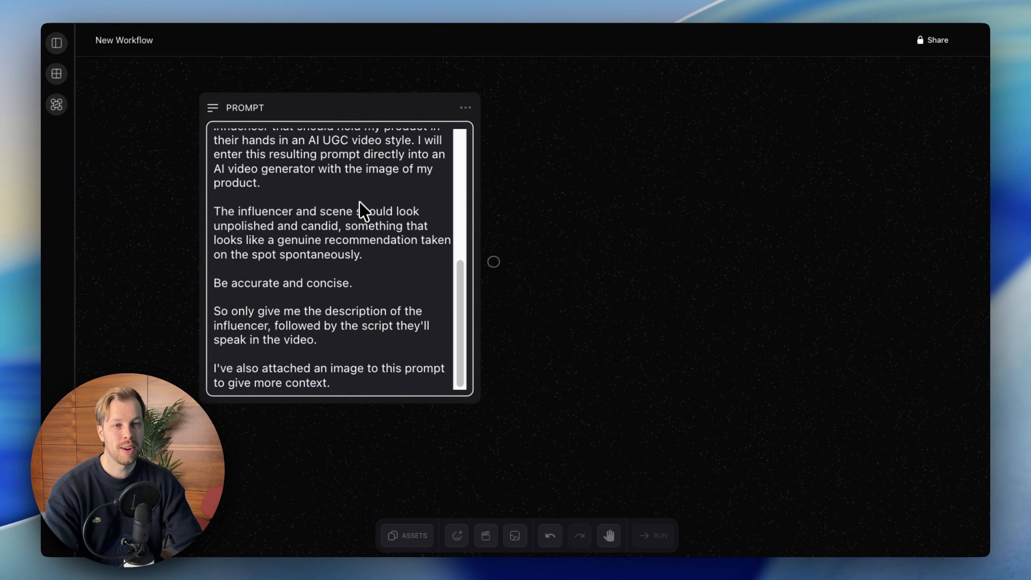
scroll(520, 190, down, 2)
drag(368, 102, 350, 76)
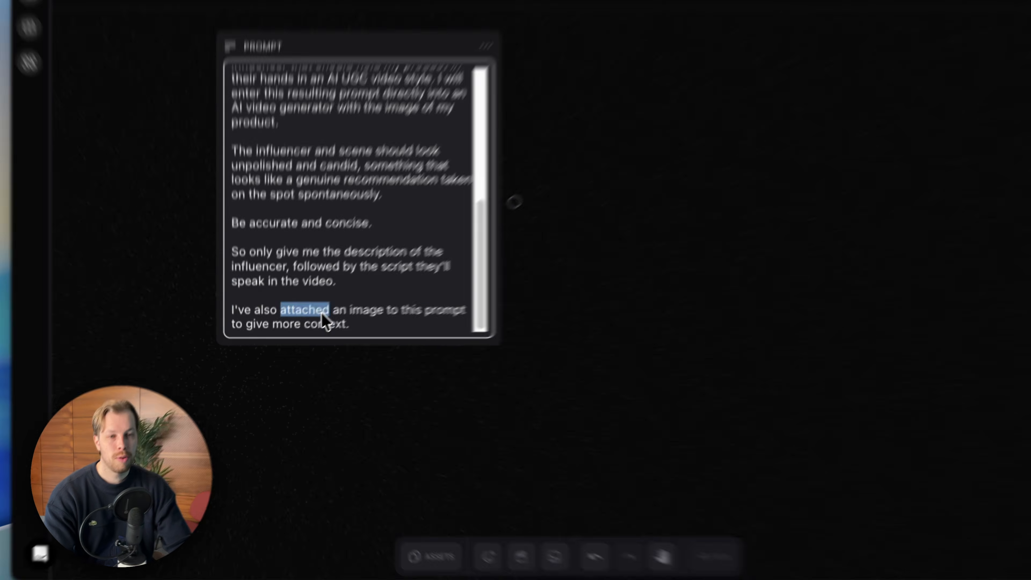
triple_click(303, 321)
click(344, 335)
drag(398, 305, 217, 285)
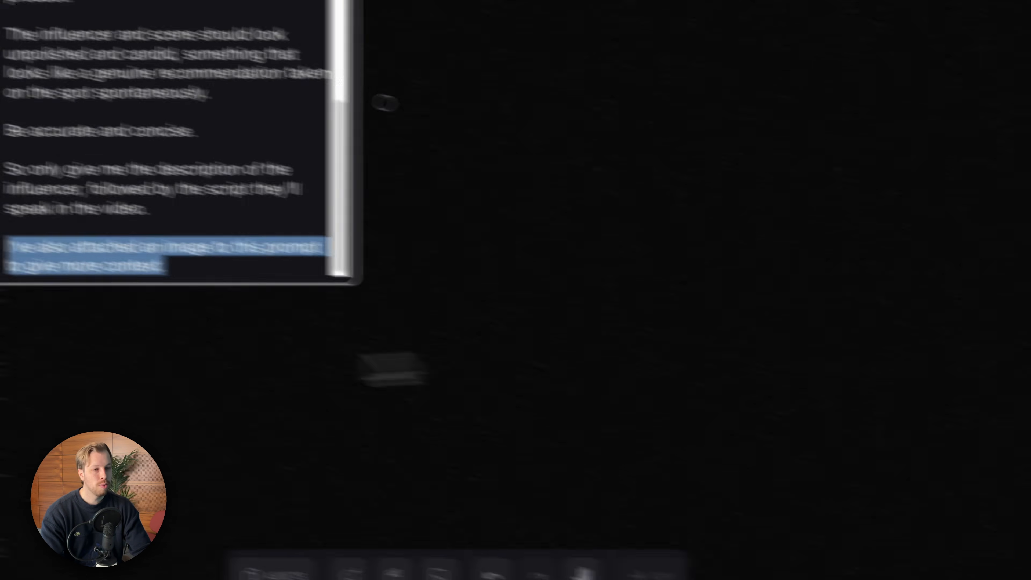
right_click(49, 349)
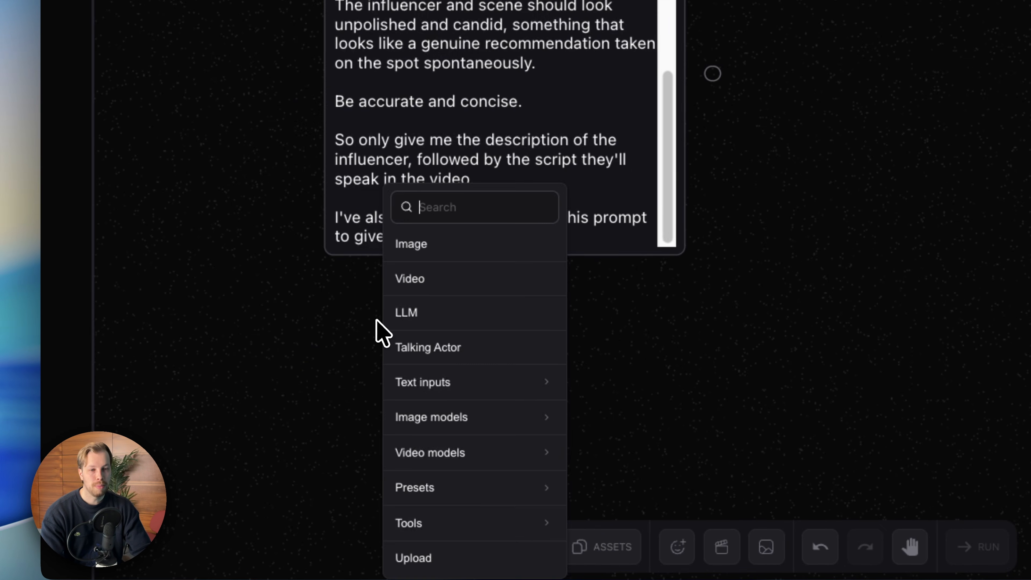
click(650, 337)
click(761, 361)
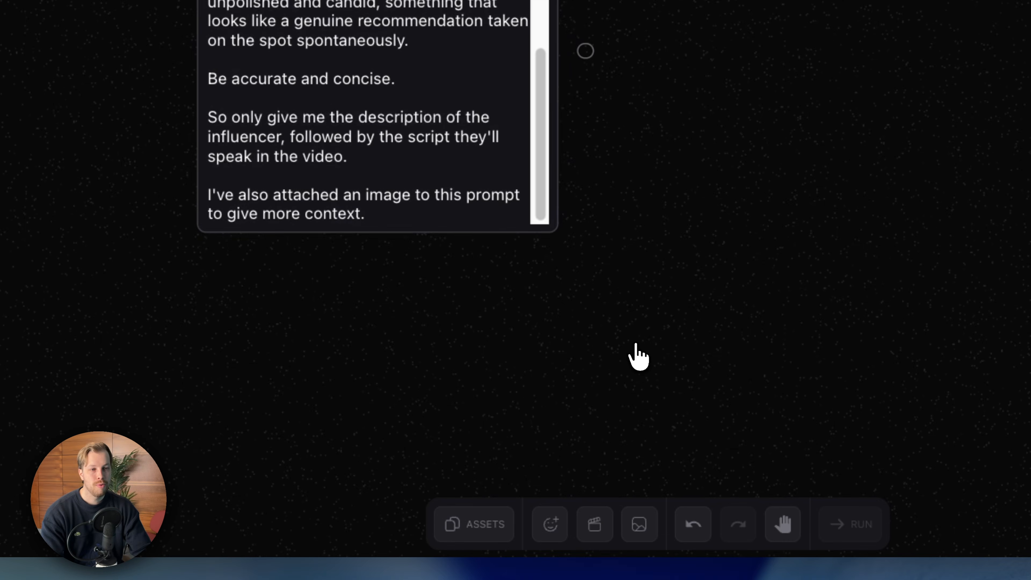
- Add an upload media node below the Prompt node and load the Blume lip tint product image into it
scroll(761, 360, down, 2)
scroll(609, 345, down, 3)
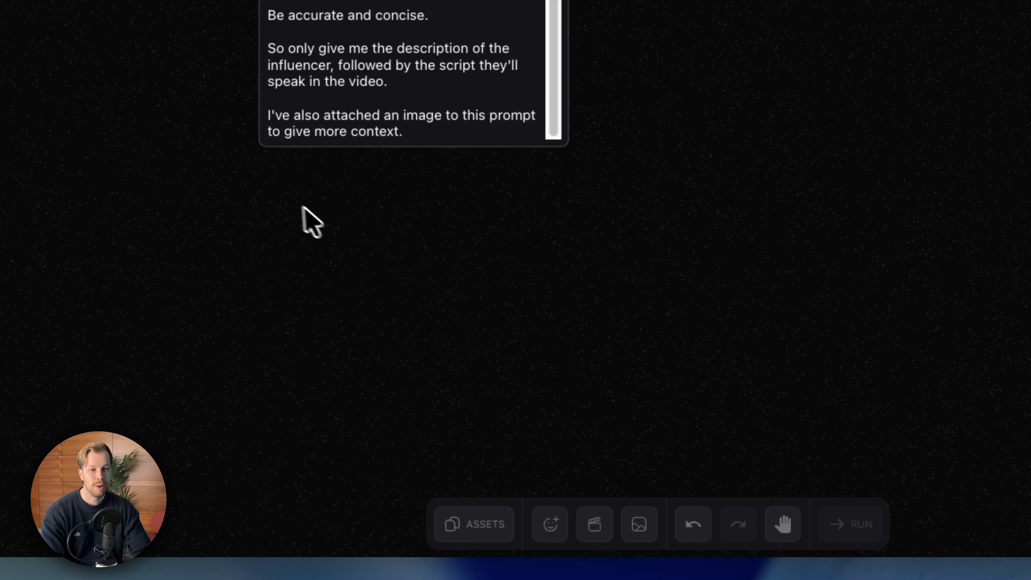
right_click(302, 208)
click(343, 541)
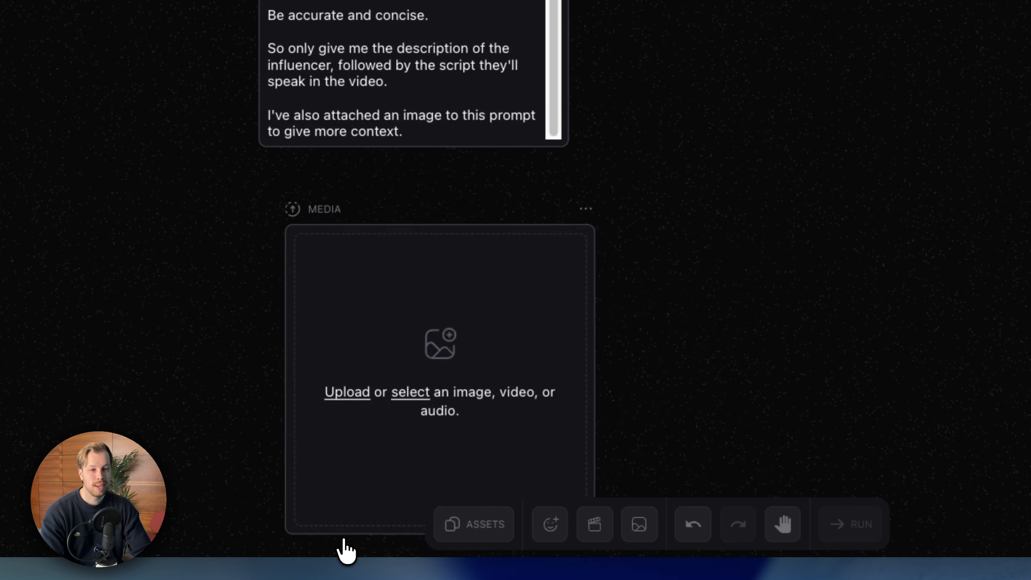
scroll(348, 337, down, 2)
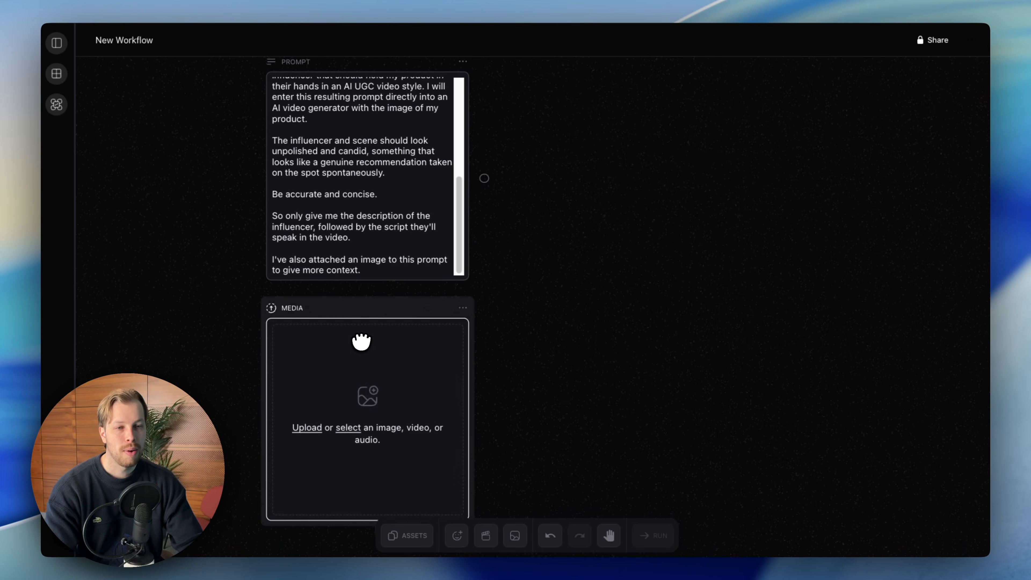
drag(915, 349, 414, 360)
scroll(478, 341, up, 1)
scroll(478, 330, up, 1)
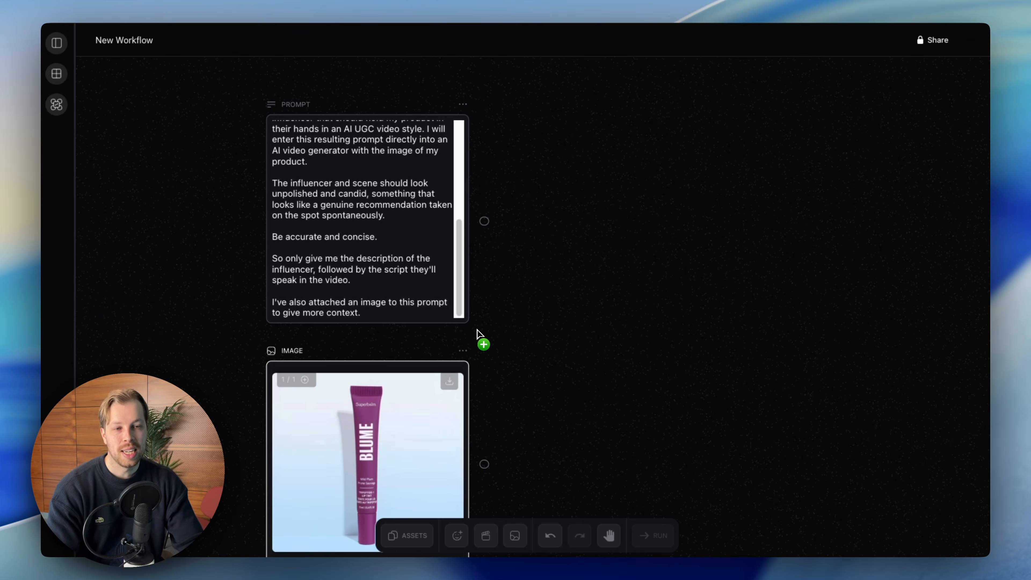
- Add an LLM node fed by the Prompt node's text output and position it beside the Prompt node
double_click(359, 150)
triple_click(353, 154)
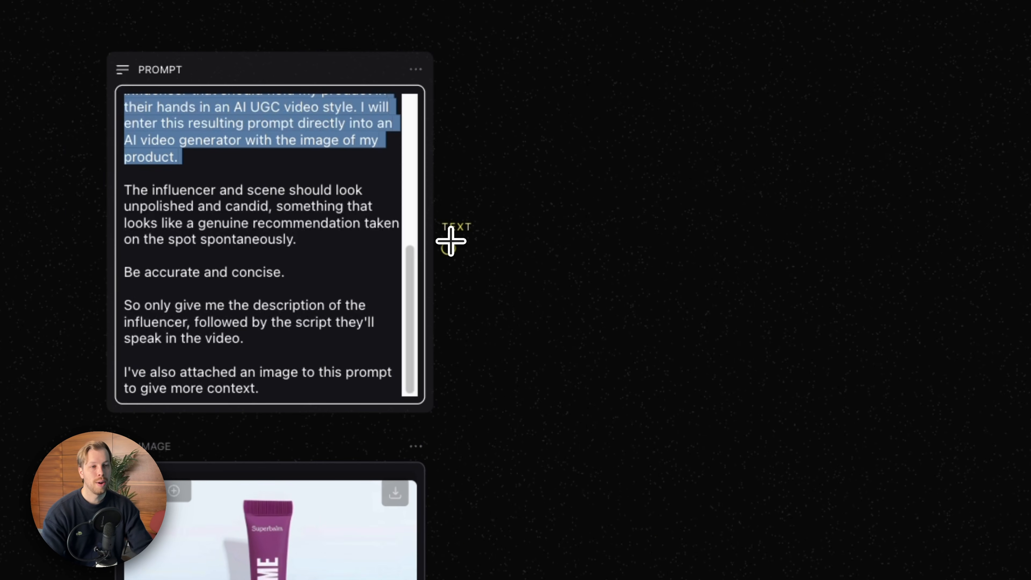
drag(451, 249, 619, 231)
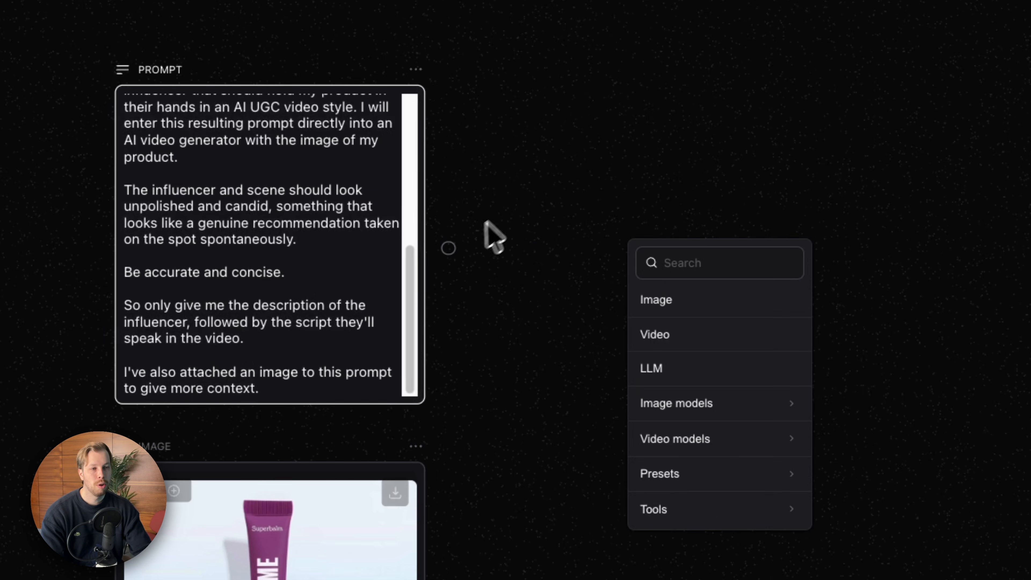
click(679, 370)
drag(757, 151, 652, 109)
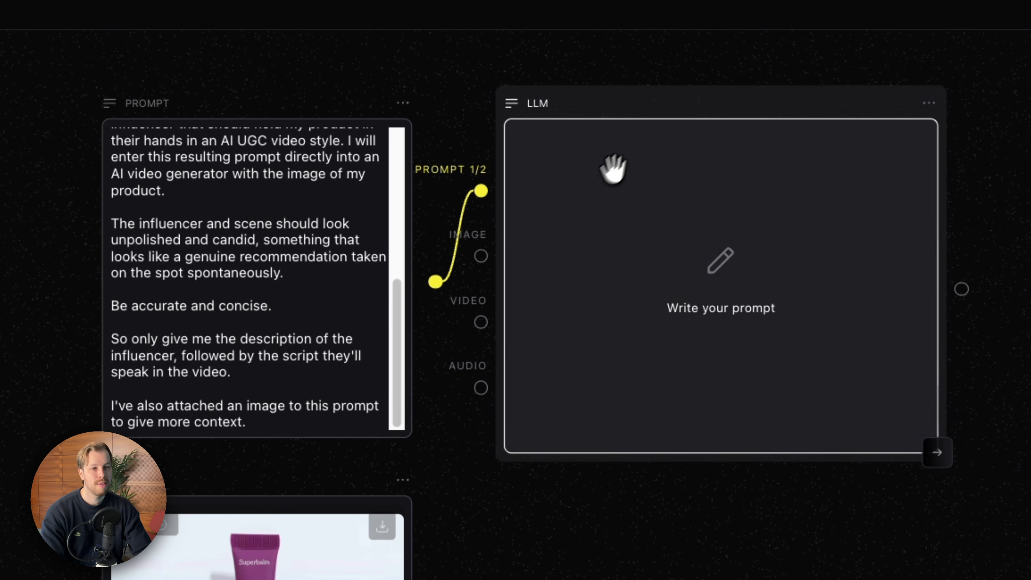
scroll(655, 309, down, 1)
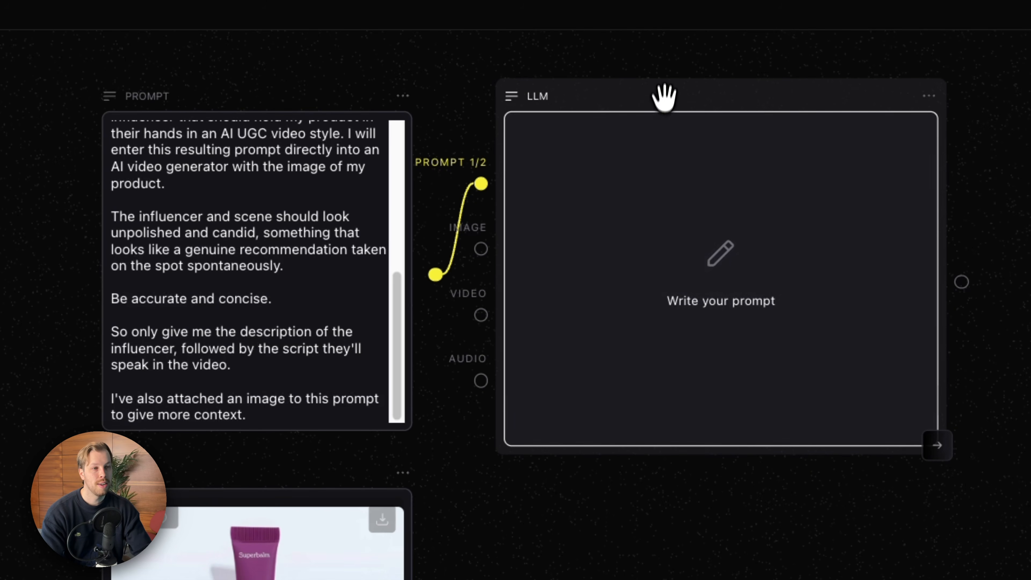
drag(664, 98, 718, 97)
- Connect the product image to the LLM node's image input and run the LLM node
triple_click(300, 223)
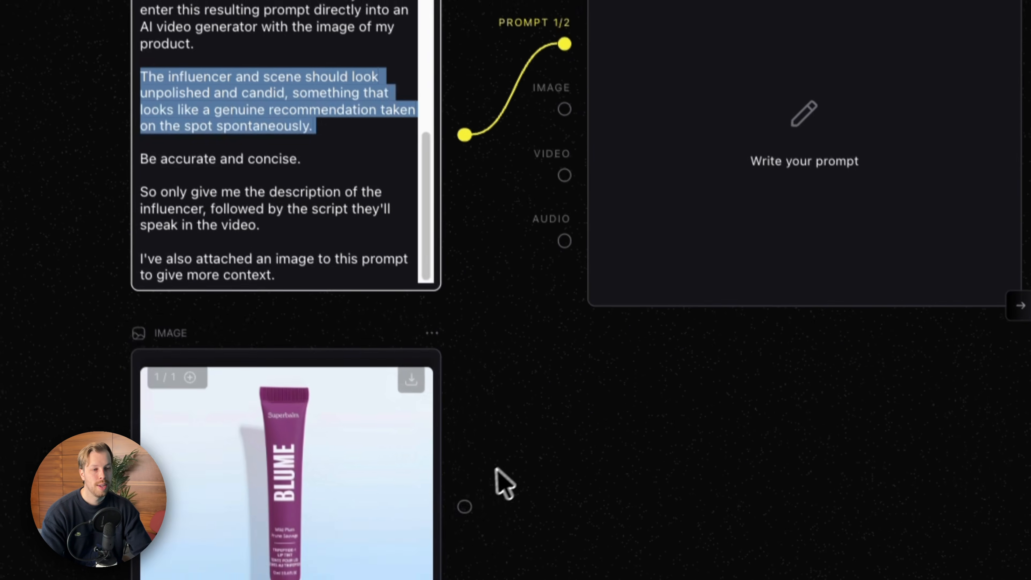
drag(483, 579, 566, 277)
drag(545, 199, 562, 101)
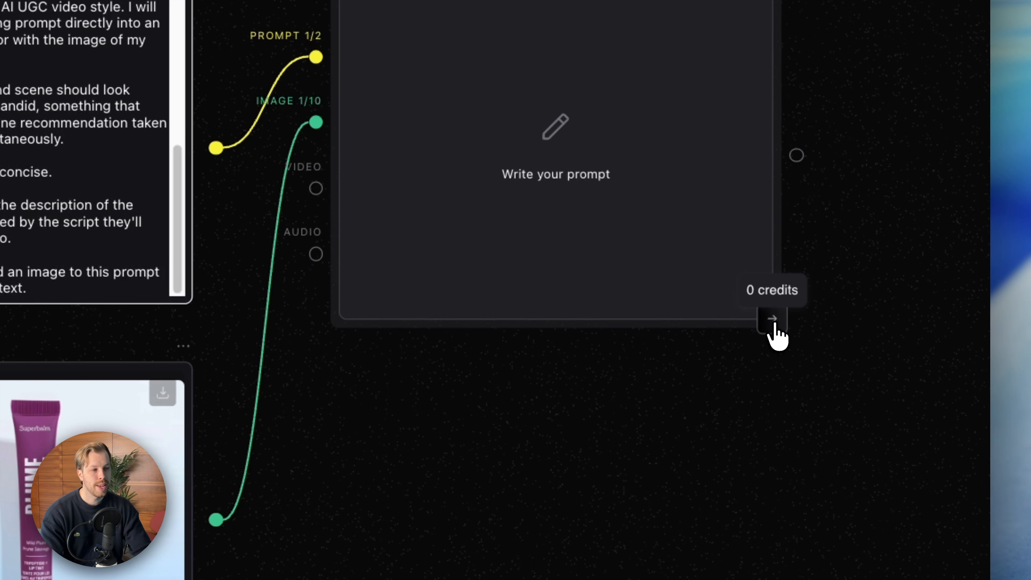
click(773, 321)
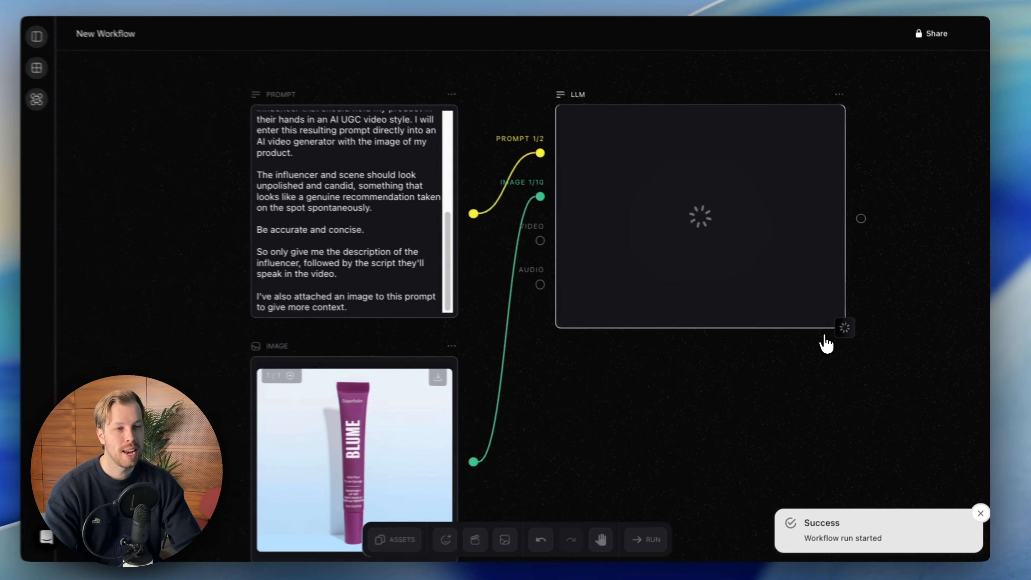
drag(371, 97, 348, 80)
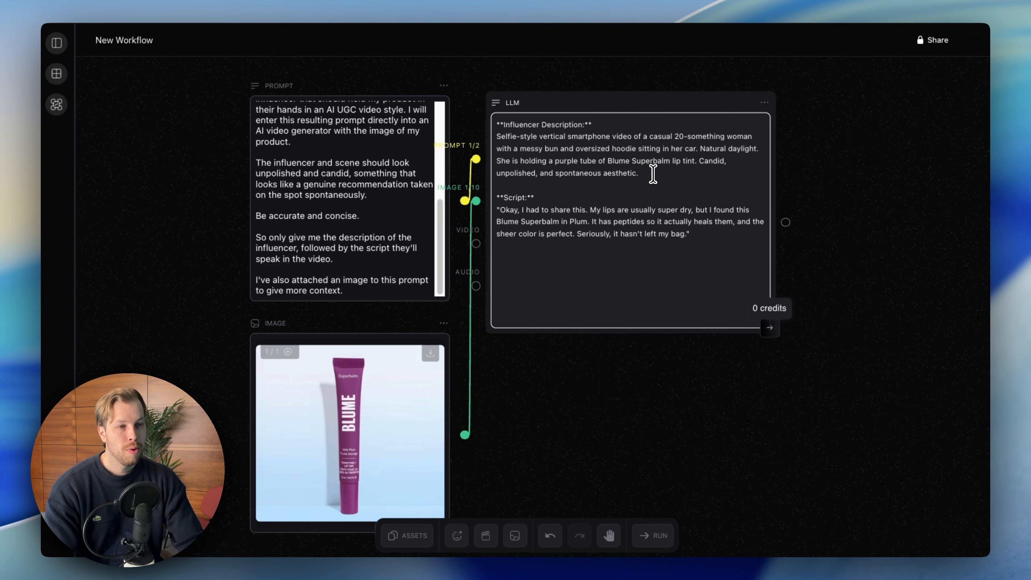
- Read the influencer description and spoken script generated in the LLM node
drag(653, 174, 496, 135)
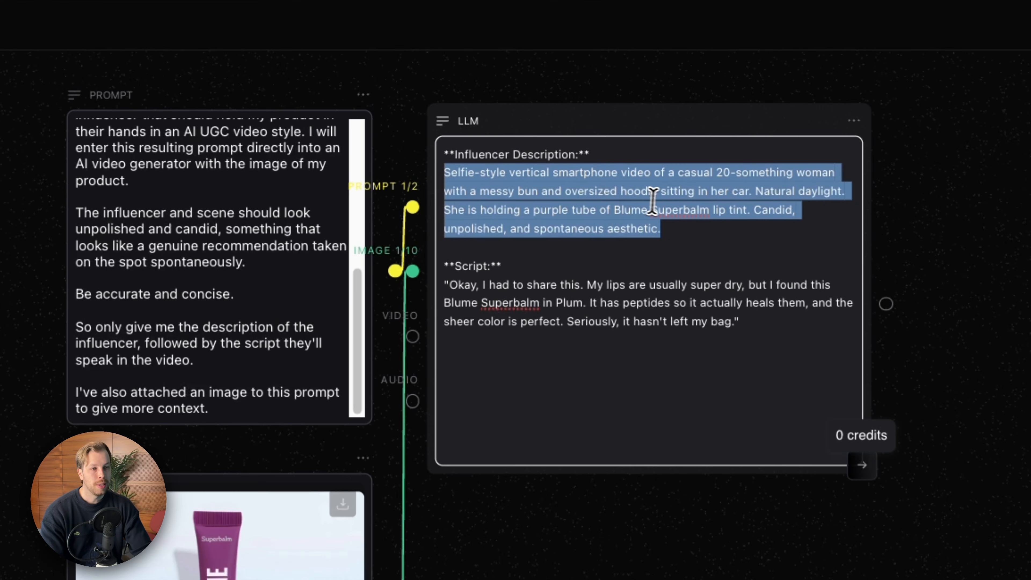
triple_click(656, 202)
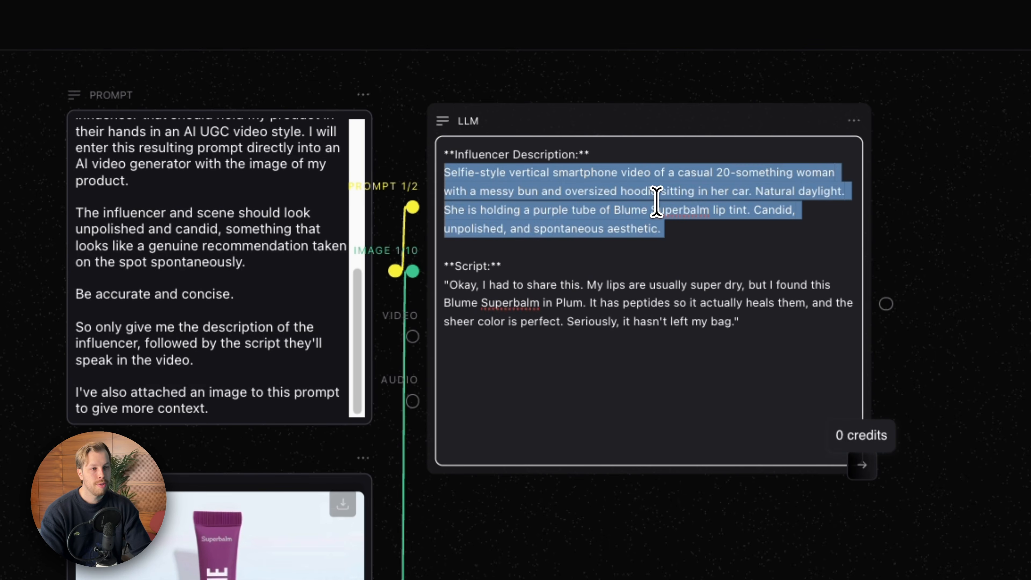
drag(361, 311, 357, 367)
click(534, 293)
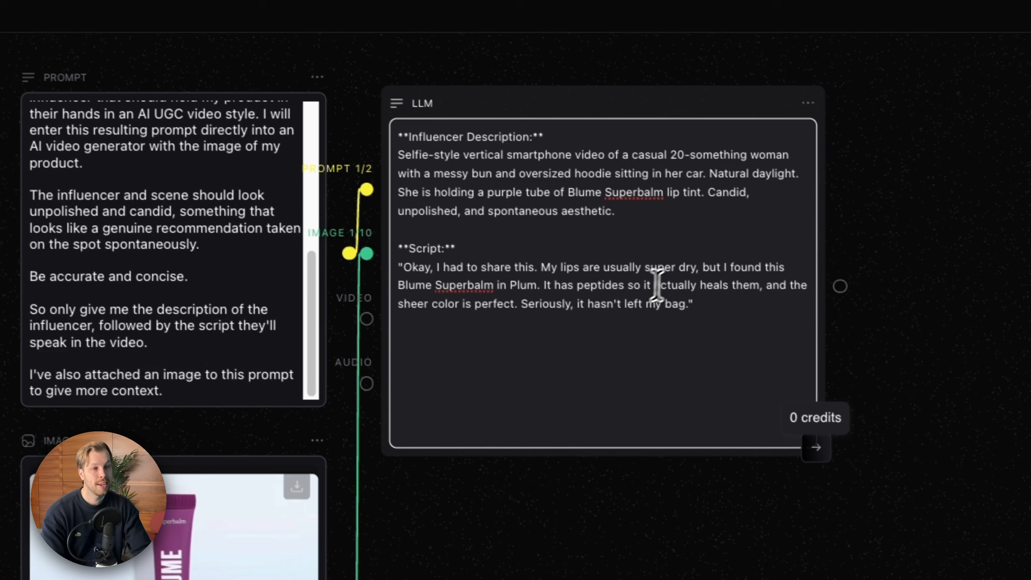
double_click(623, 192)
triple_click(572, 174)
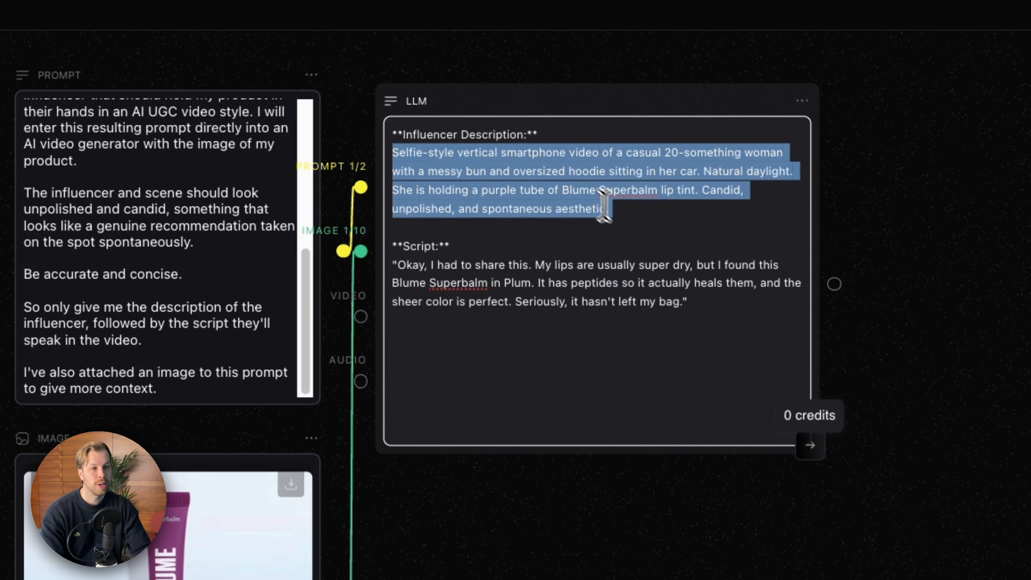
triple_click(622, 173)
drag(635, 221, 428, 170)
click(621, 211)
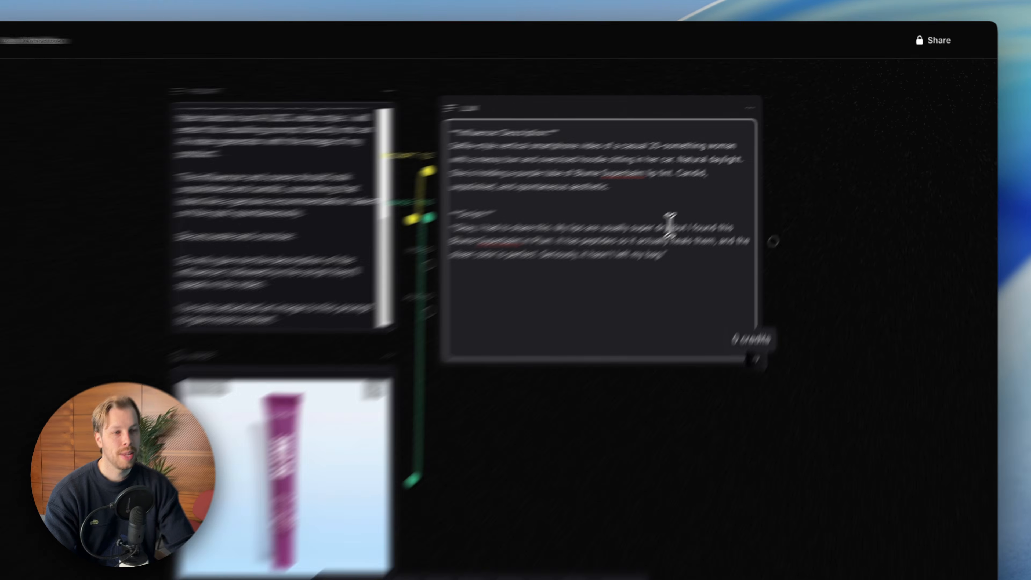
triple_click(696, 209)
triple_click(405, 187)
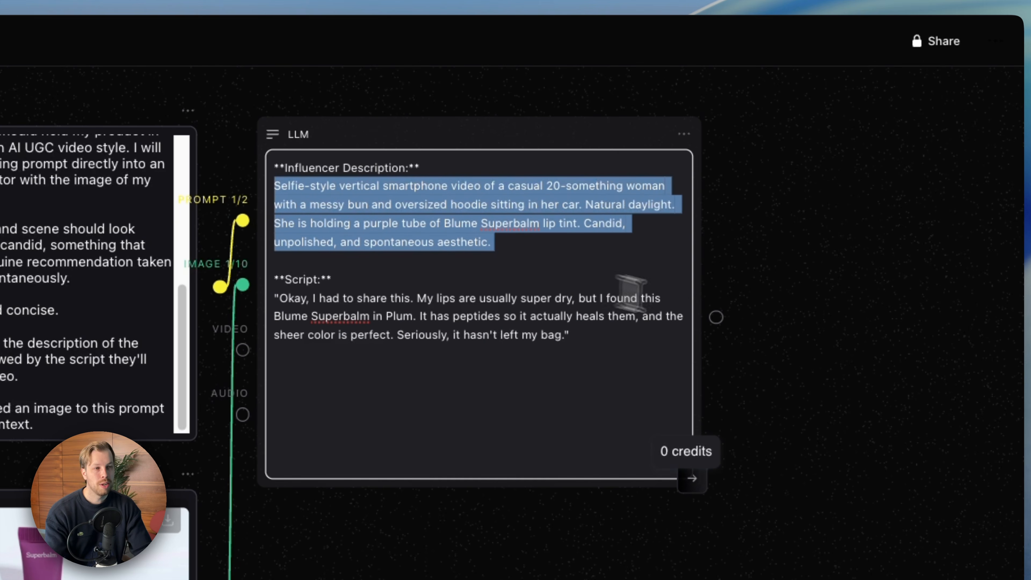
- Add a video node beside the LLM node, with the LLM's text output connected as its prompt
click(805, 345)
drag(805, 345, 472, 304)
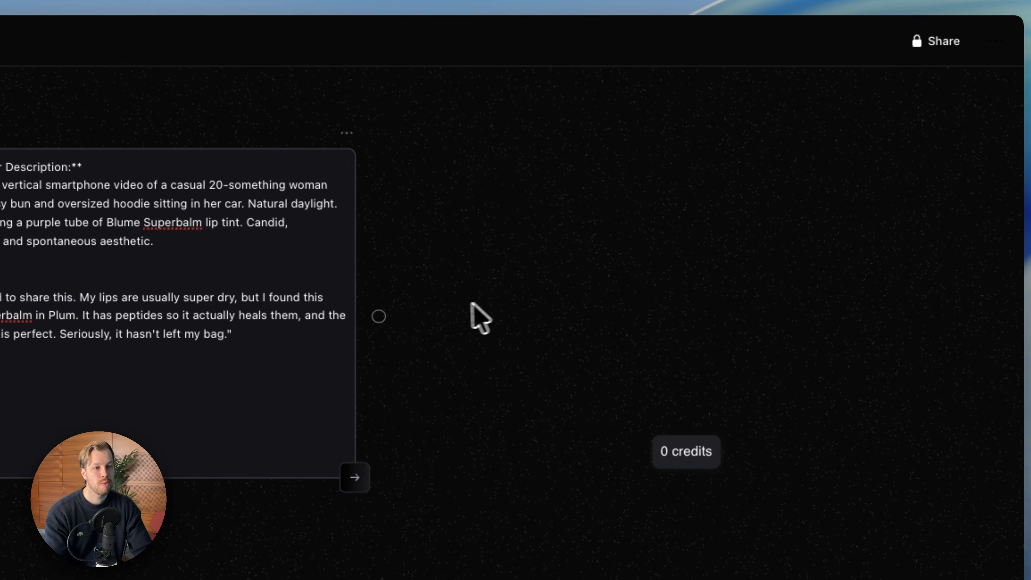
drag(378, 316, 534, 232)
click(569, 333)
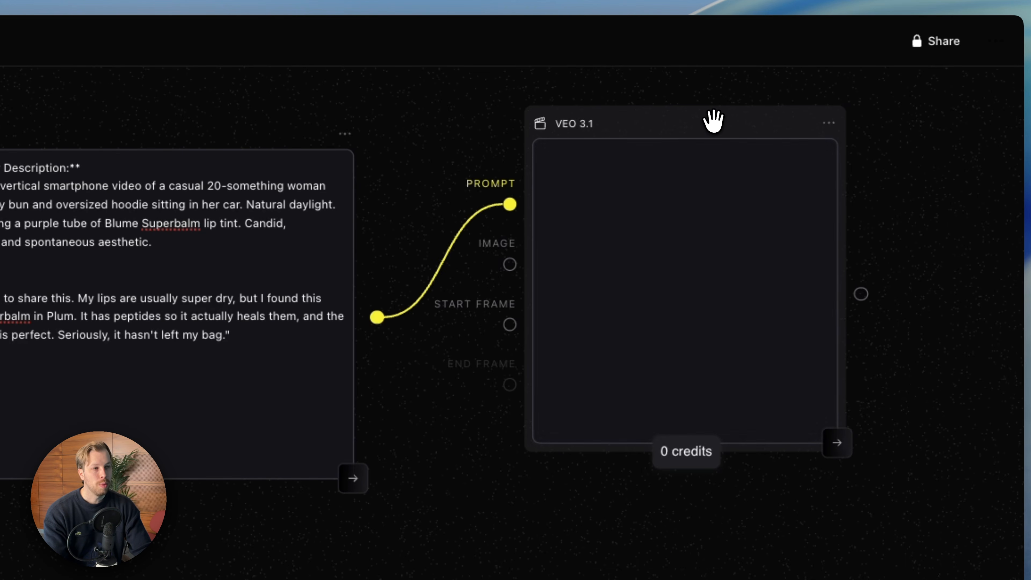
- Set the video node's model to Seedance 2.0 and its duration to 15
click(713, 120)
click(954, 216)
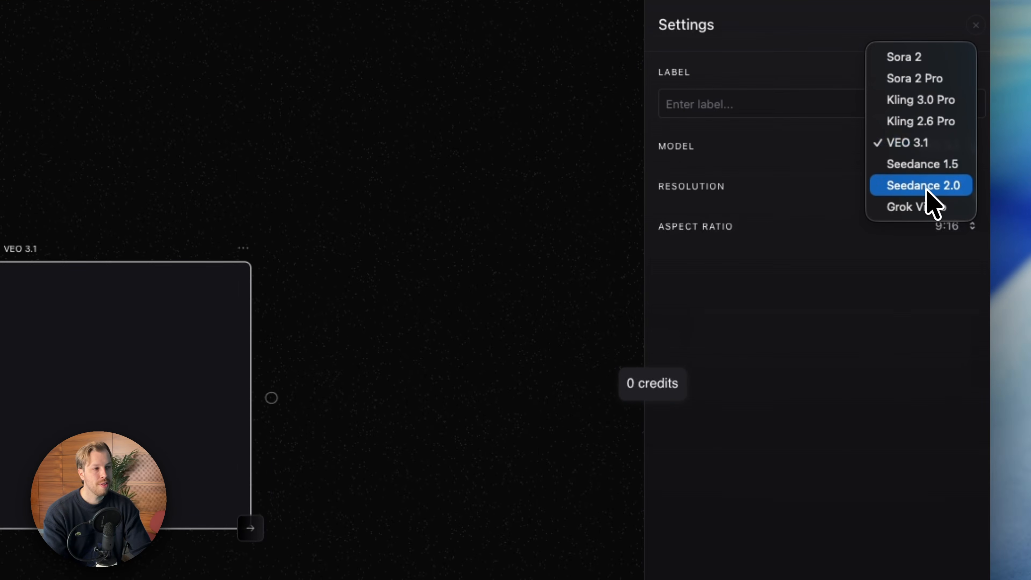
click(951, 190)
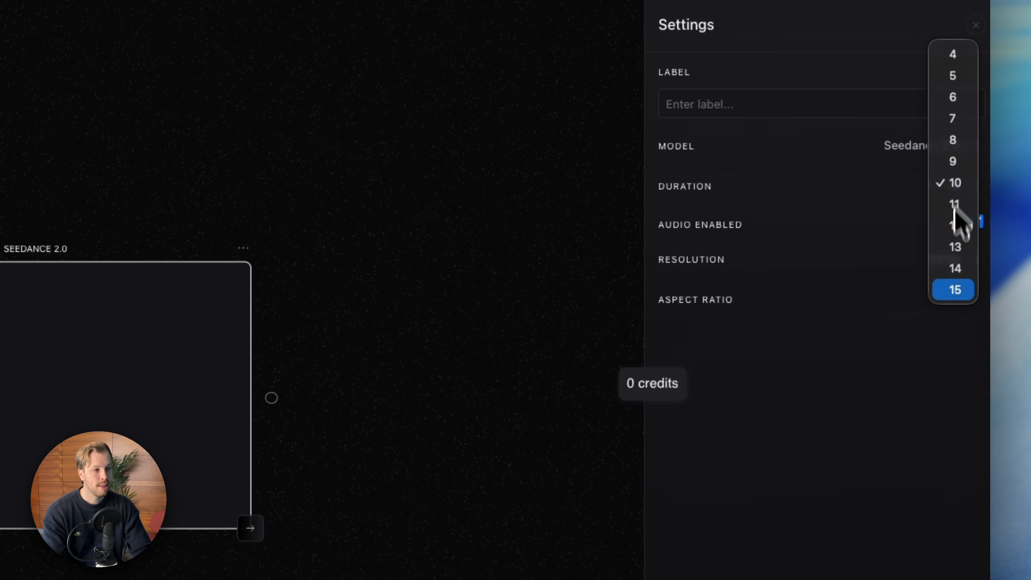
click(953, 290)
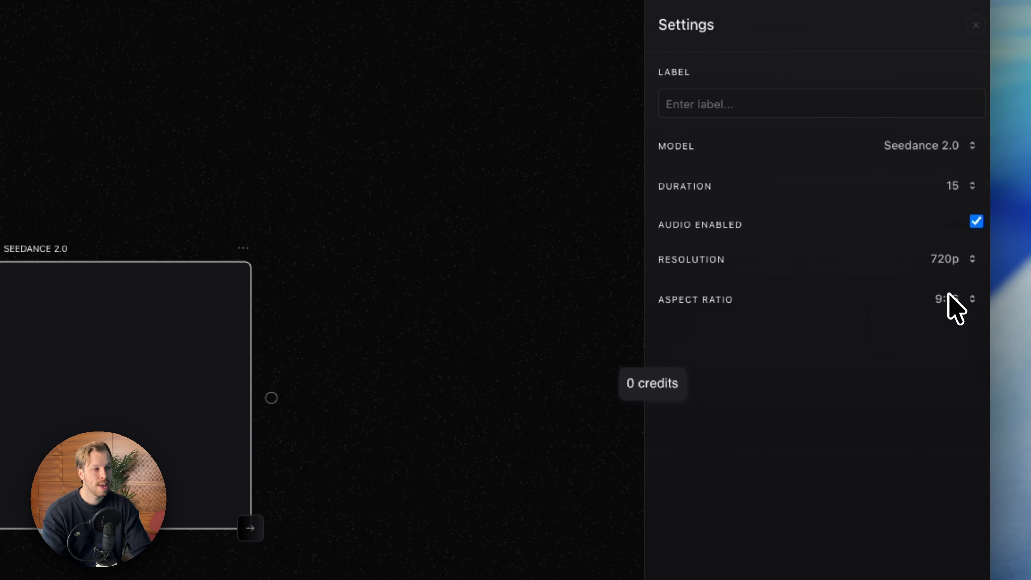
- Connect the product image to the Seedance 2.0 node's image input
scroll(223, 336, left, 6)
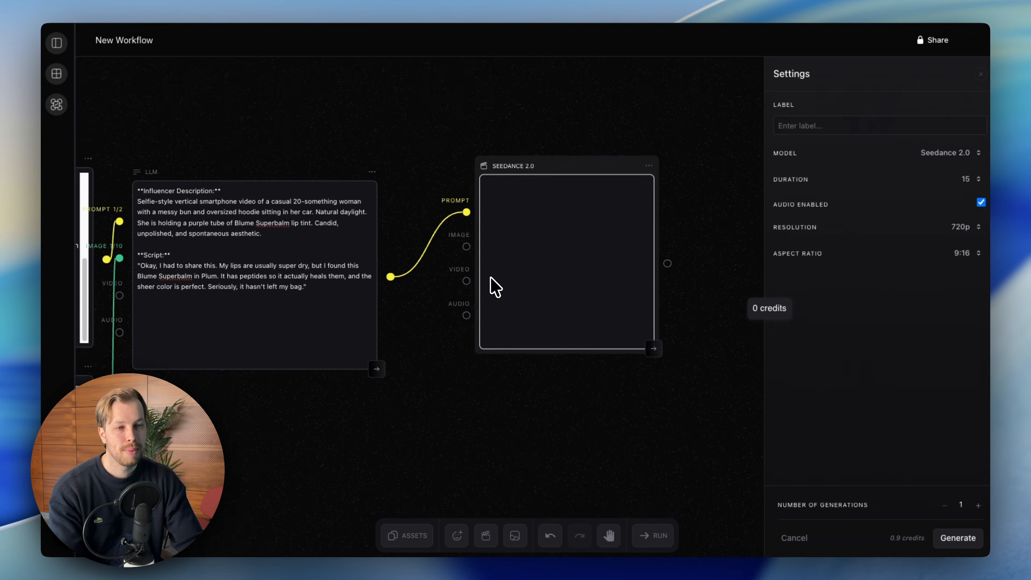
scroll(490, 284, left, 2)
drag(230, 414, 771, 83)
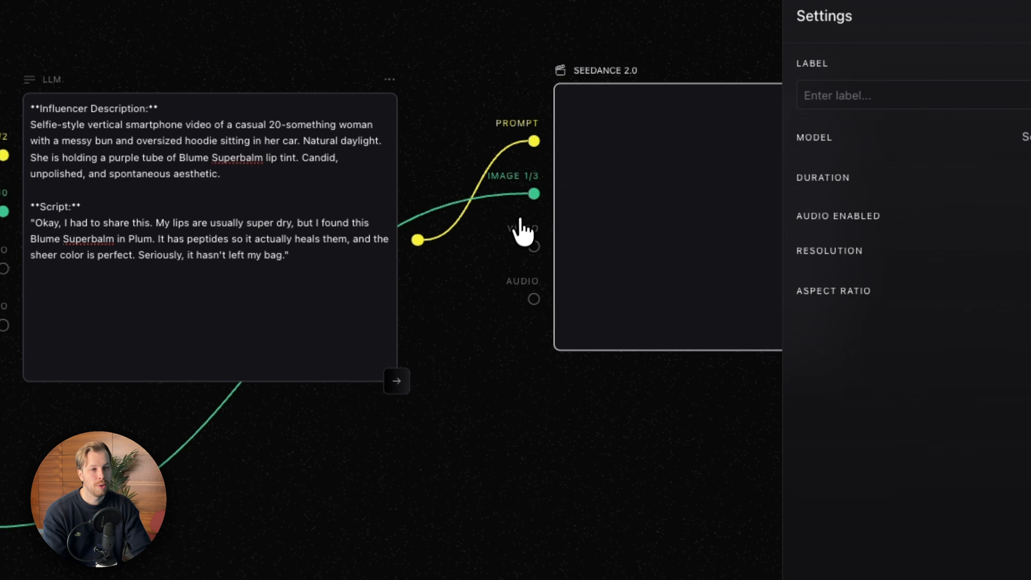
- Move the Seedance 2.0 node closer to the LLM node and run it for one generation
scroll(755, 129, right, 2)
scroll(507, 249, right, 5)
scroll(497, 236, up, 2)
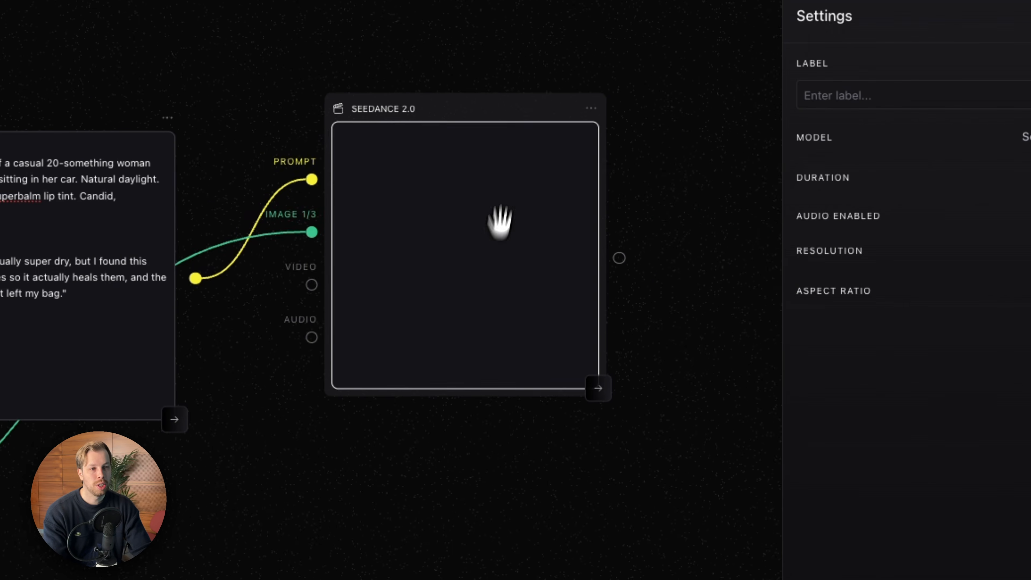
drag(516, 107, 448, 134)
scroll(448, 135, left, 4)
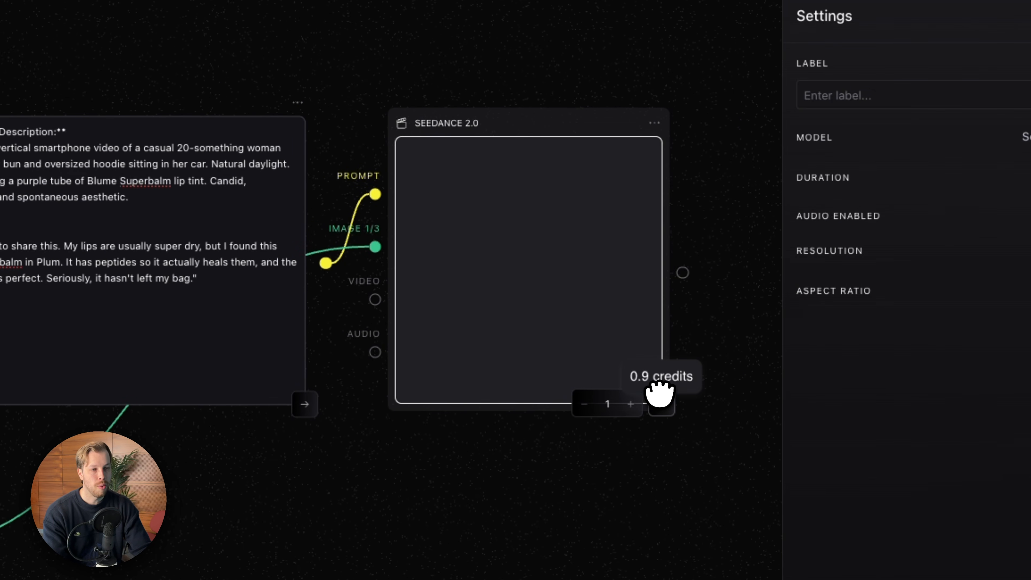
click(661, 400)
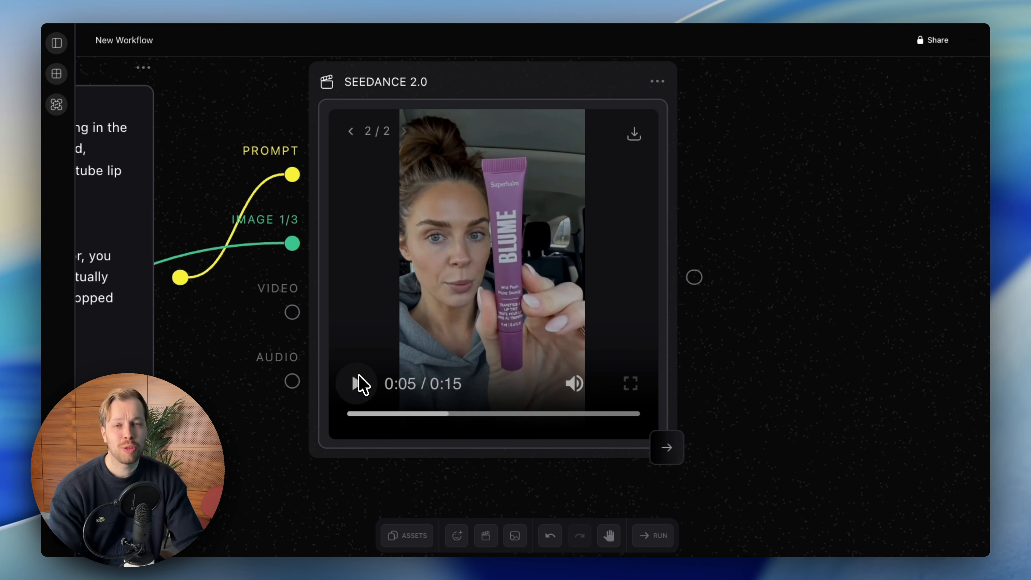
- Select the Seedance 2.0 node and examine how the influencer and product look in its generated video
scroll(601, 309, up, 1)
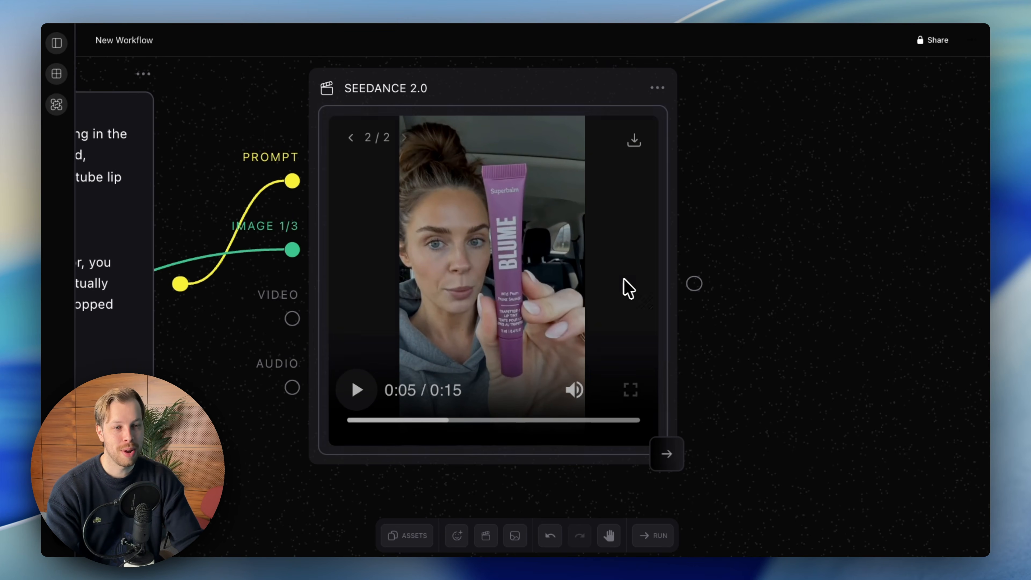
scroll(524, 328, up, 5)
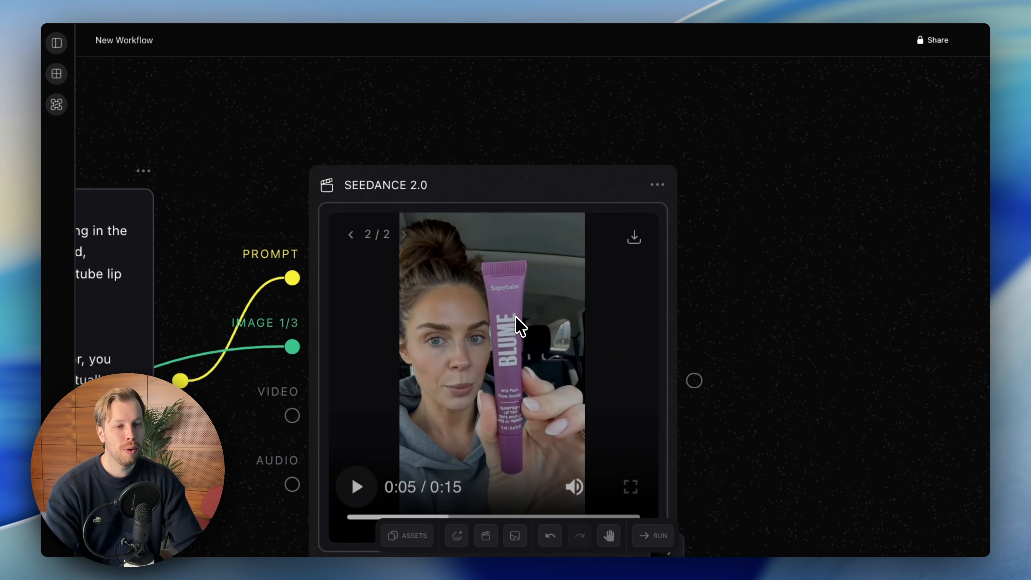
scroll(518, 323, down, 4)
click(514, 353)
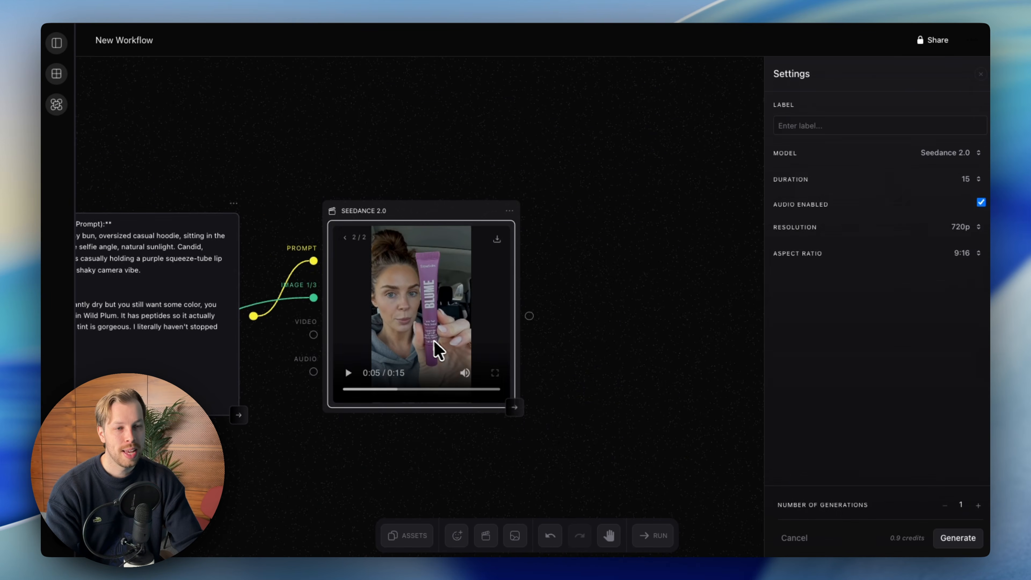
scroll(437, 343, up, 4)
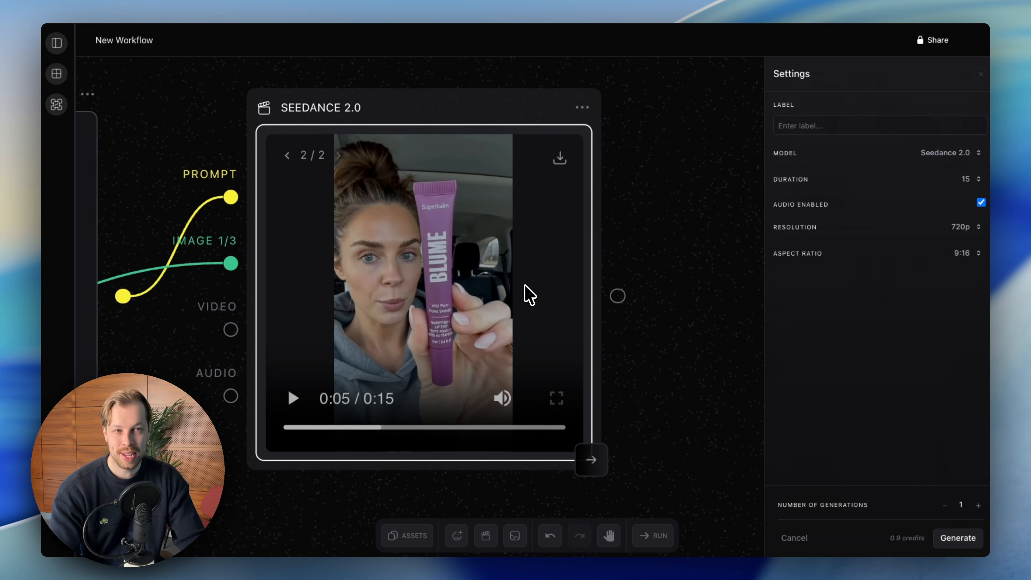
scroll(551, 294, down, 2)
scroll(451, 301, up, 3)
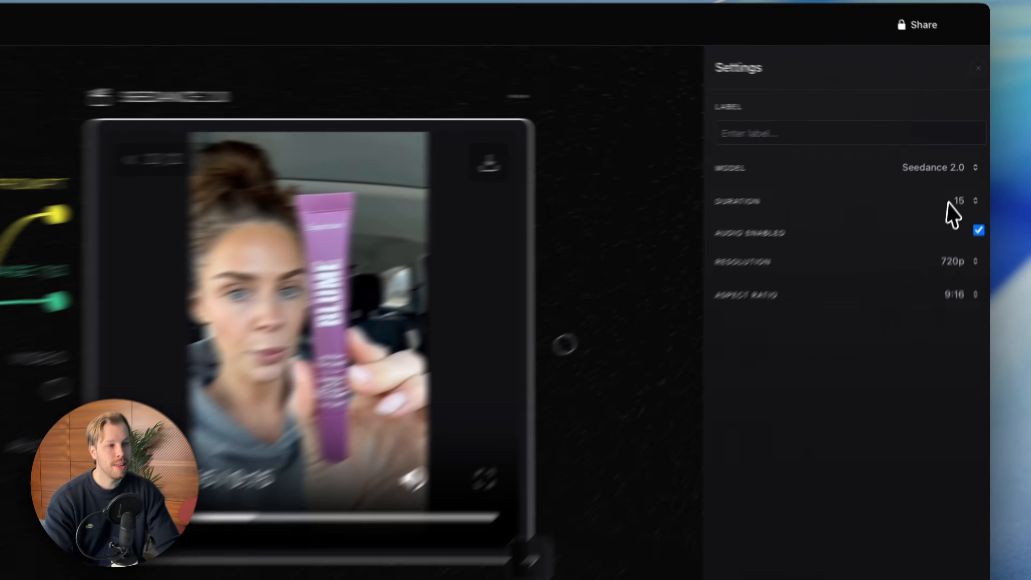
- Check the duration options available for the Seedance 2.0 node, leaving the setting as it is
click(969, 179)
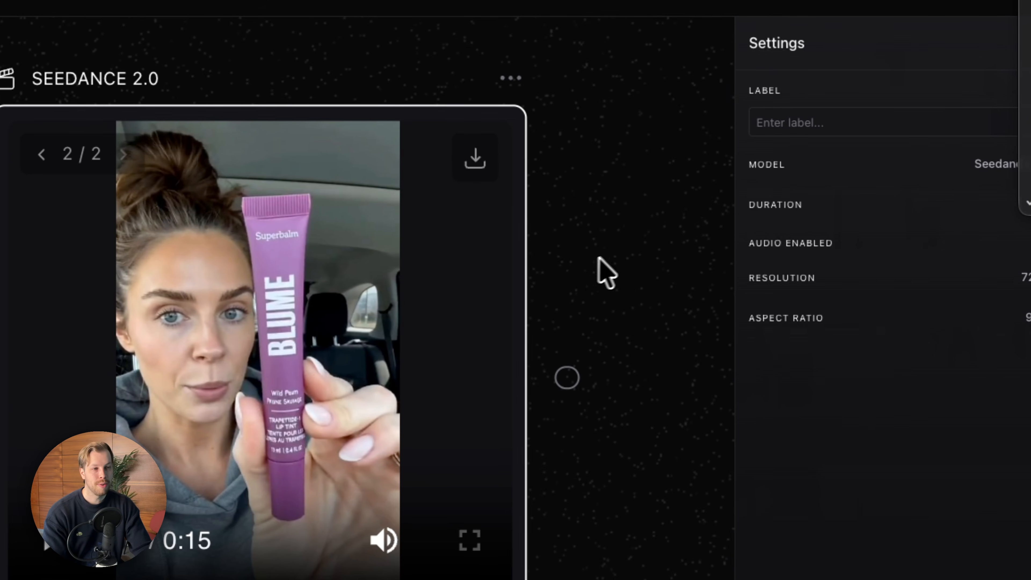
click(526, 272)
scroll(528, 276, down, 1)
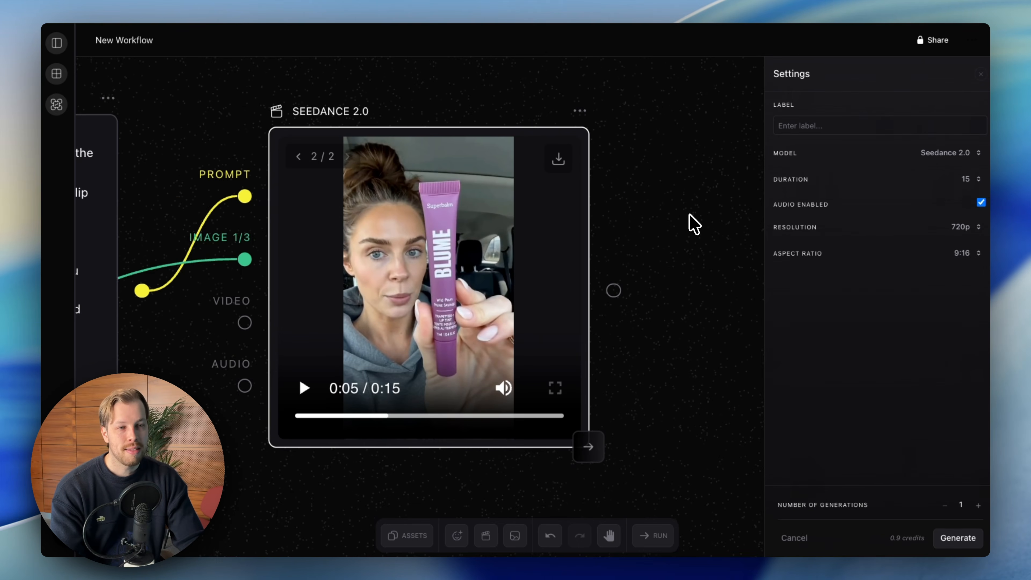
- Review the node chain feeding the Seedance 2.0 video and check which other video models the node offers
scroll(694, 223, right, 5)
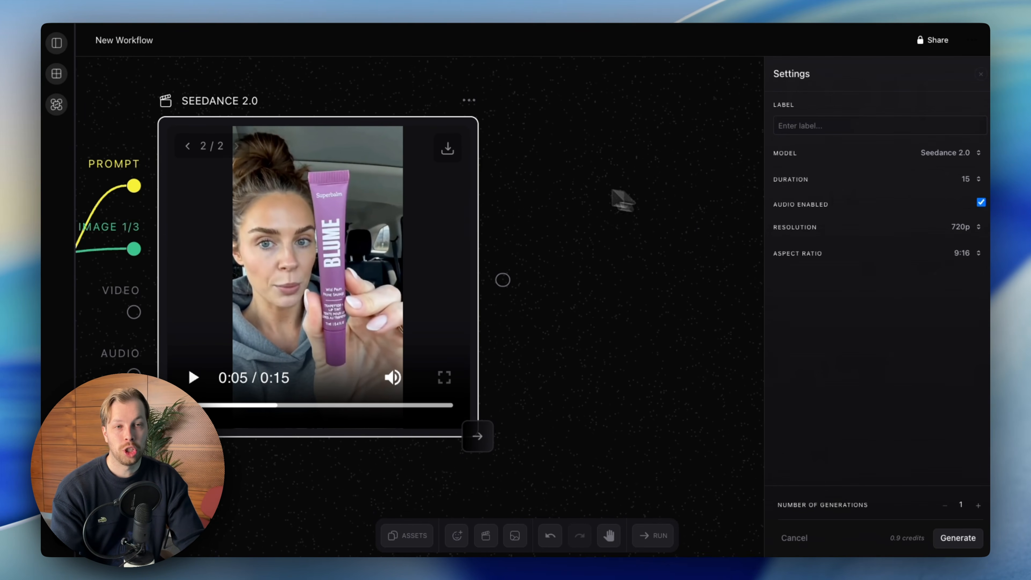
scroll(553, 195, down, 5)
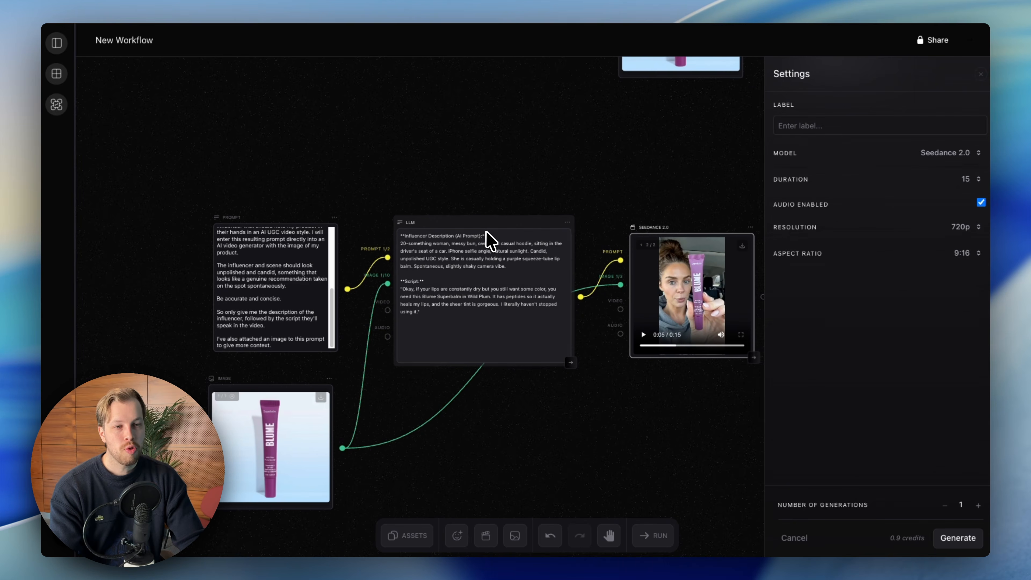
scroll(501, 239, right, 5)
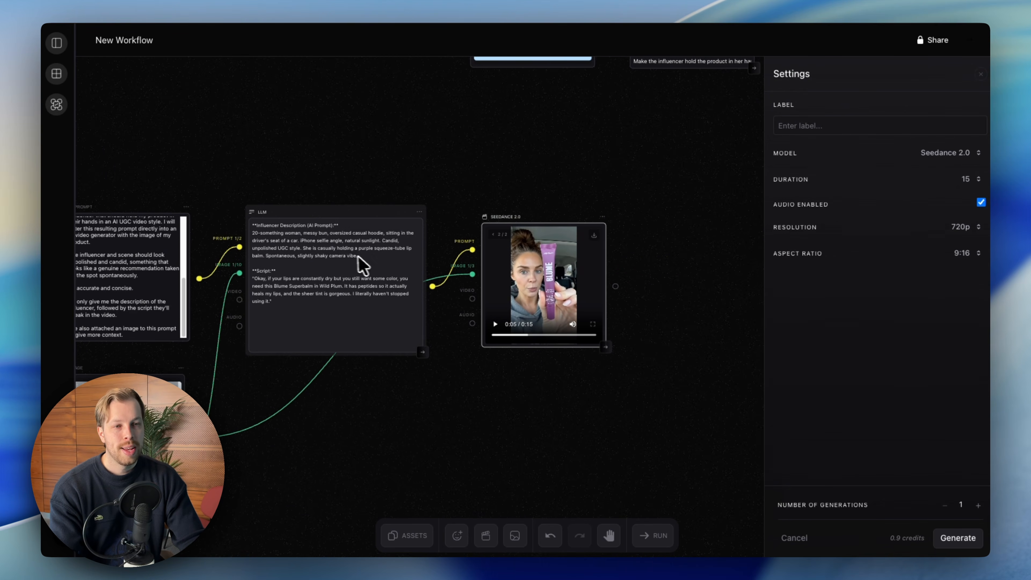
scroll(422, 330, left, 5)
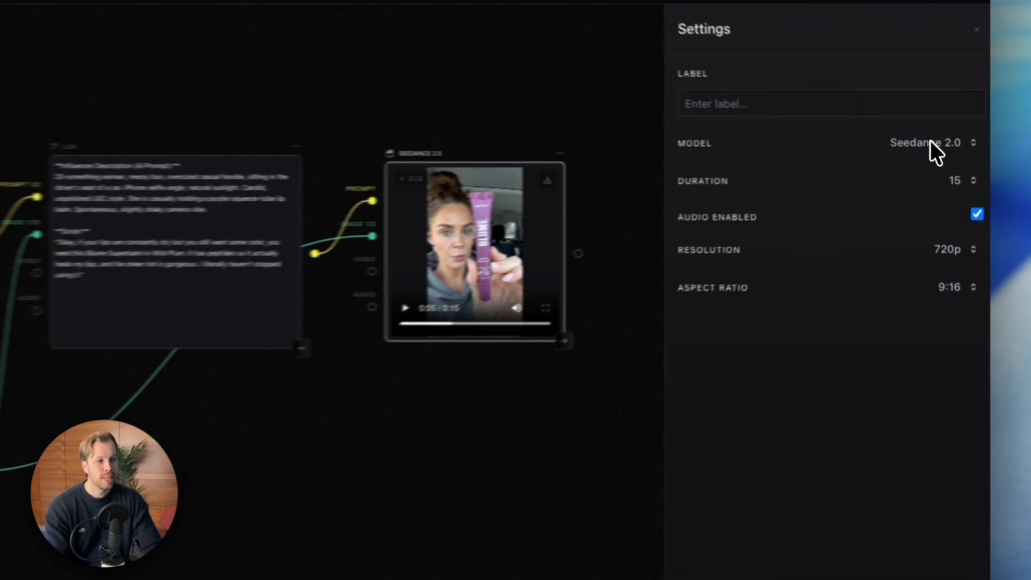
click(963, 153)
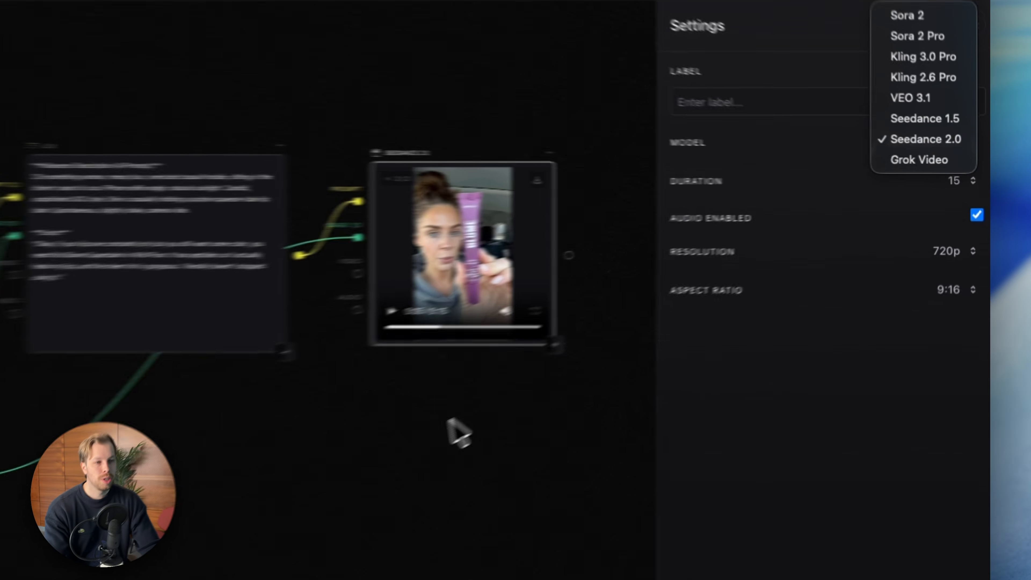
click(617, 357)
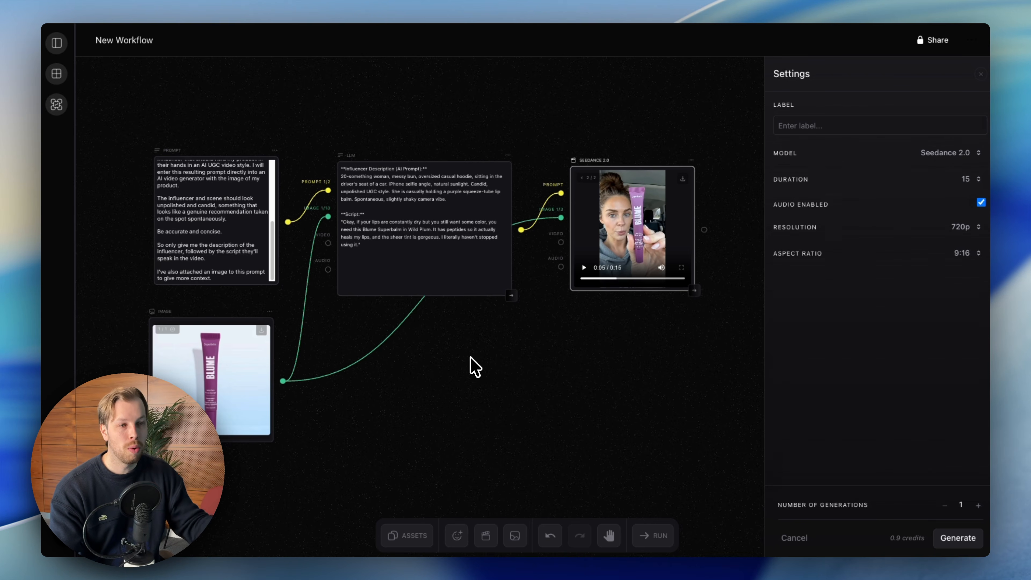
scroll(475, 367, right, 3)
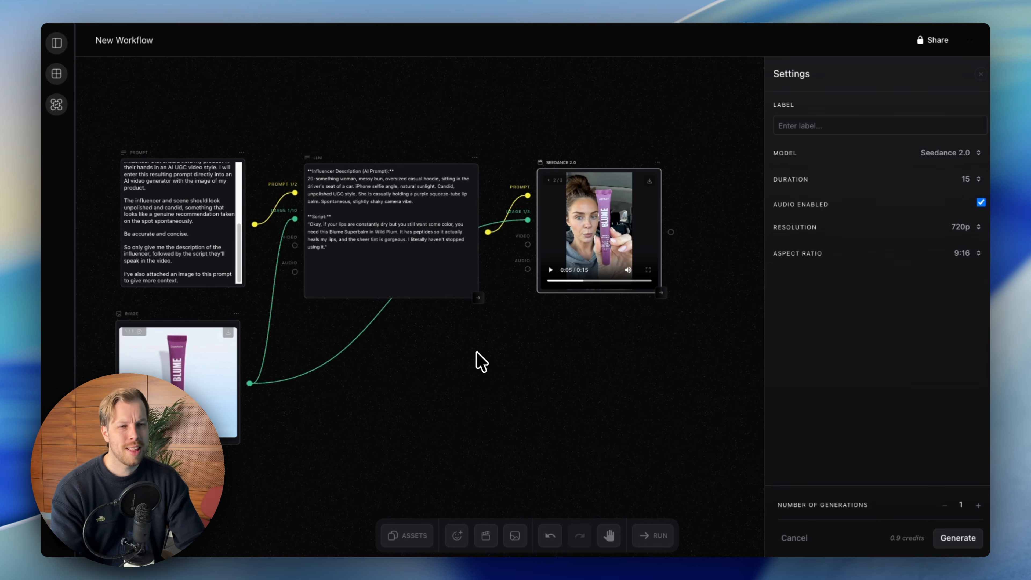
scroll(527, 357, left, 3)
scroll(527, 357, down, 2)
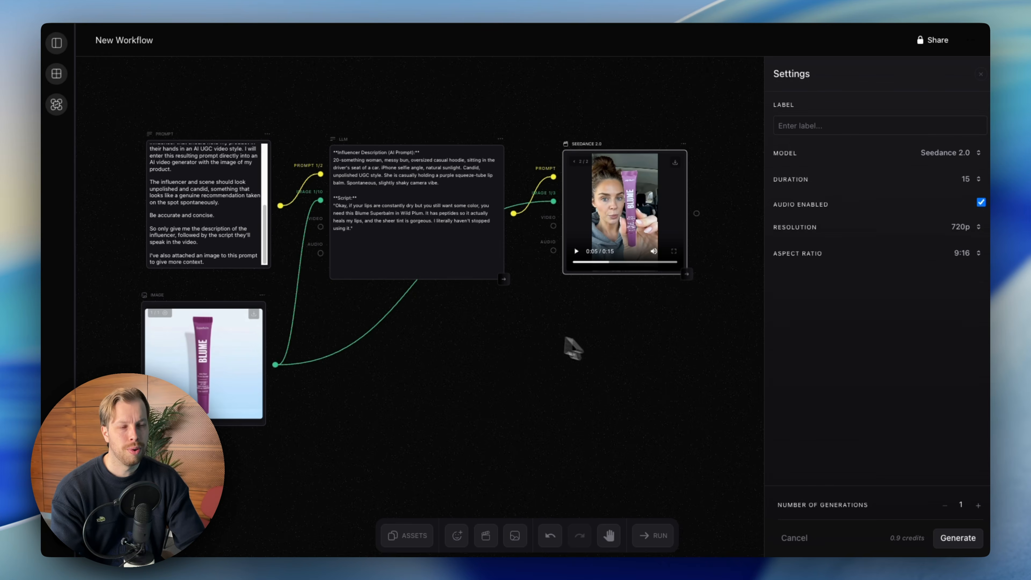
scroll(591, 368, down, 3)
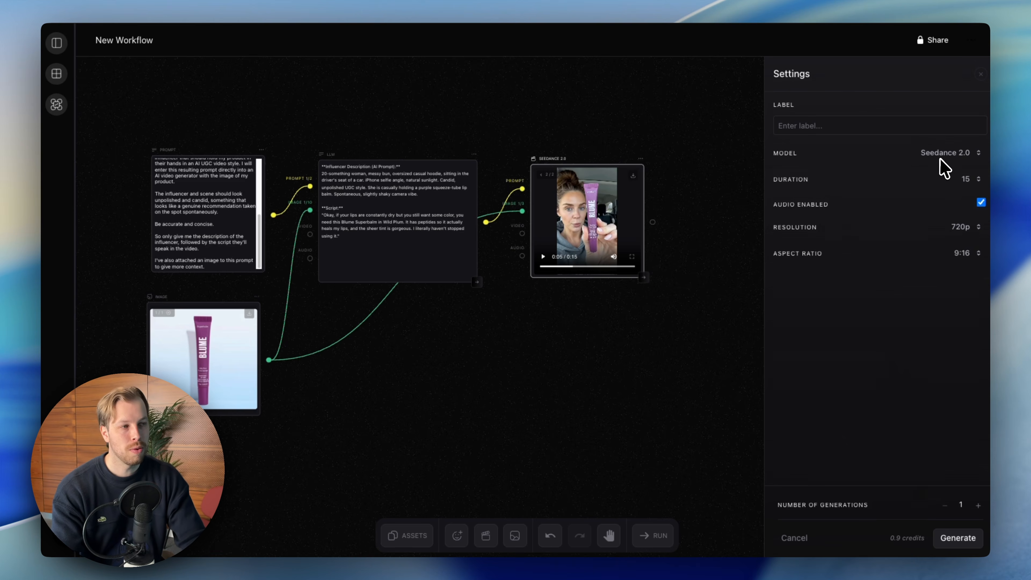
scroll(575, 285, up, 2)
scroll(574, 284, right, 3)
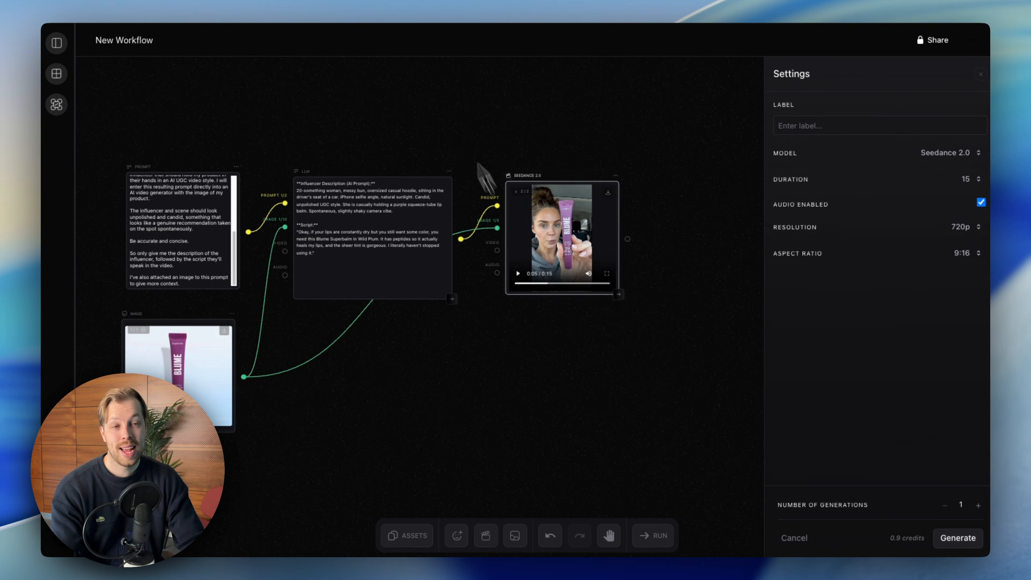
- Examine the other workflow from its influencer prompt through the Nano Banana images and script LLM to the Grok video
scroll(458, 168, up, 5)
scroll(457, 168, right, 2)
scroll(409, 144, up, 2)
click(431, 168)
scroll(431, 168, down, 3)
scroll(432, 175, up, 4)
scroll(436, 187, left, 2)
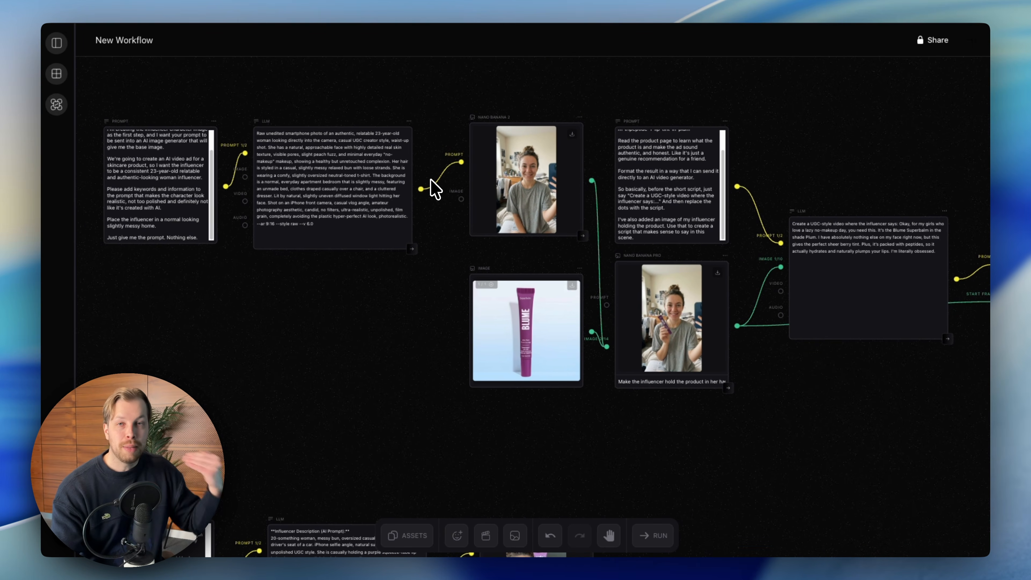
scroll(434, 188, left, 1)
scroll(435, 187, down, 1)
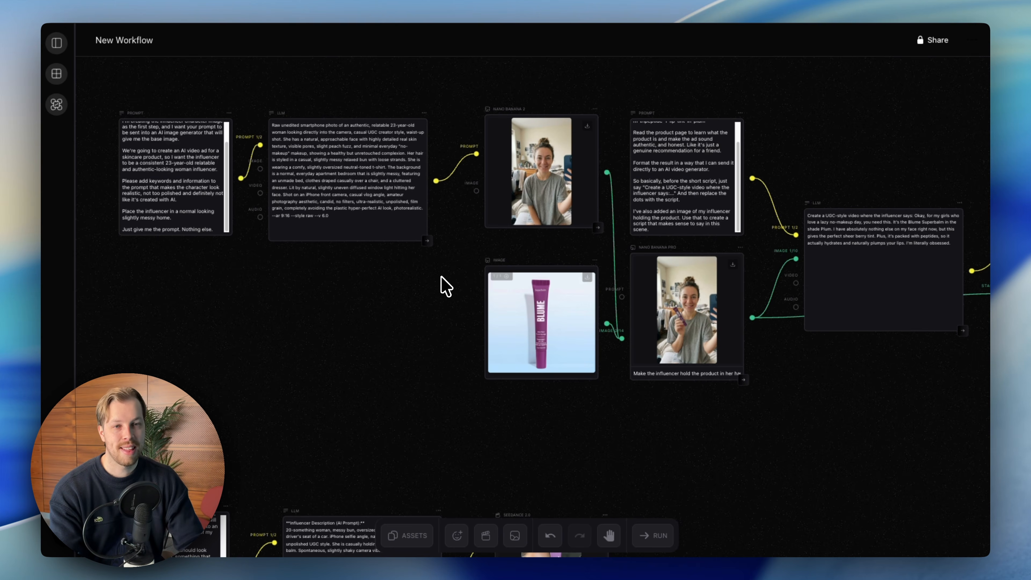
scroll(446, 286, right, 15)
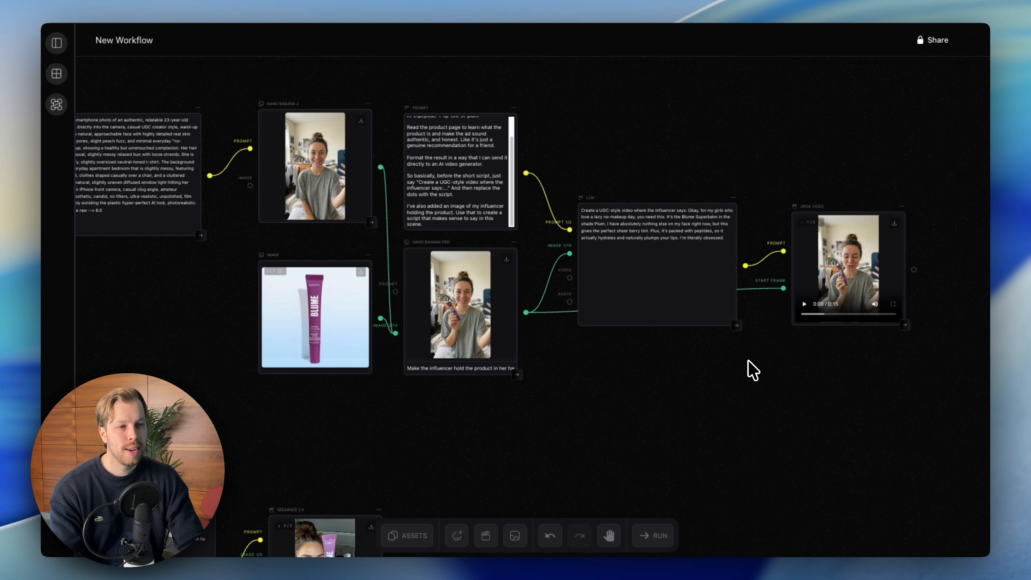
scroll(752, 369, left, 9)
scroll(753, 370, down, 1)
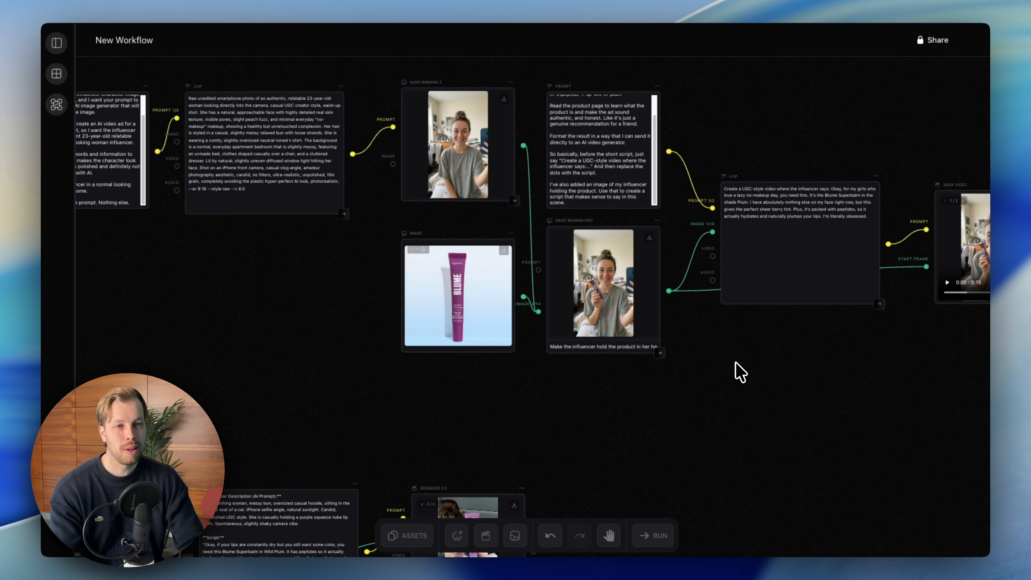
scroll(730, 369, left, 10)
scroll(337, 267, right, 5)
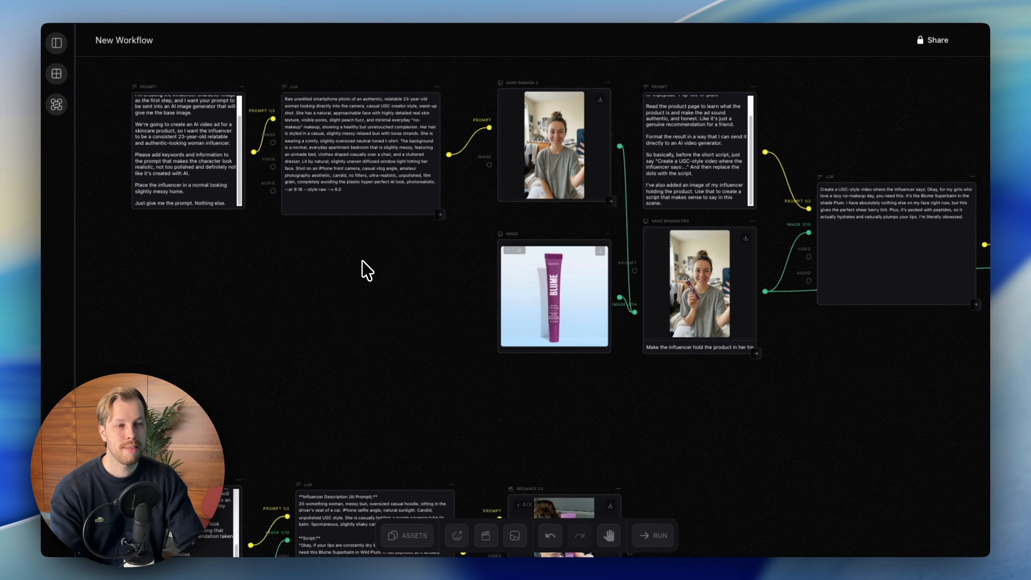
scroll(367, 270, right, 20)
scroll(575, 290, left, 16)
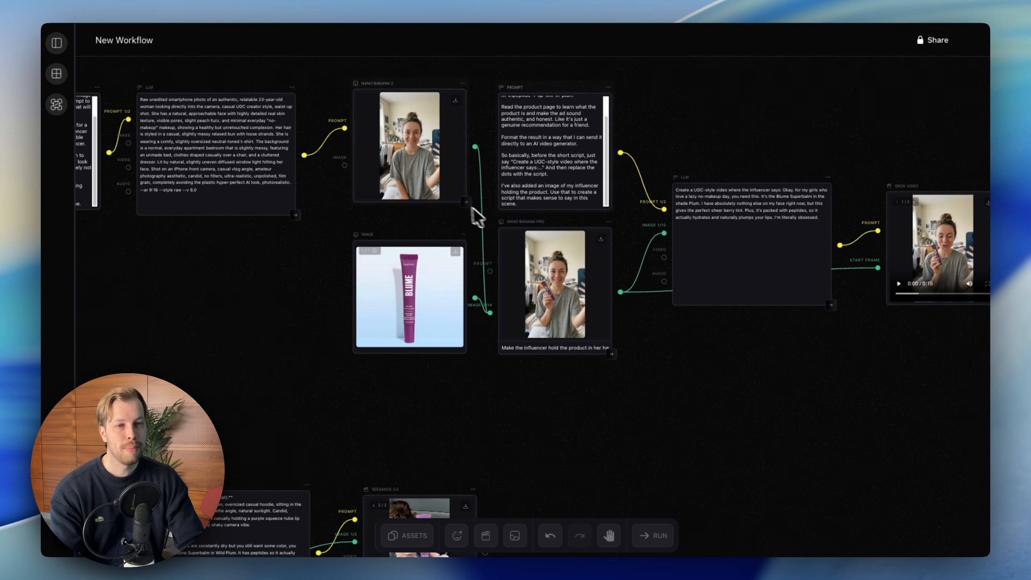
- Inspect the base influencer image, the Nano Banana Pro product-holding image and the Grok video up close, then compare both workflows
ctrl+scroll(380, 232, up, 6)
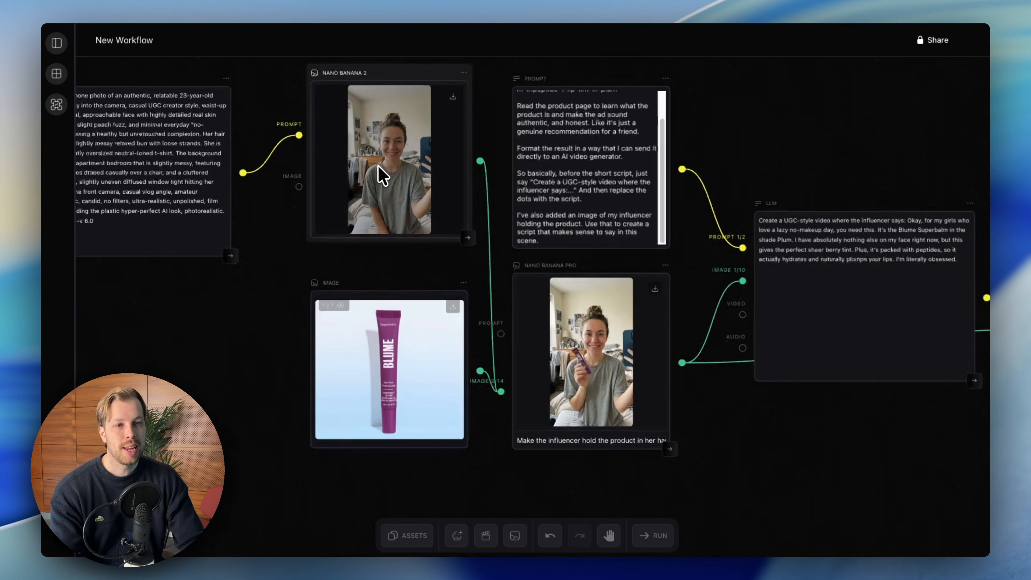
scroll(390, 163, up, 2)
scroll(391, 203, down, 8)
scroll(391, 202, right, 7)
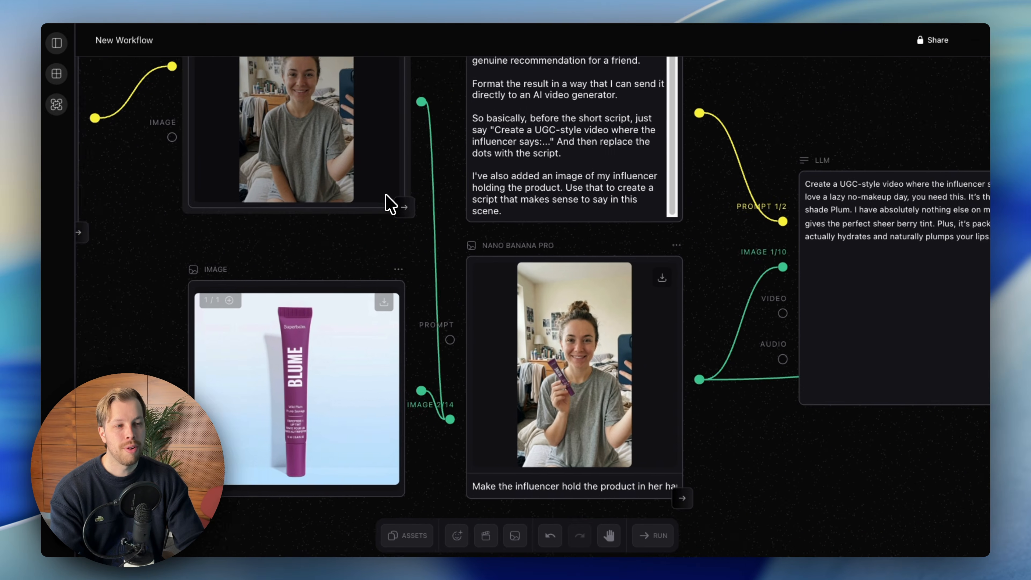
scroll(444, 235, down, 3)
scroll(444, 236, right, 3)
ctrl+scroll(471, 271, up, 4)
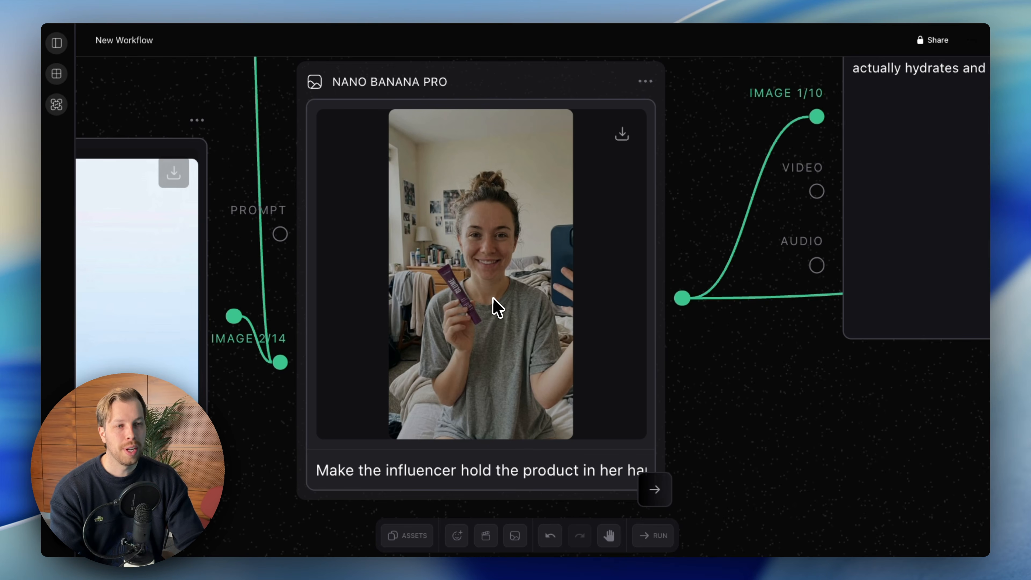
ctrl+scroll(495, 308, down, 5)
scroll(526, 306, right, 8)
ctrl+scroll(487, 235, up, 5)
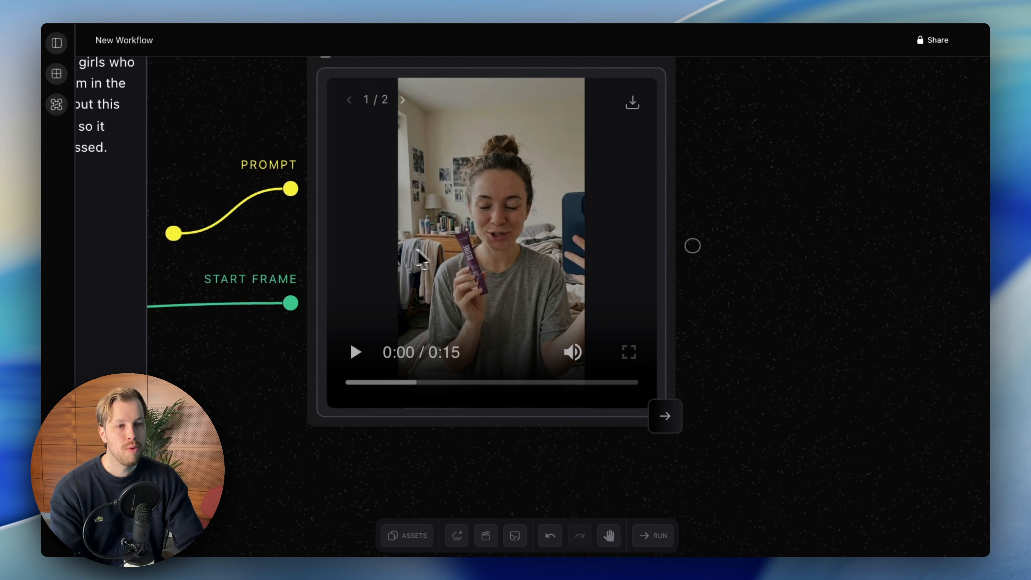
ctrl+scroll(483, 250, down, 8)
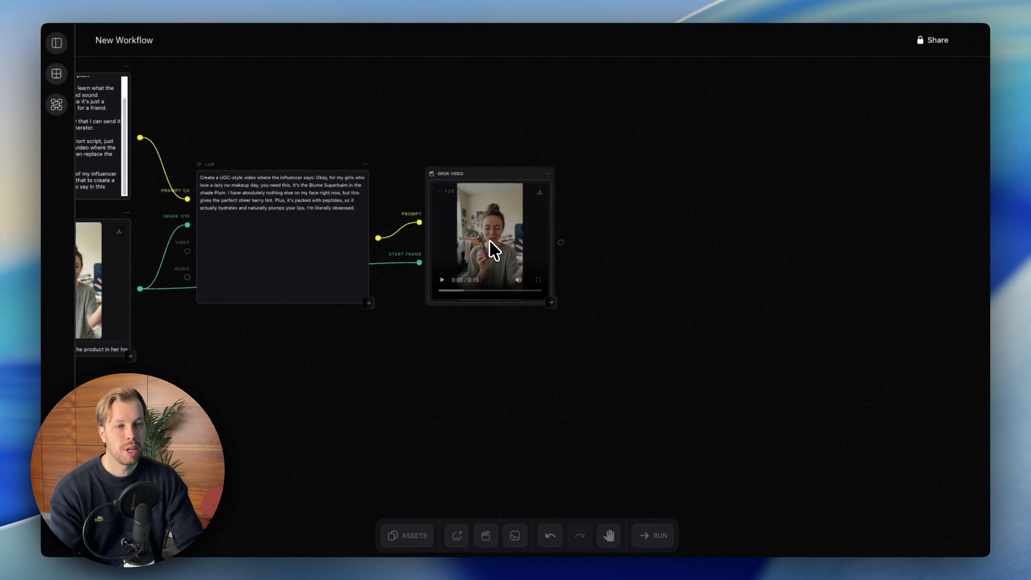
scroll(491, 249, left, 10)
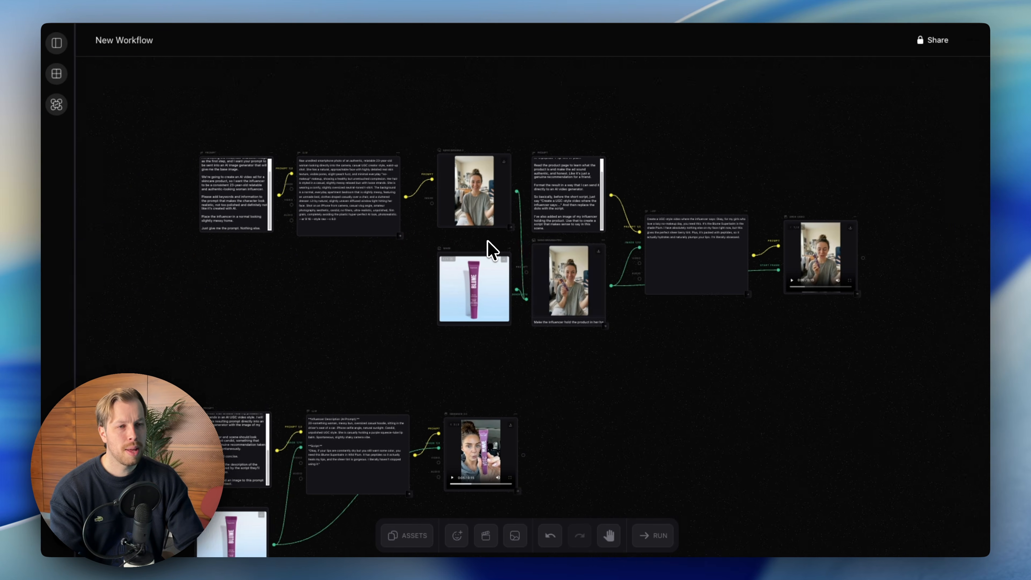
scroll(480, 244, down, 1)
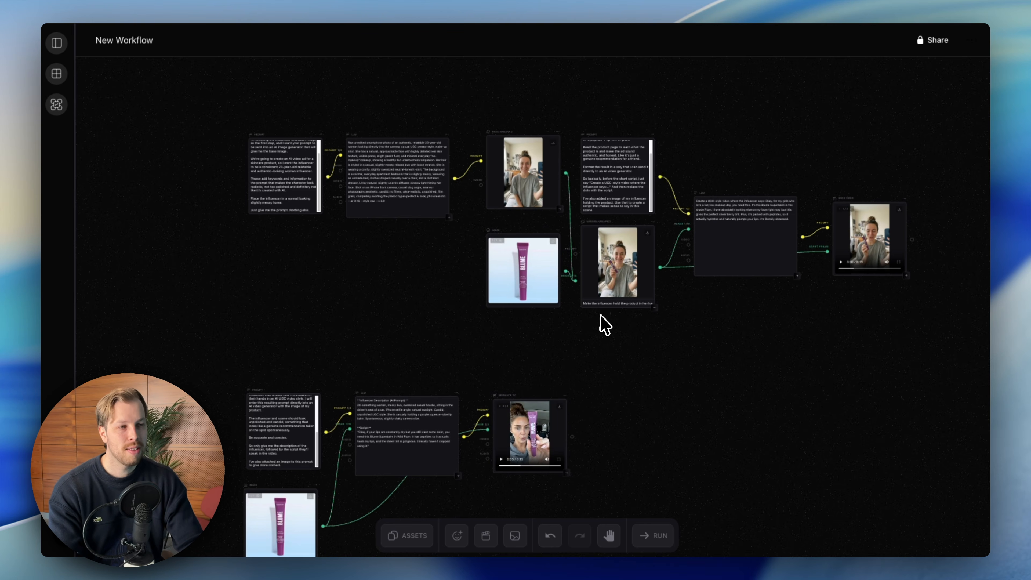
- Read through the influencer Prompt node, highlighting the prompt-generator opening, the 23-year-old influencer description and the instructions for a realistic character look
scroll(459, 211, up, 5)
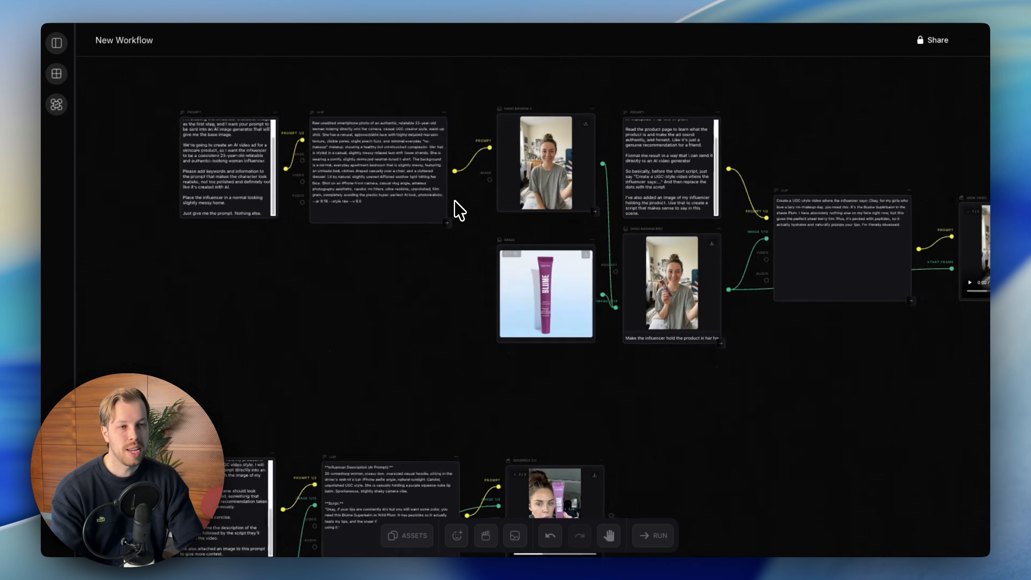
scroll(453, 201, right, 1)
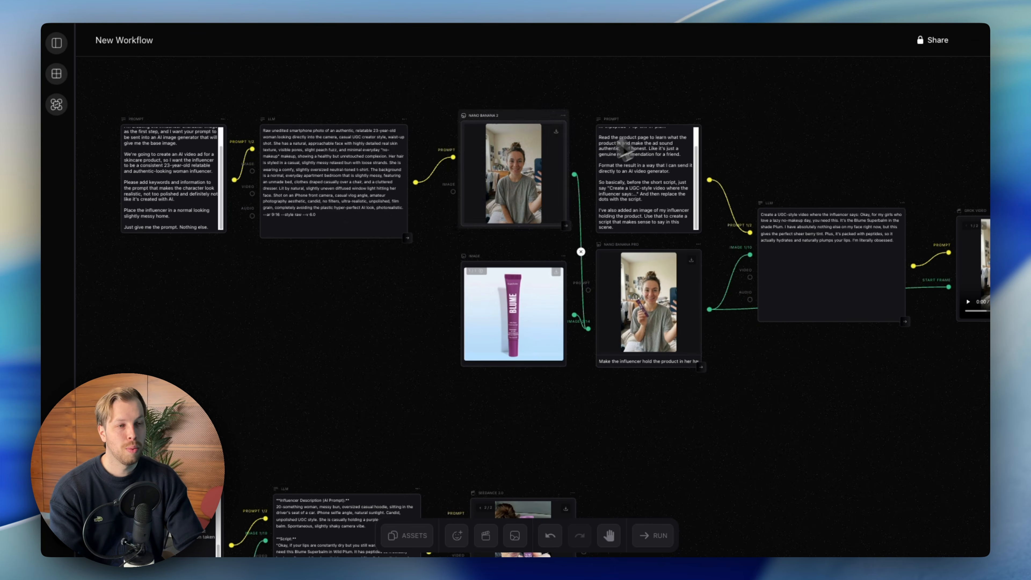
scroll(271, 258, left, 10)
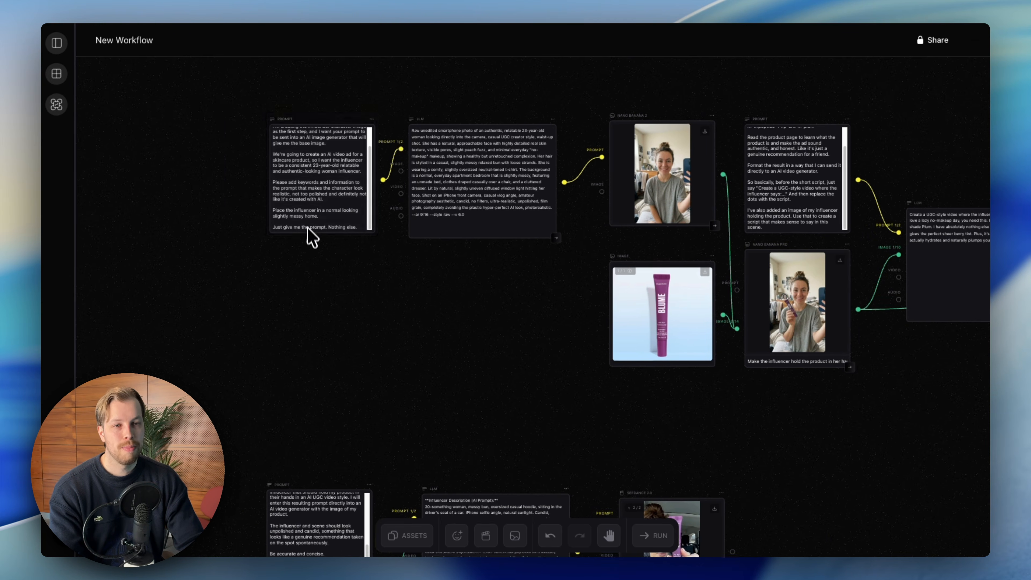
scroll(309, 226, up, 4)
double_click(331, 211)
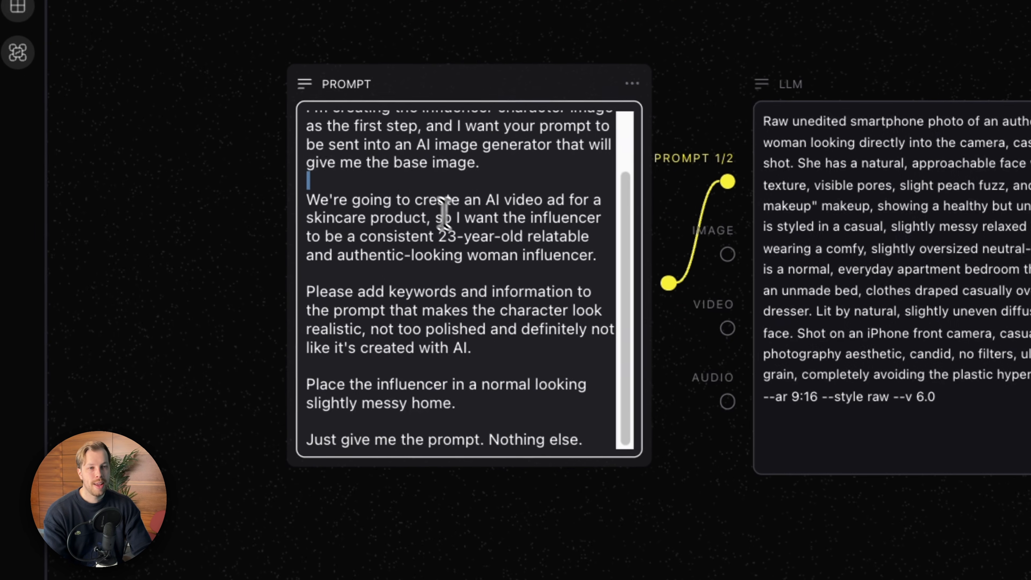
scroll(444, 212, up, 2)
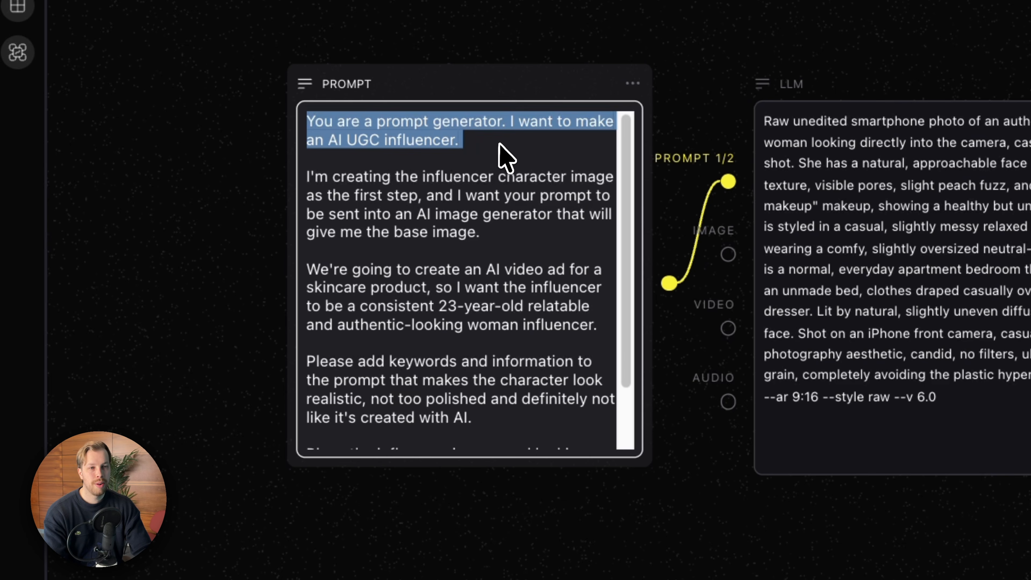
scroll(502, 203, down, 1)
double_click(438, 153)
scroll(472, 222, down, 1)
click(493, 237)
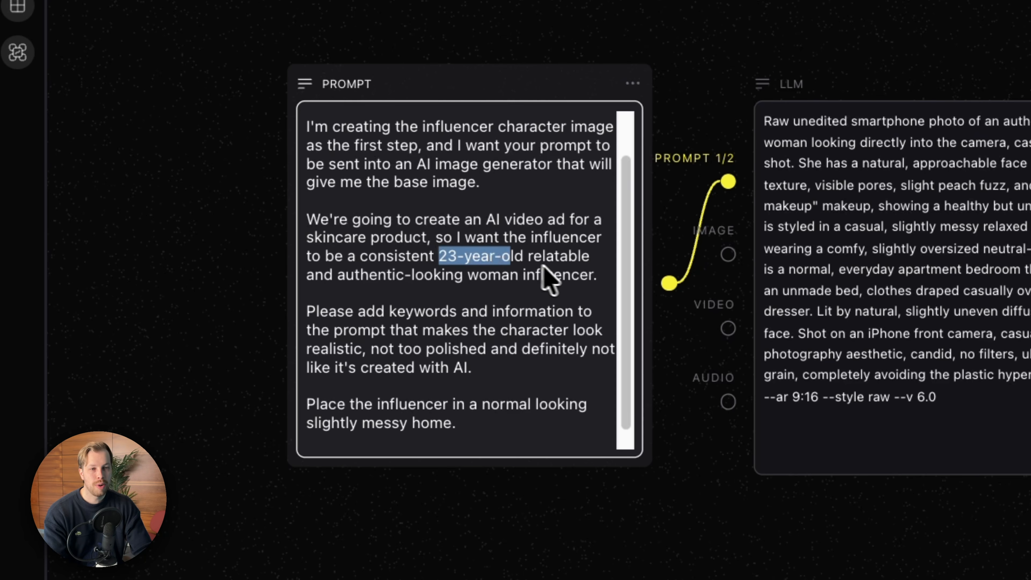
scroll(536, 292, down, 1)
scroll(536, 292, up, 3)
scroll(534, 285, down, 3)
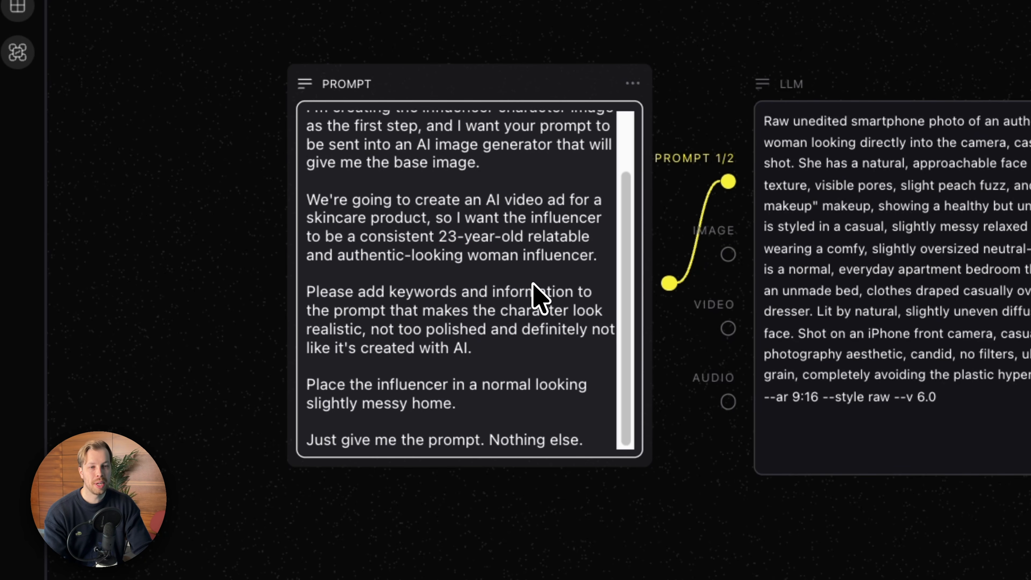
triple_click(396, 323)
triple_click(394, 302)
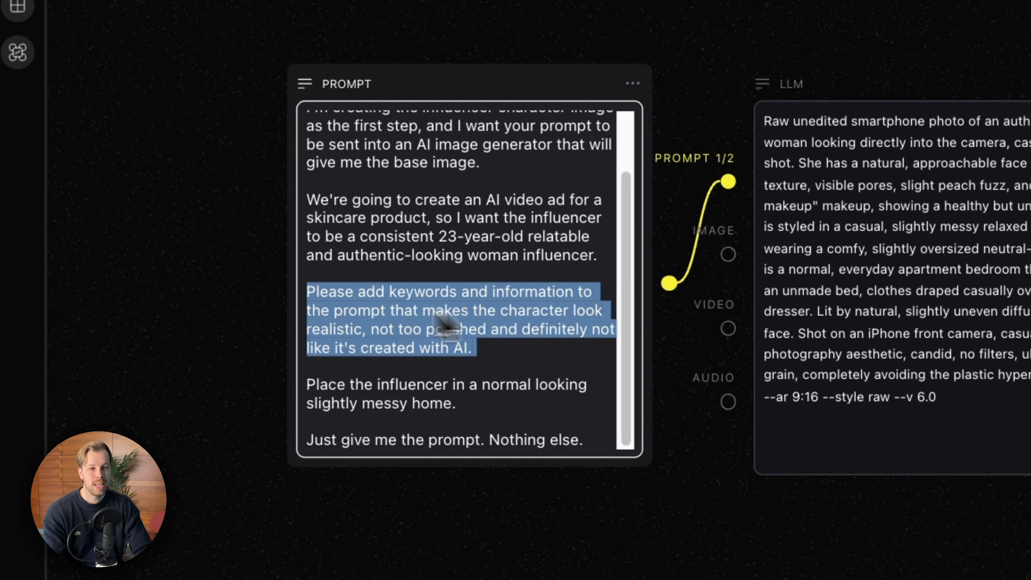
click(503, 387)
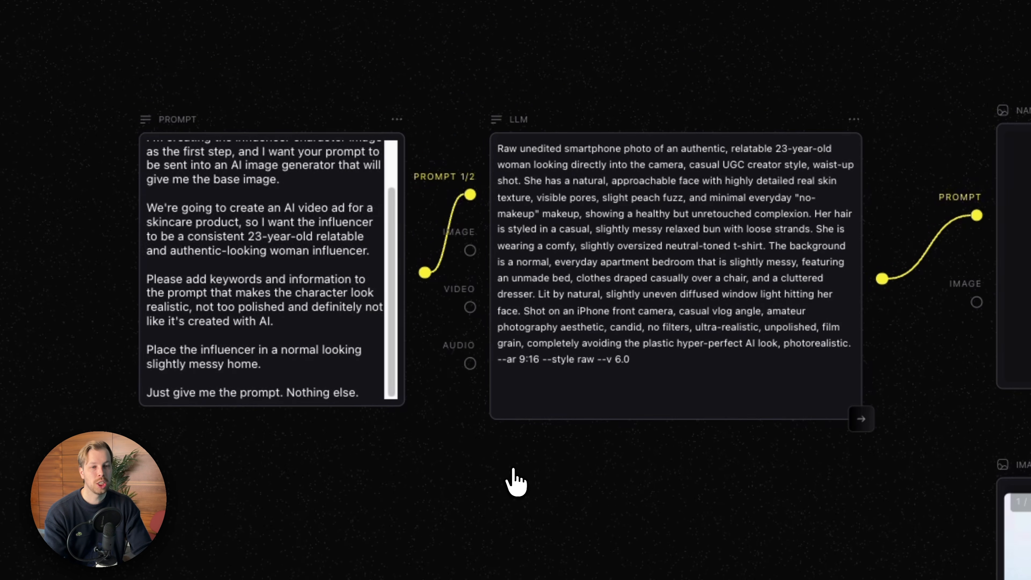
- Align the influencer Prompt and LLM nodes level with the top of the Nano Banana 2 node
drag(311, 238, 289, 237)
drag(315, 105, 288, 93)
drag(544, 117, 548, 109)
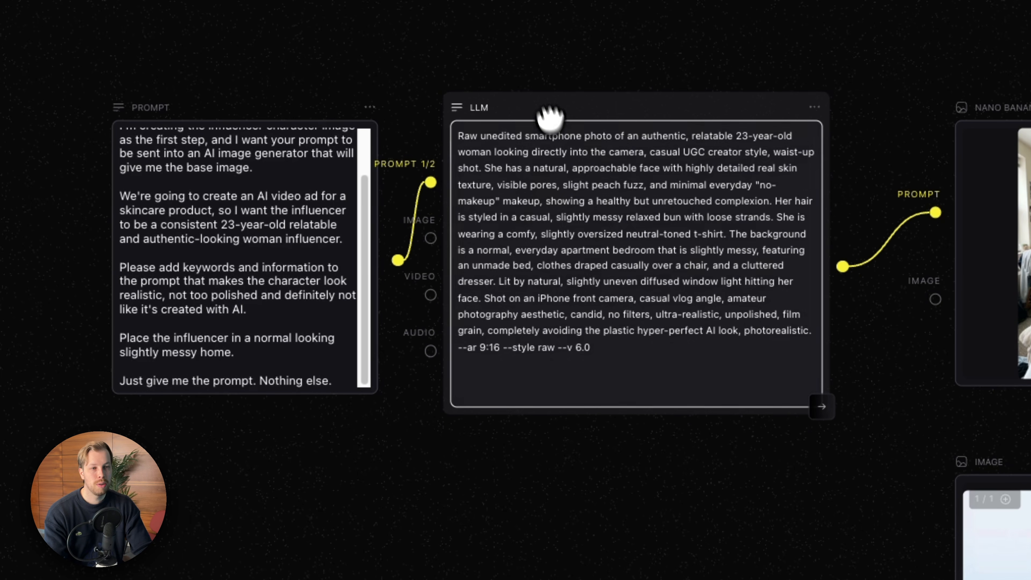
- Examine the complete image prompt text generated in the LLM node that feeds Nano Banana 2
key(super+a)
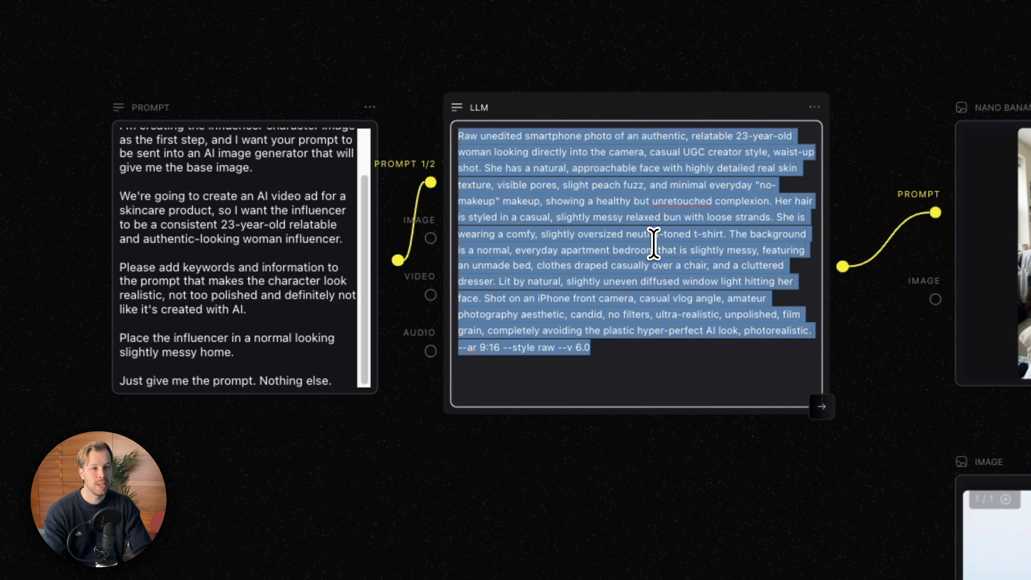
click(666, 396)
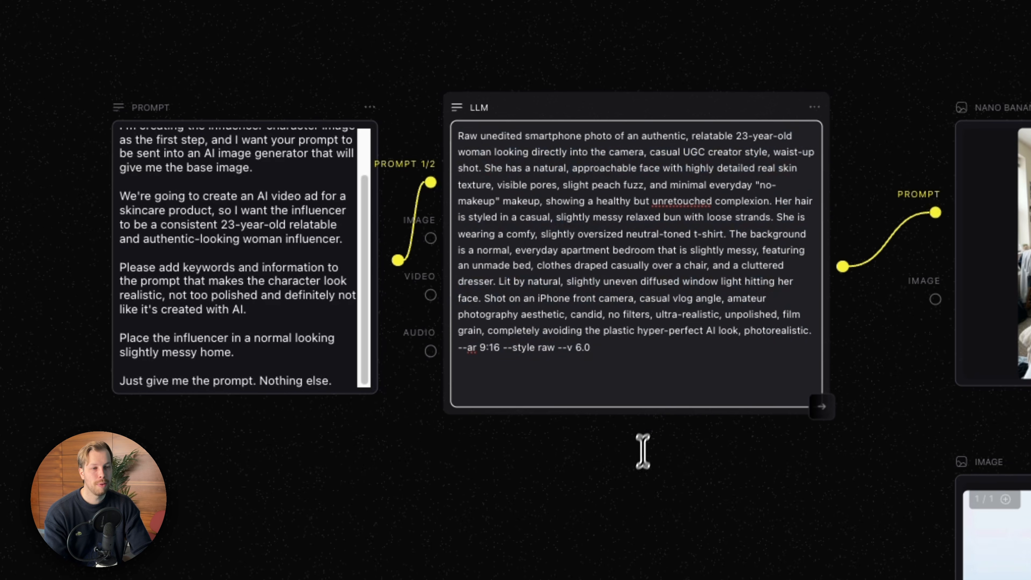
click(640, 479)
scroll(623, 397, up, 4)
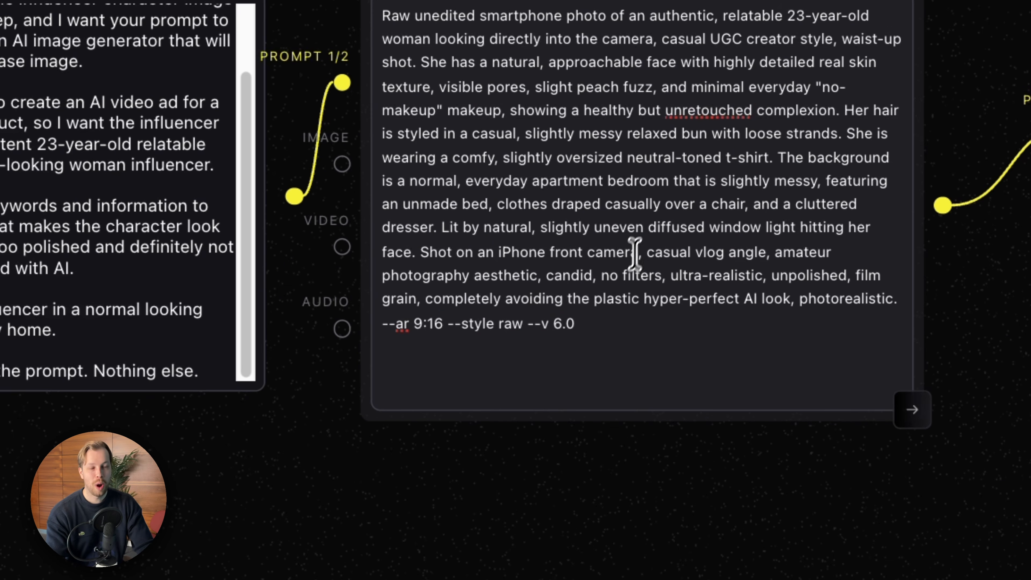
key(ctrl+a)
click(675, 220)
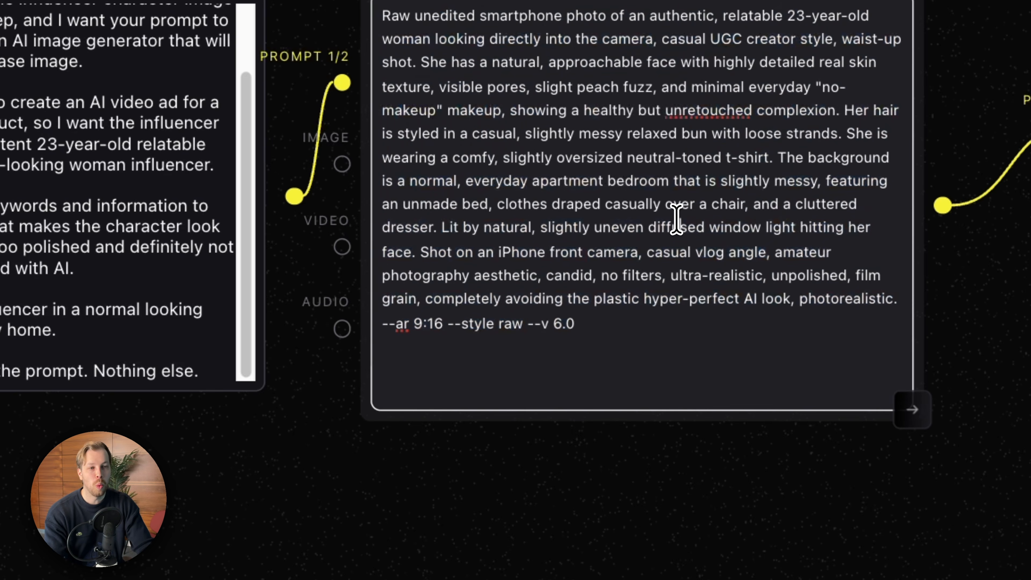
click(693, 432)
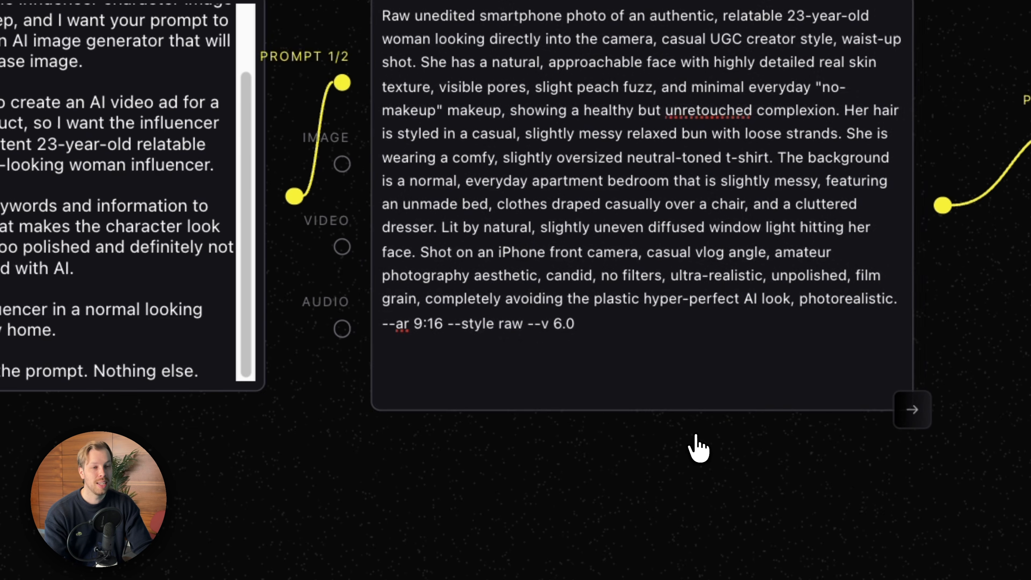
- Move the LLM and Nano Banana 2 nodes closer together and inspect the generated influencer image up close
scroll(693, 434, right, 4)
scroll(692, 435, down, 4)
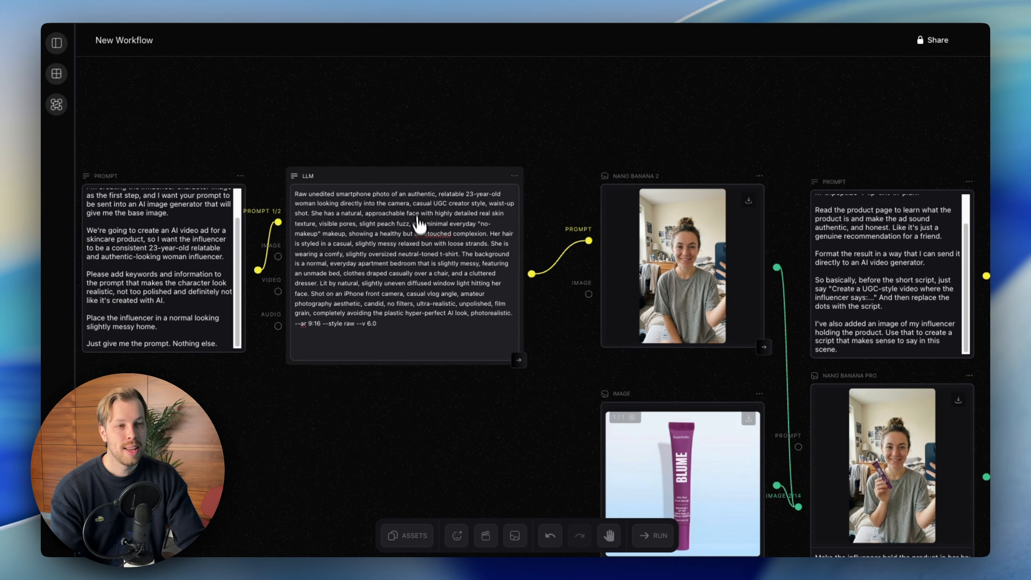
mouse_move(409, 175)
mouse_down()
mouse_move(414, 151)
mouse_move(421, 175)
mouse_up()
scroll(568, 244, right, 3)
drag(638, 223, 595, 217)
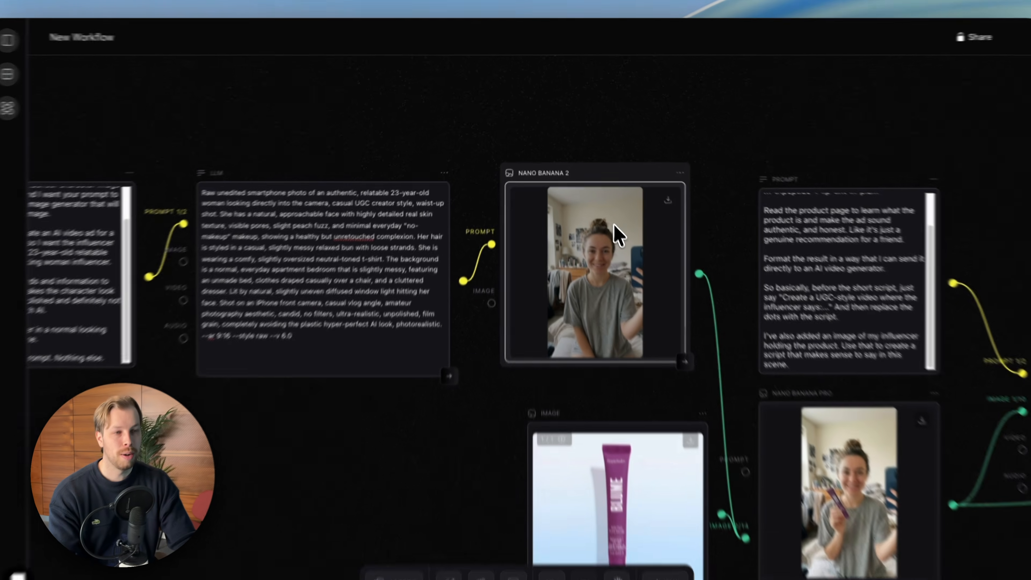
scroll(666, 284, up, 5)
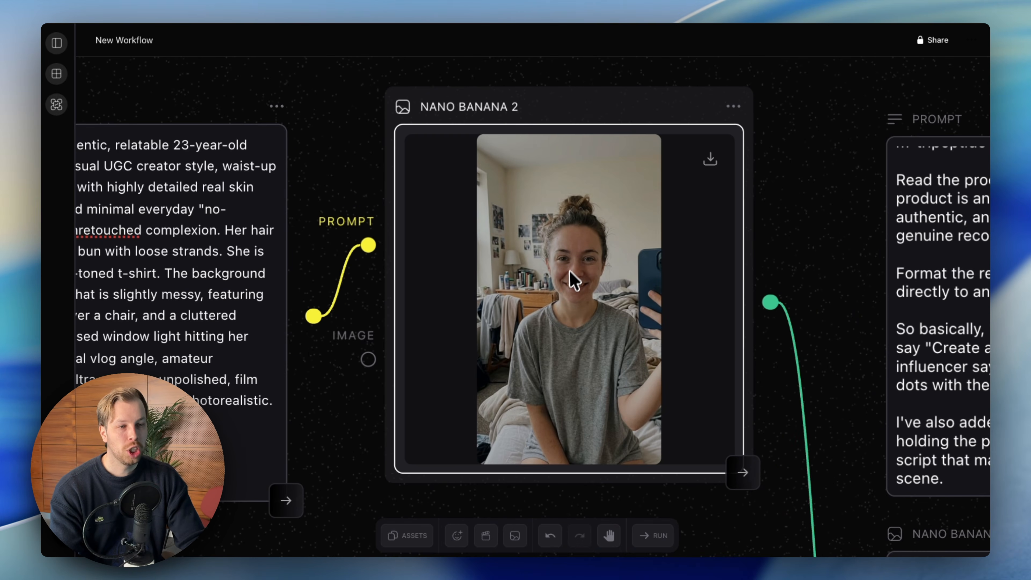
scroll(567, 301, down, 1)
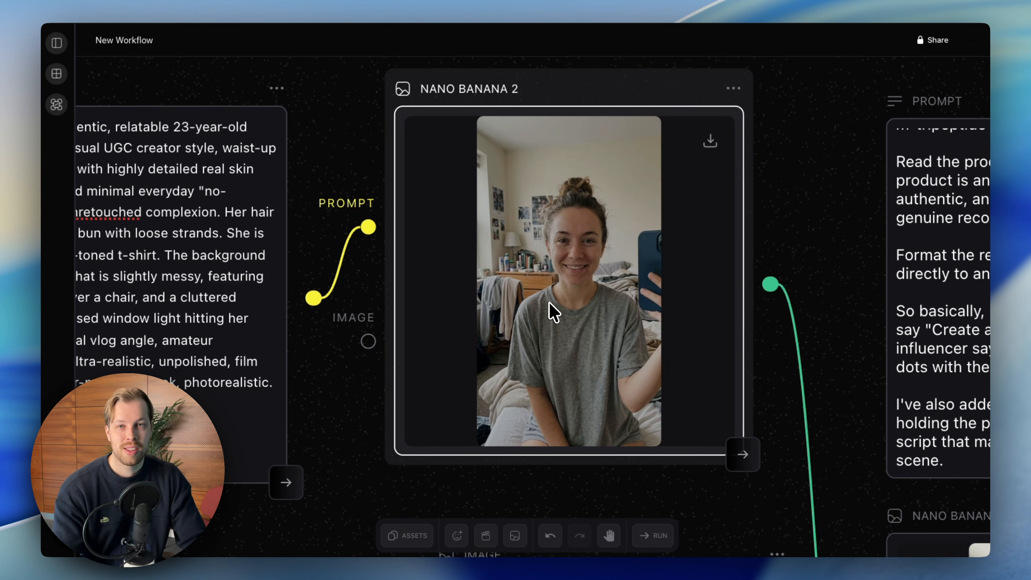
scroll(552, 310, down, 8)
scroll(547, 303, down, 5)
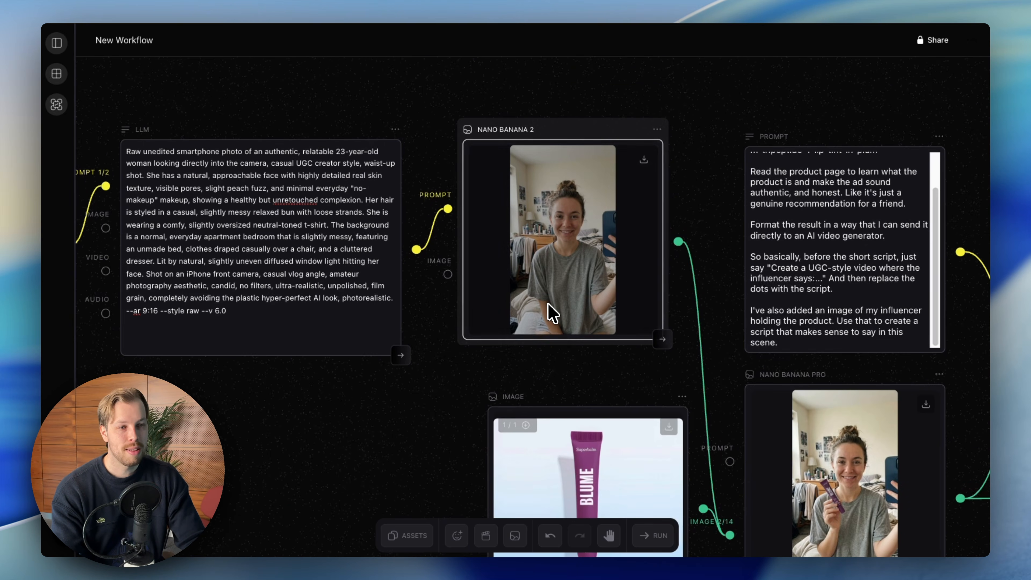
- Align the product Image node directly beneath Nano Banana 2 and adjust the Nano Banana Pro node's position below the script Prompt node
scroll(547, 303, down, 3)
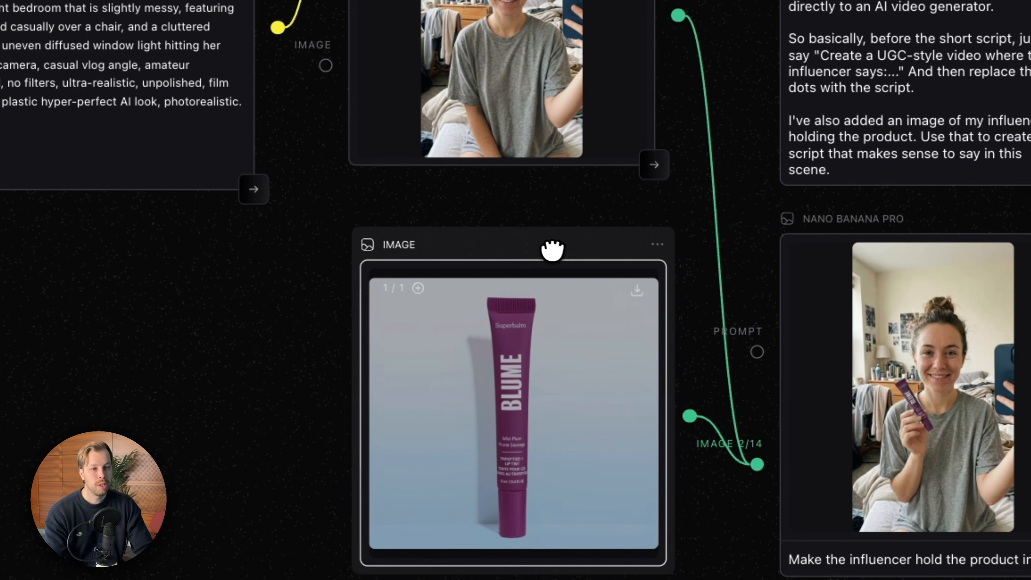
drag(546, 238, 546, 237)
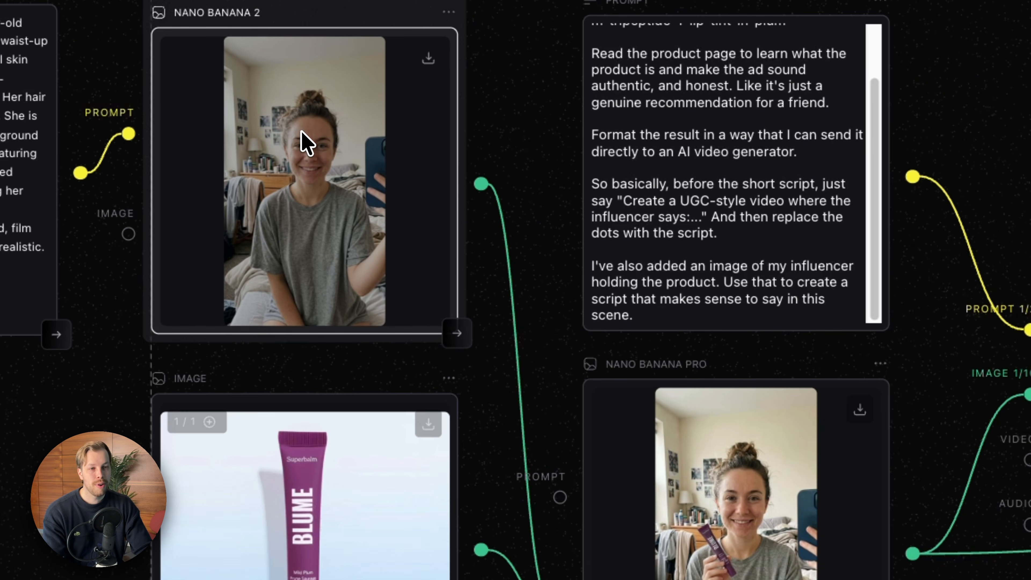
click(339, 411)
scroll(672, 402, down, 1)
drag(723, 324, 730, 328)
scroll(730, 333, down, 1)
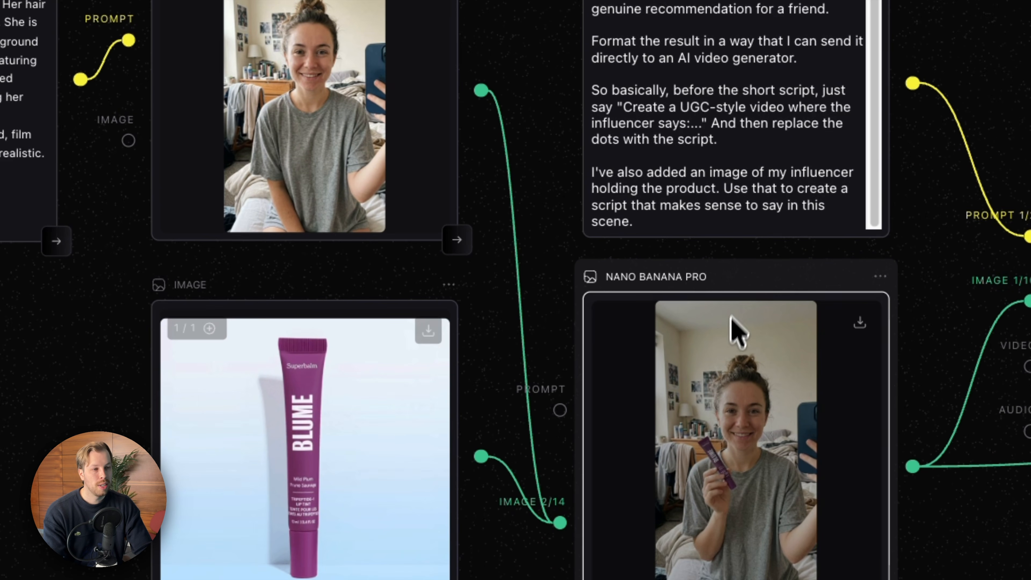
drag(737, 276, 736, 272)
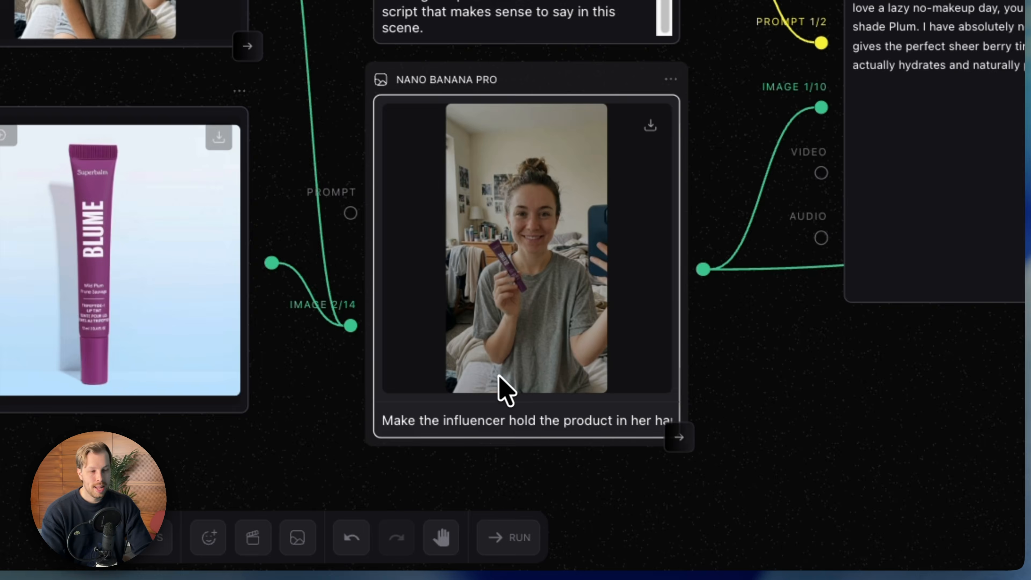
- Read the full instruction in the Nano Banana Pro node about the influencer holding the product in her hand
scroll(493, 380, down, 2)
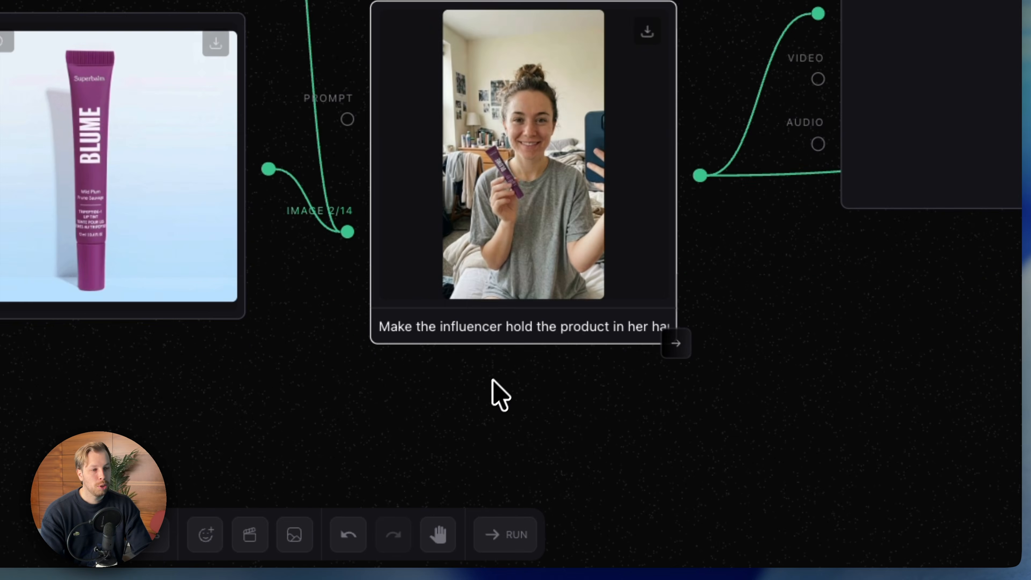
scroll(515, 340, up, 1)
scroll(515, 337, up, 2)
triple_click(511, 318)
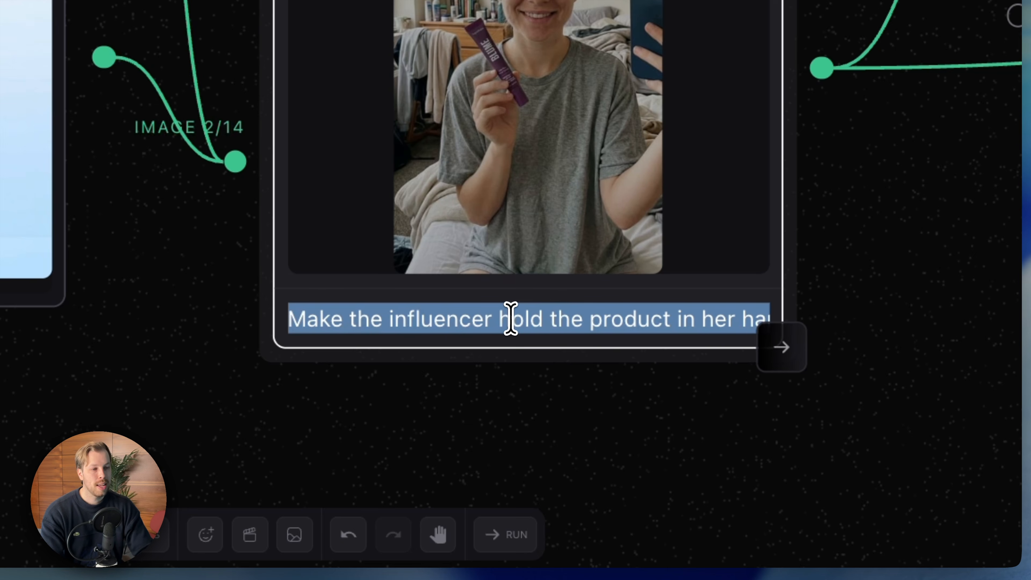
key(Right)
scroll(489, 70, up, 1)
scroll(515, 130, down, 1)
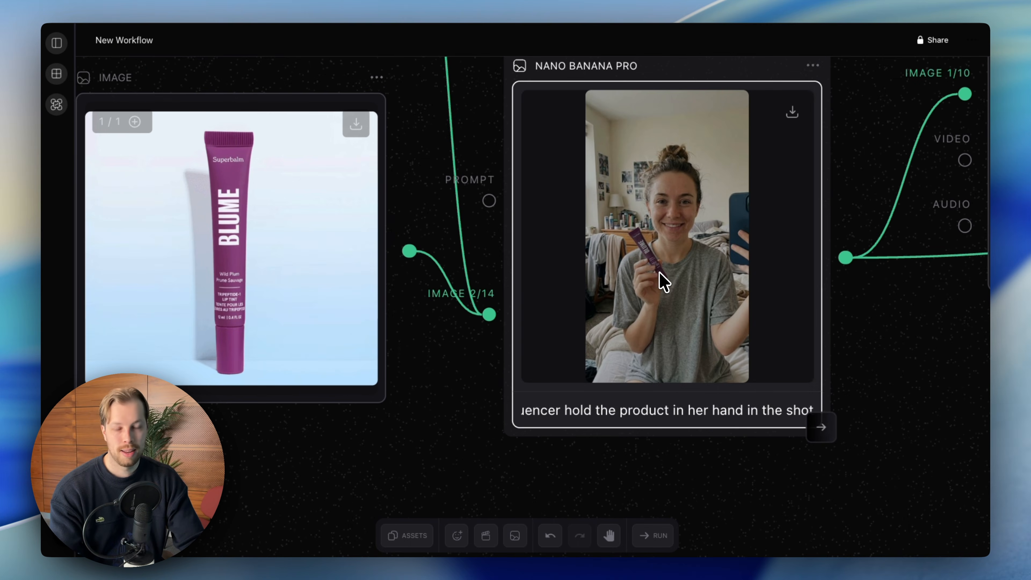
- Compare the Nano Banana Pro product-holding image with its two inputs, the product photo and the base influencer image
scroll(659, 271, right, 3)
scroll(658, 271, up, 2)
scroll(645, 362, right, 2)
scroll(640, 354, up, 2)
scroll(582, 286, up, 1)
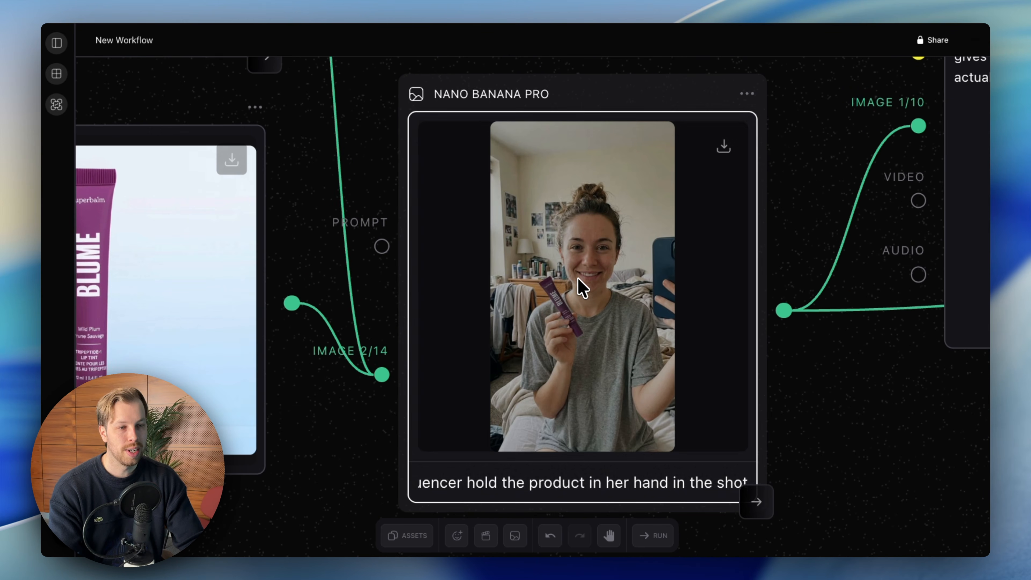
scroll(582, 281, left, 10)
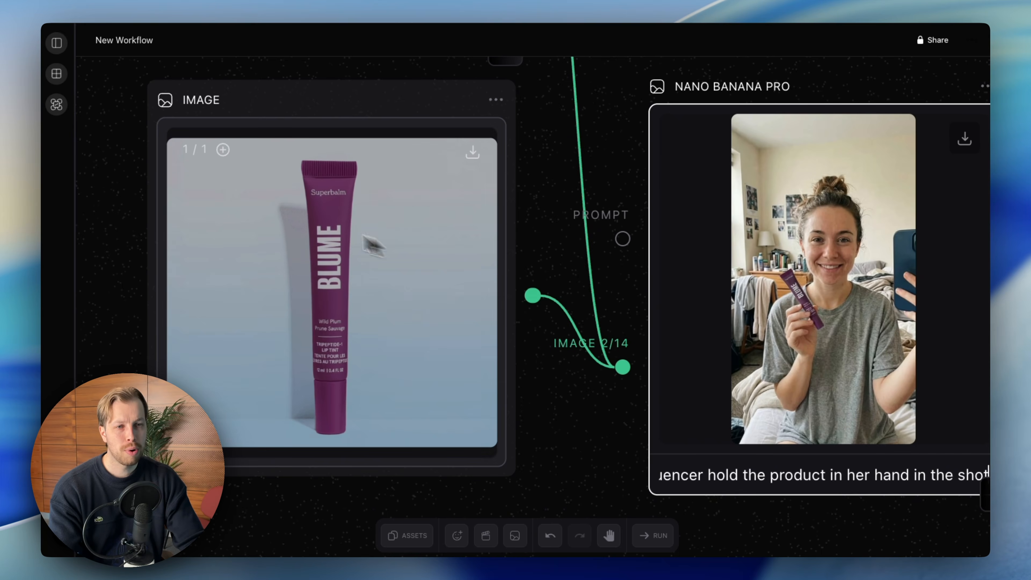
scroll(333, 272, right, 2)
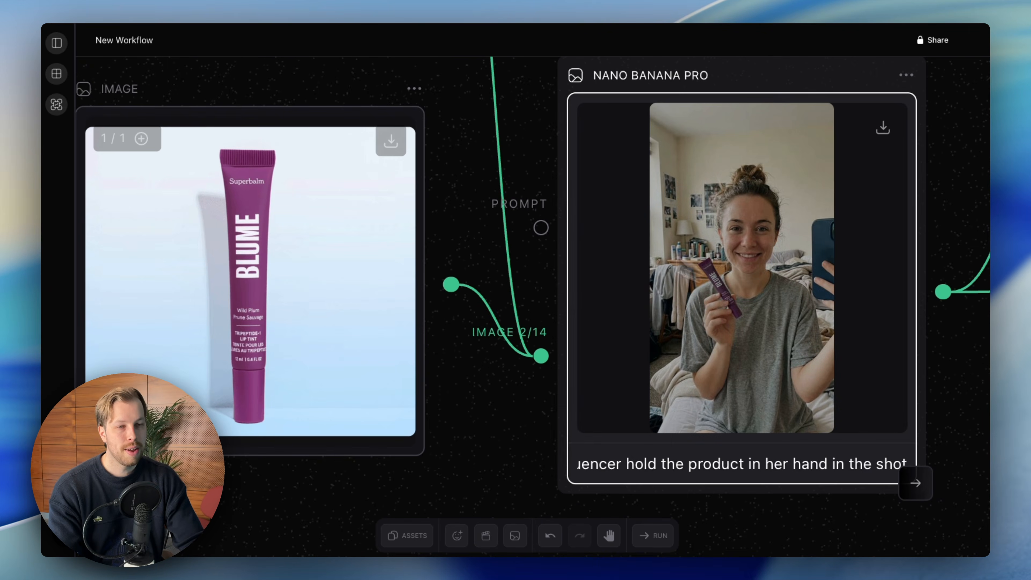
scroll(416, 203, up, 5)
scroll(413, 202, up, 5)
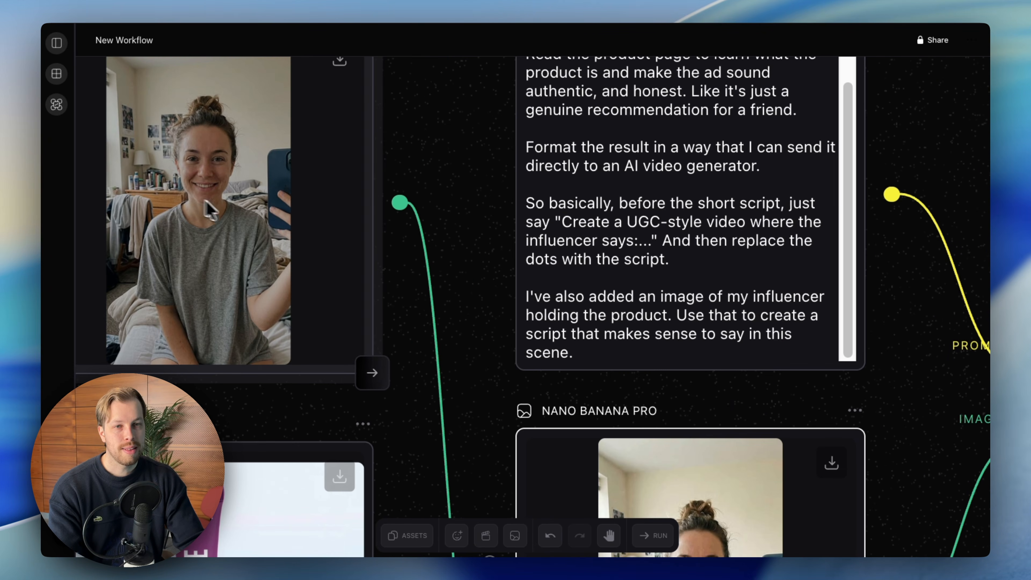
scroll(525, 288, down, 10)
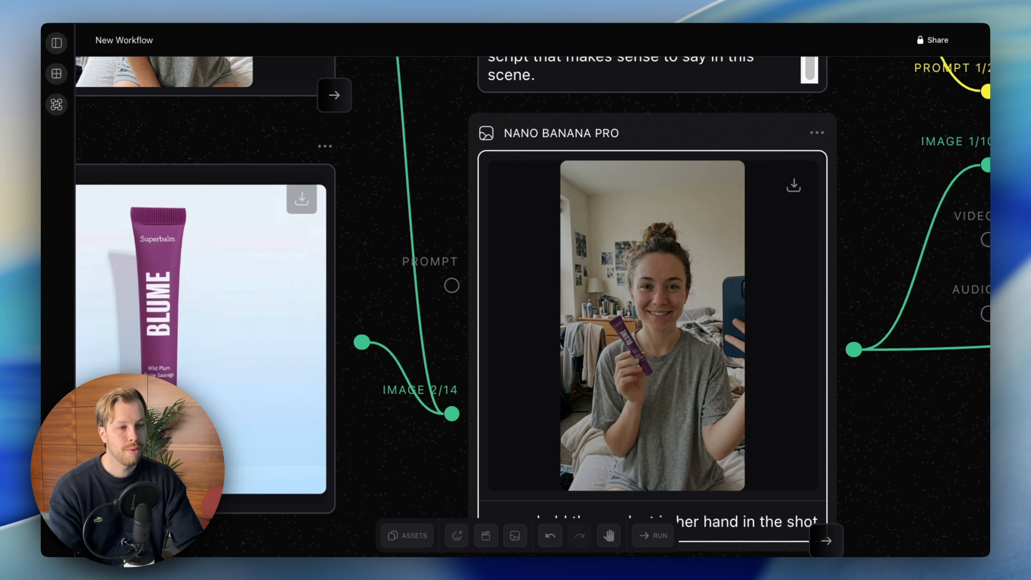
scroll(598, 320, down, 1)
scroll(682, 301, down, 2)
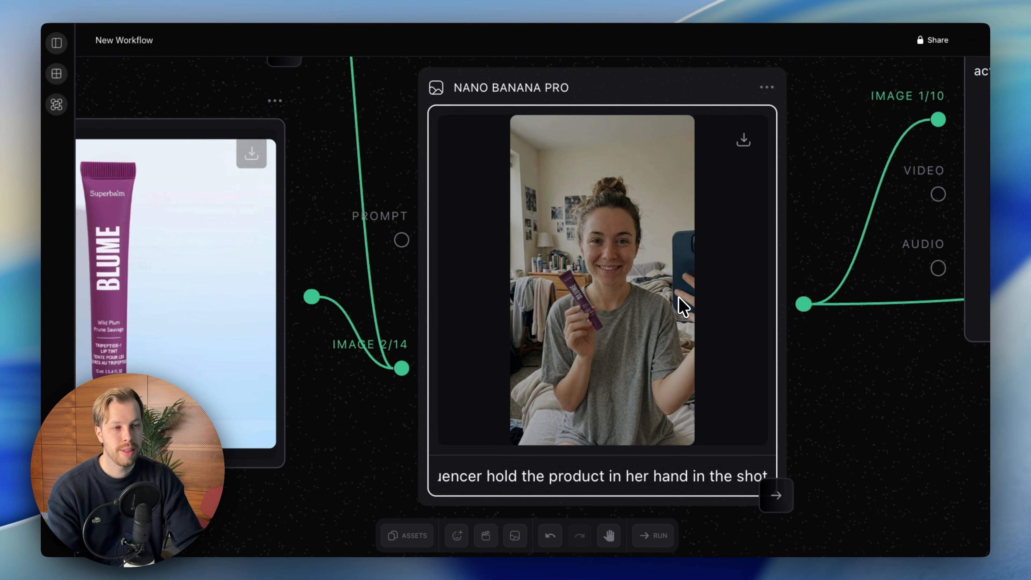
- Read the full script Prompt, covering the product link, authentic tone, video-generator formatting, opening line and the added influencer image
scroll(682, 303, down, 3)
scroll(681, 303, down, 3)
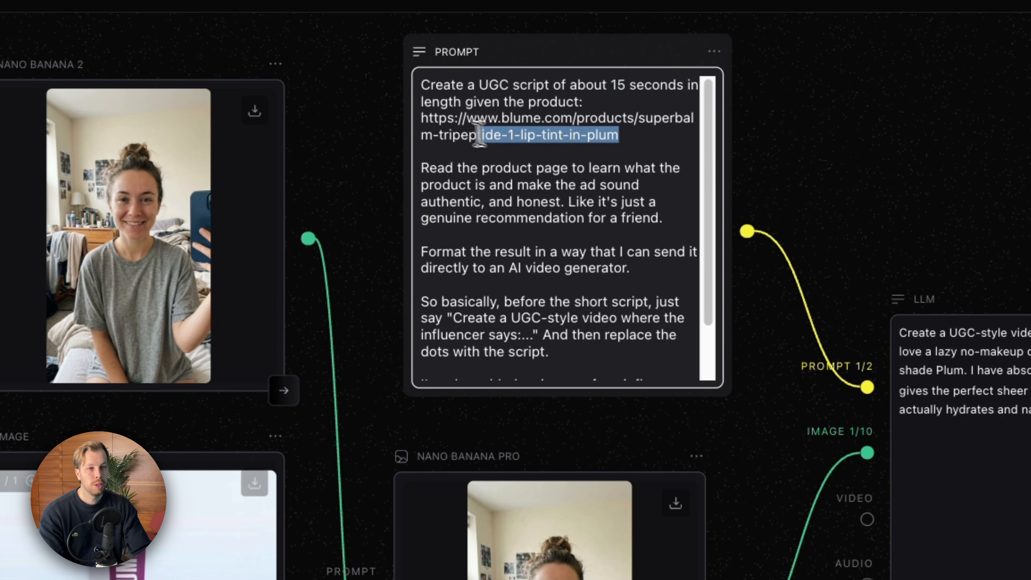
drag(493, 136, 406, 122)
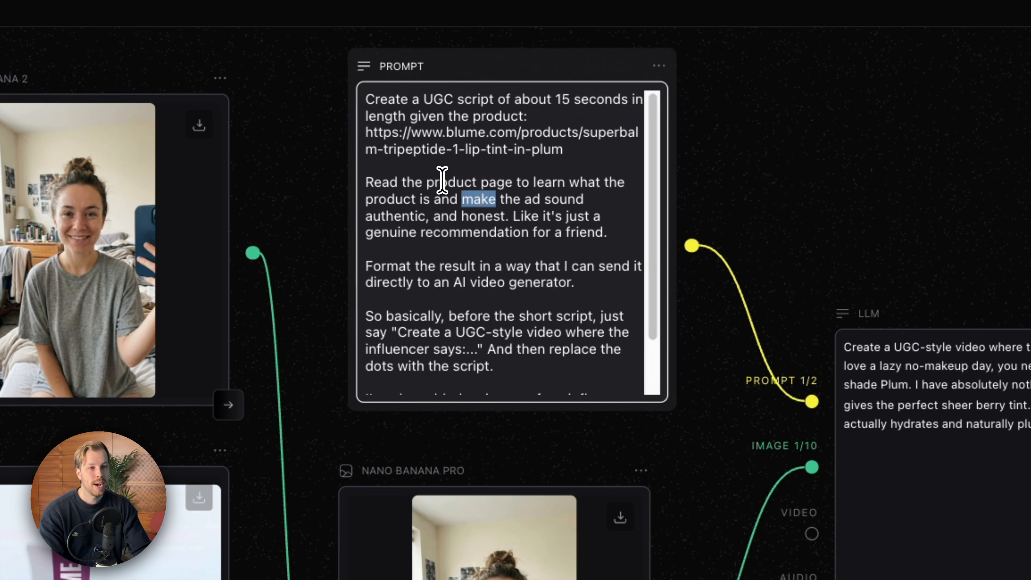
triple_click(445, 189)
scroll(526, 243, down, 2)
triple_click(491, 224)
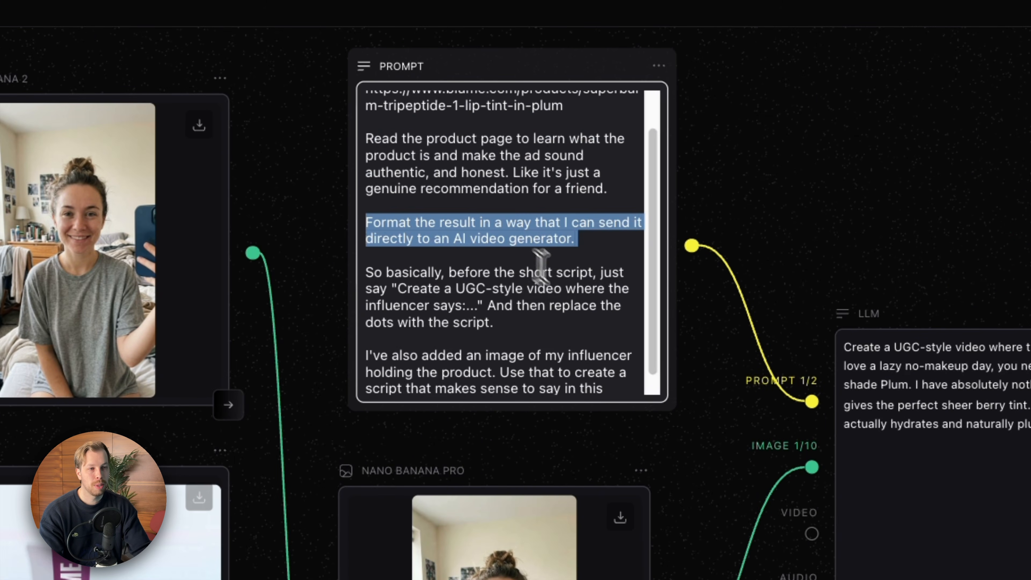
scroll(568, 309, down, 1)
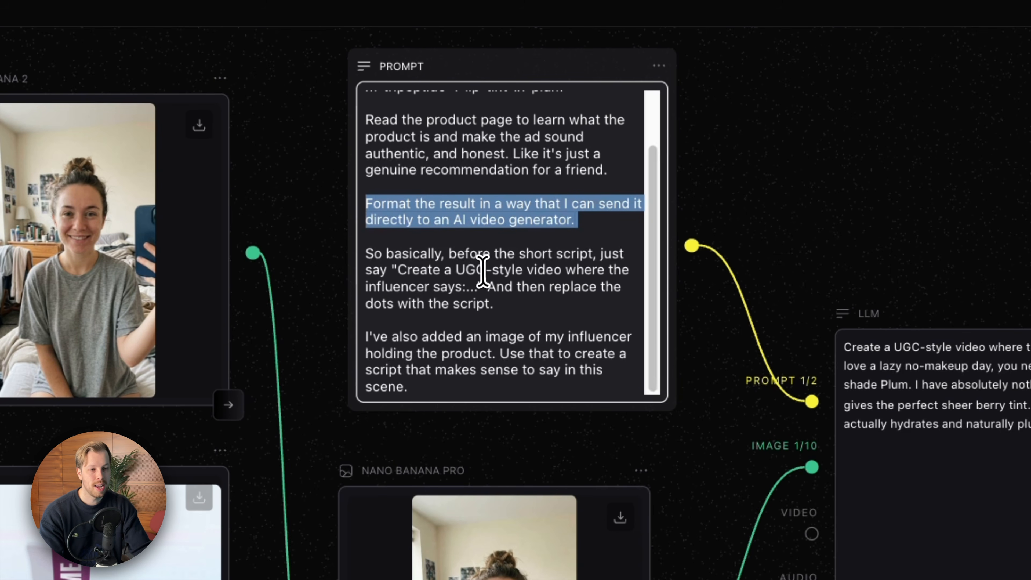
click(487, 297)
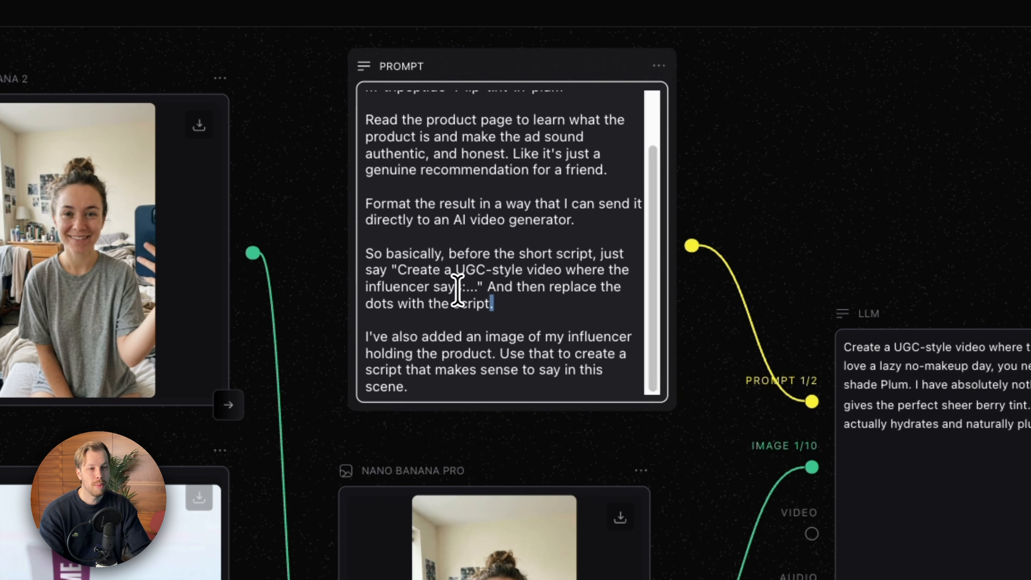
drag(476, 289, 427, 280)
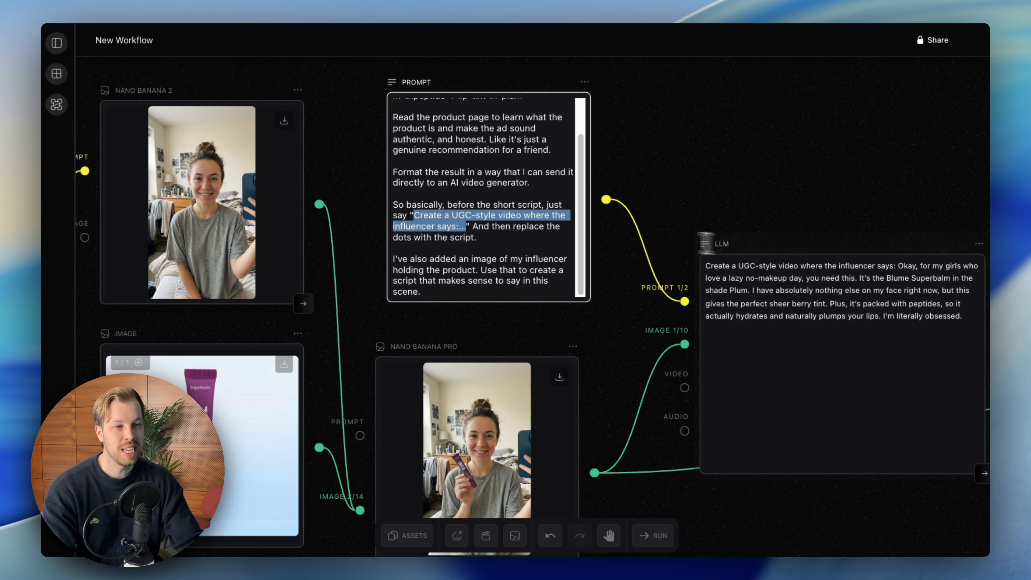
triple_click(456, 258)
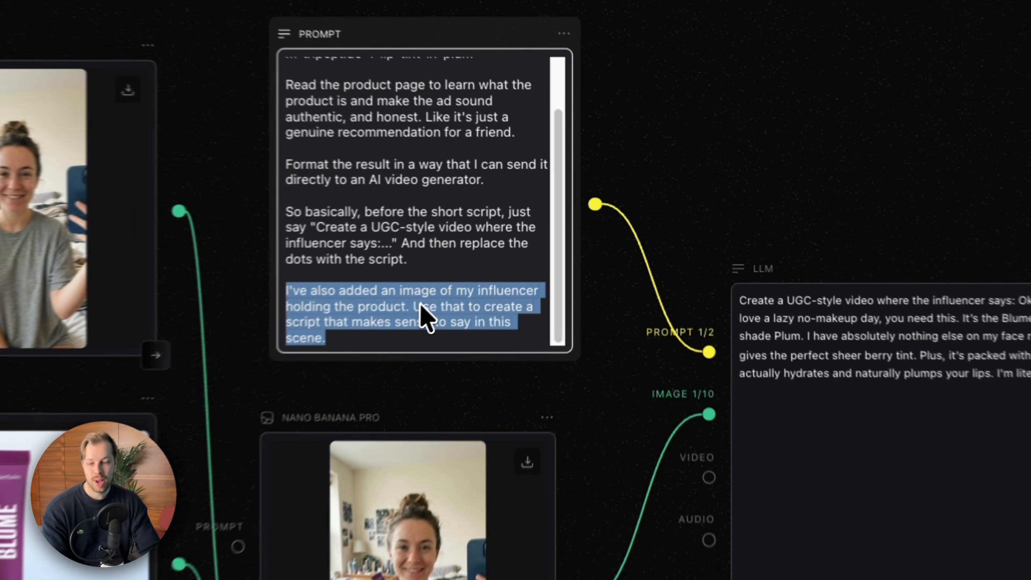
click(622, 408)
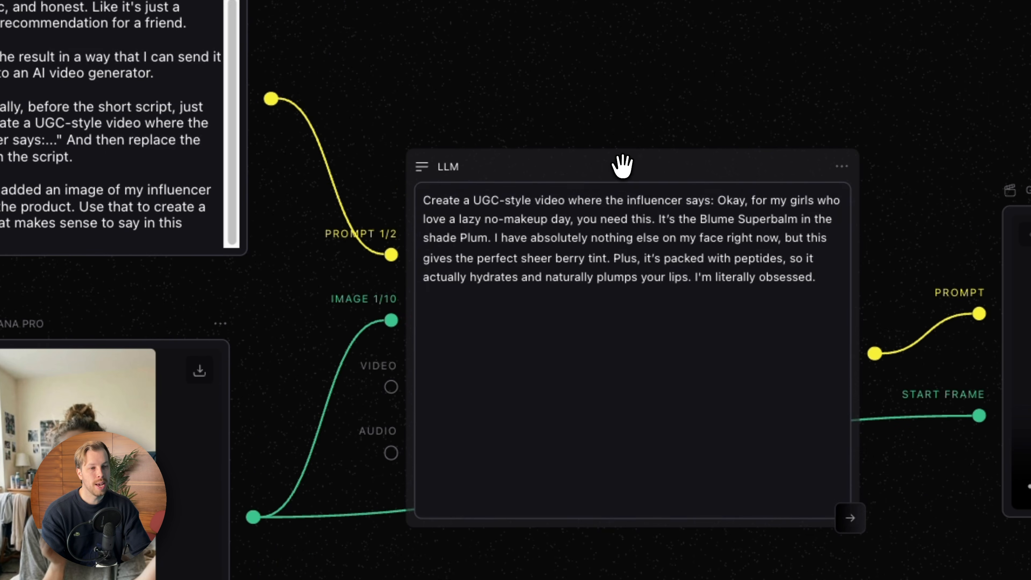
- Reposition the script Prompt, Nano Banana Pro and LLM nodes so the LLM lines up beside the Prompt
drag(621, 164, 693, 75)
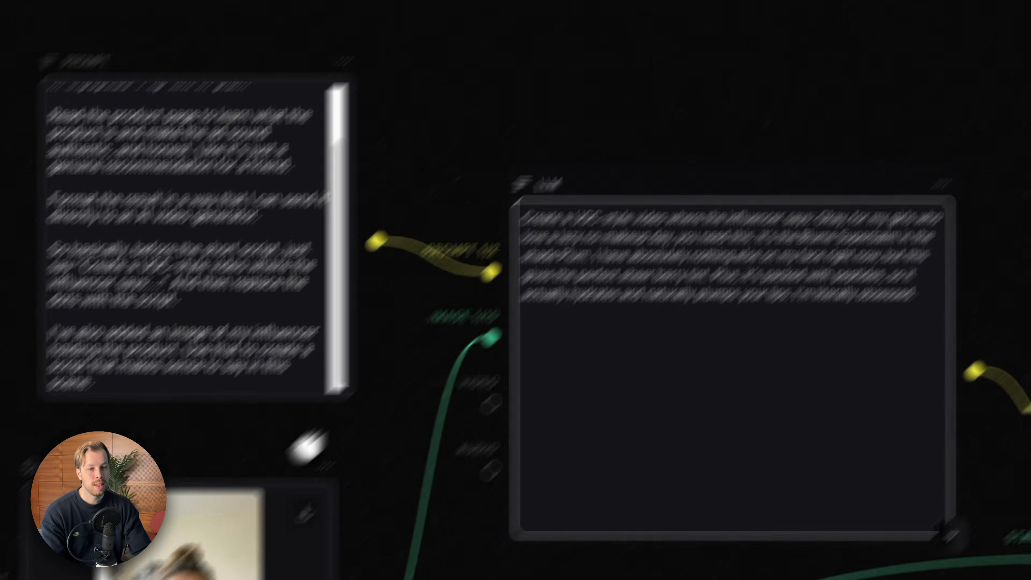
drag(159, 469, 164, 447)
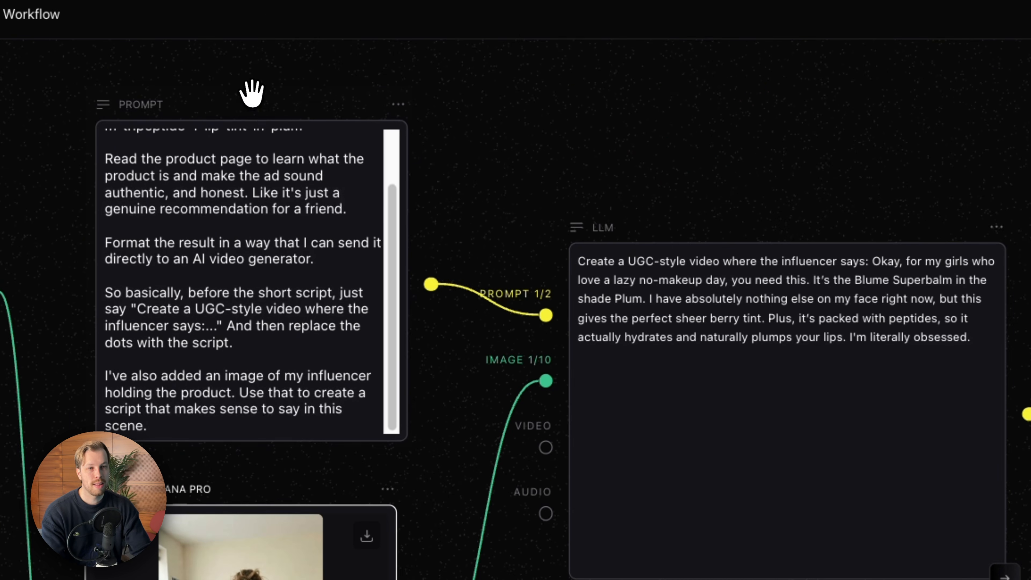
drag(252, 94, 252, 83)
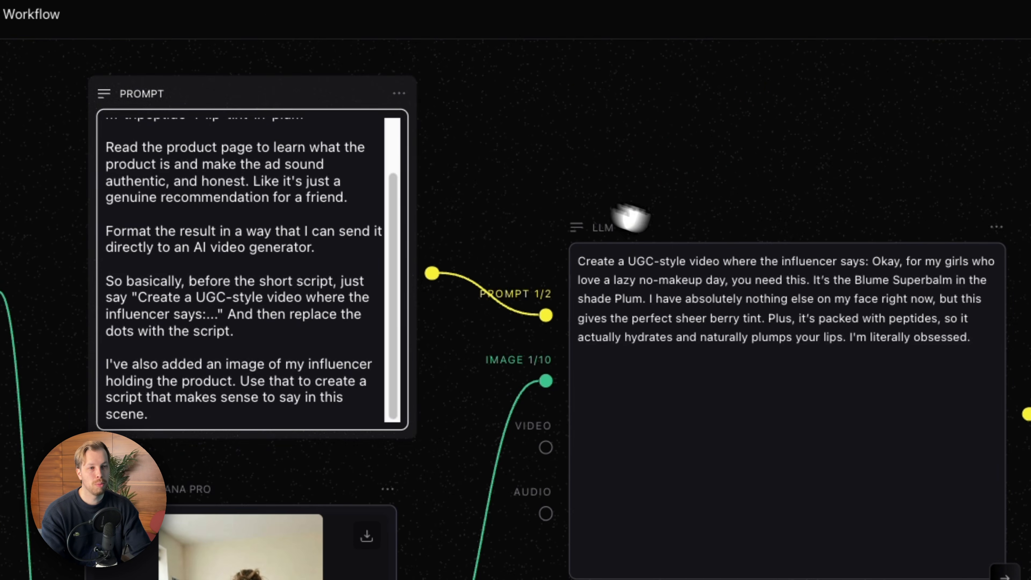
drag(676, 226, 639, 184)
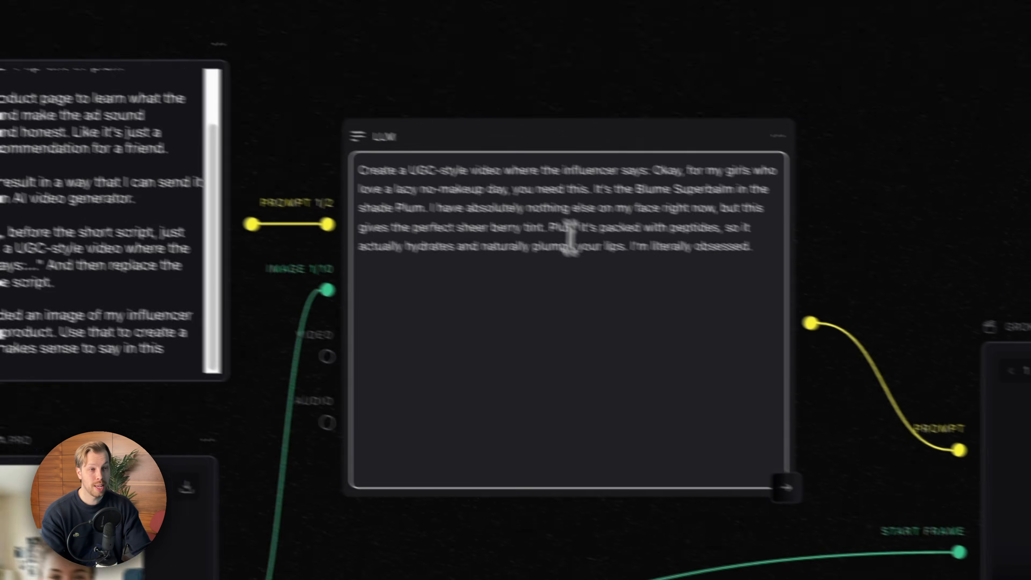
- Read the generated UGC script in the LLM node, from the opening instruction to its last sentence
key(ctrl+a)
click(642, 227)
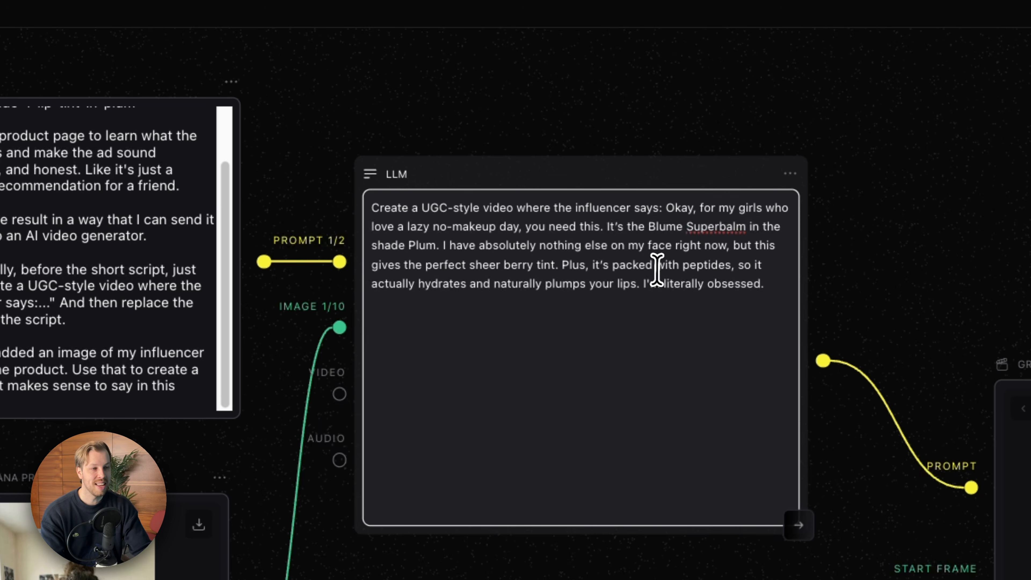
key(ctrl+a)
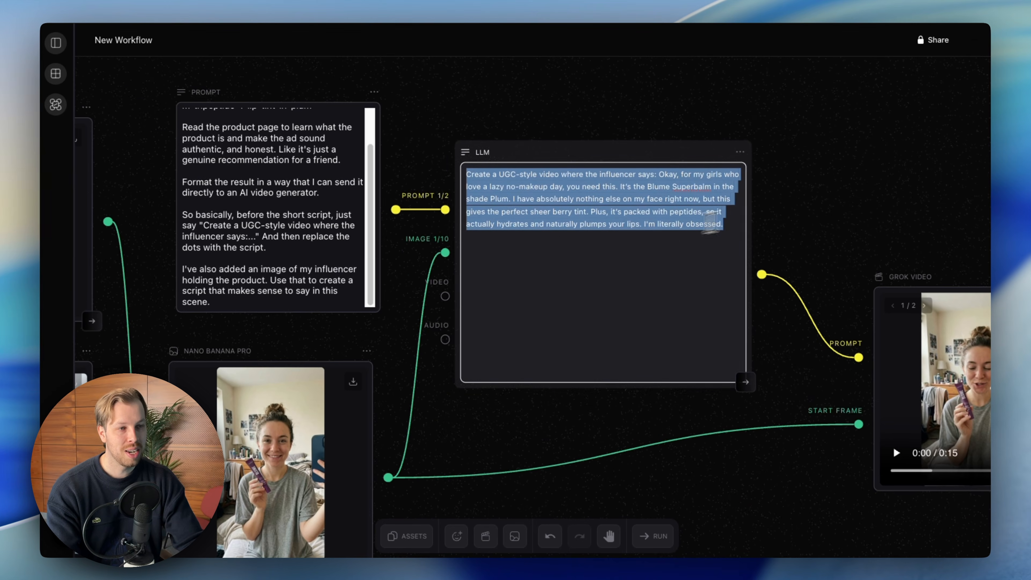
click(588, 172)
- Move the Grok Video node closer to the LLM node and shift Nano Banana Pro further towards them
mouse_move(607, 151)
mouse_down()
mouse_move(586, 145)
mouse_move(601, 147)
mouse_up()
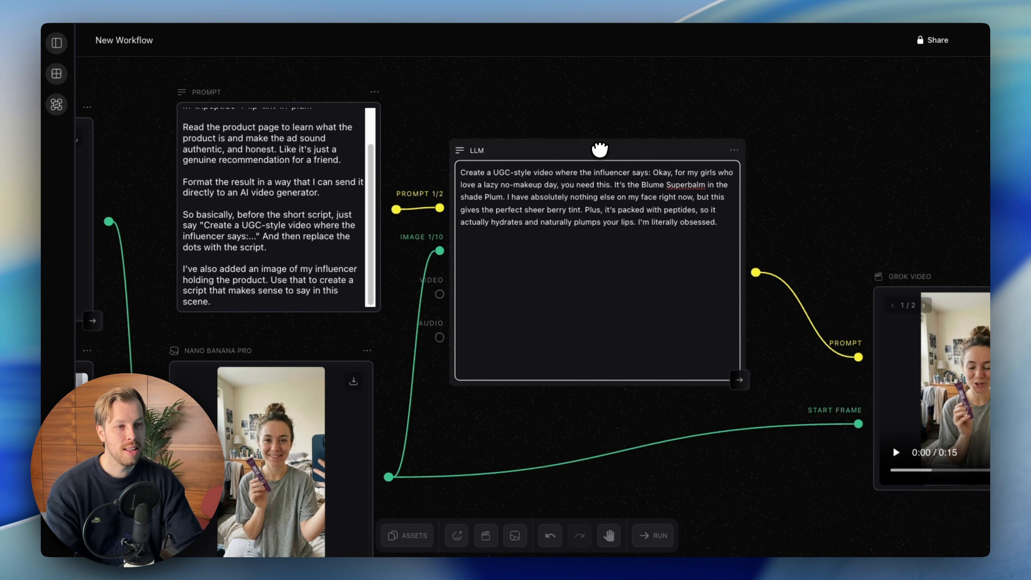
scroll(603, 157, right, 5)
drag(759, 242, 692, 216)
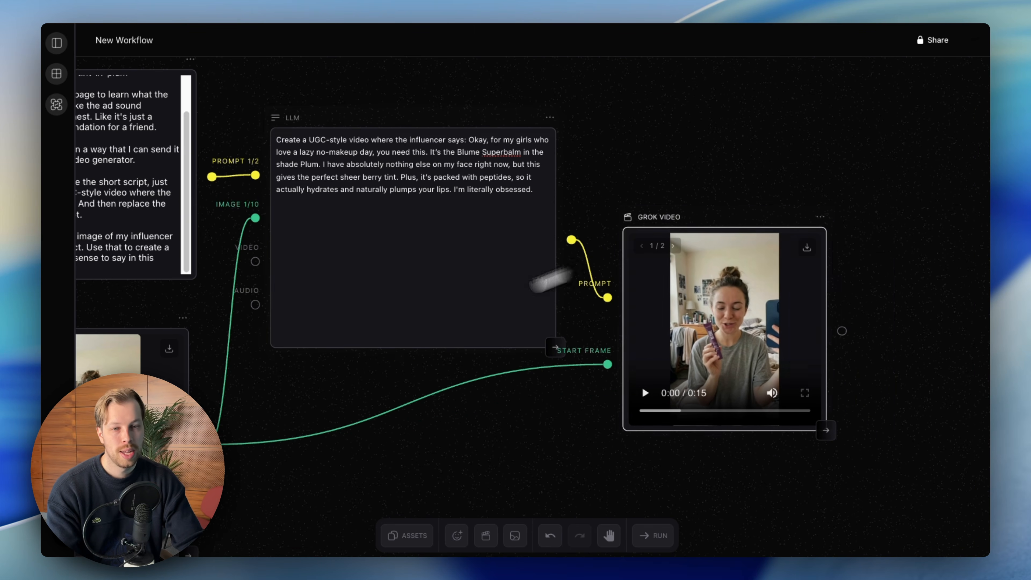
drag(120, 327, 181, 328)
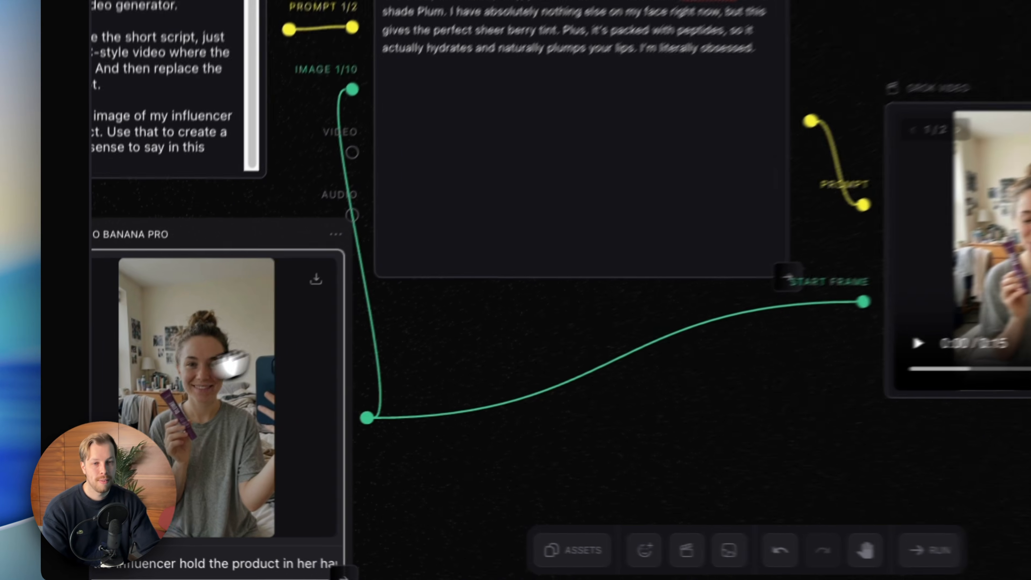
- Compare the Nano Banana Pro image with the Grok Video node that uses it as its start frame
scroll(170, 411, left, 3)
scroll(260, 356, up, 5)
scroll(324, 319, down, 6)
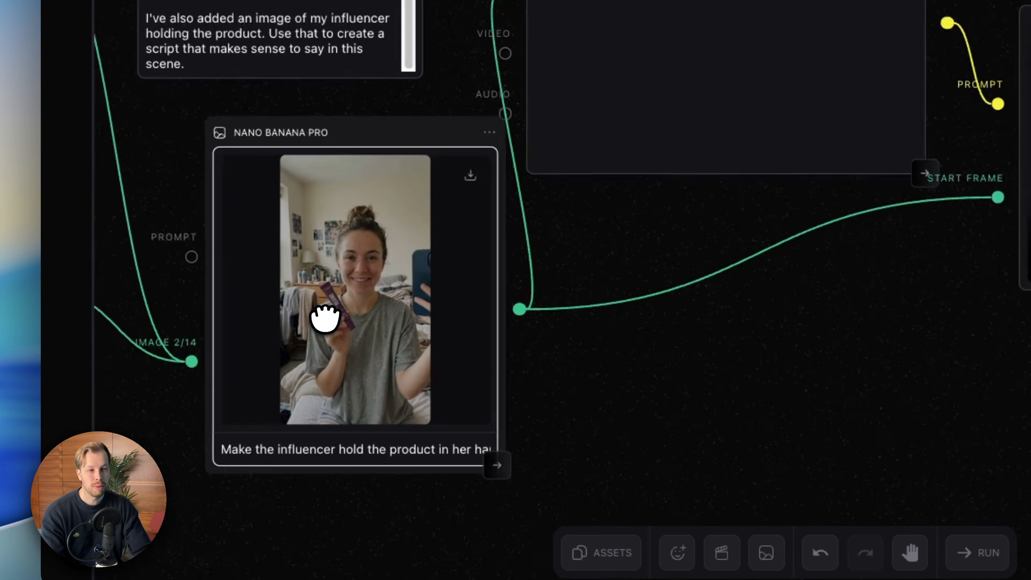
scroll(338, 317, right, 3)
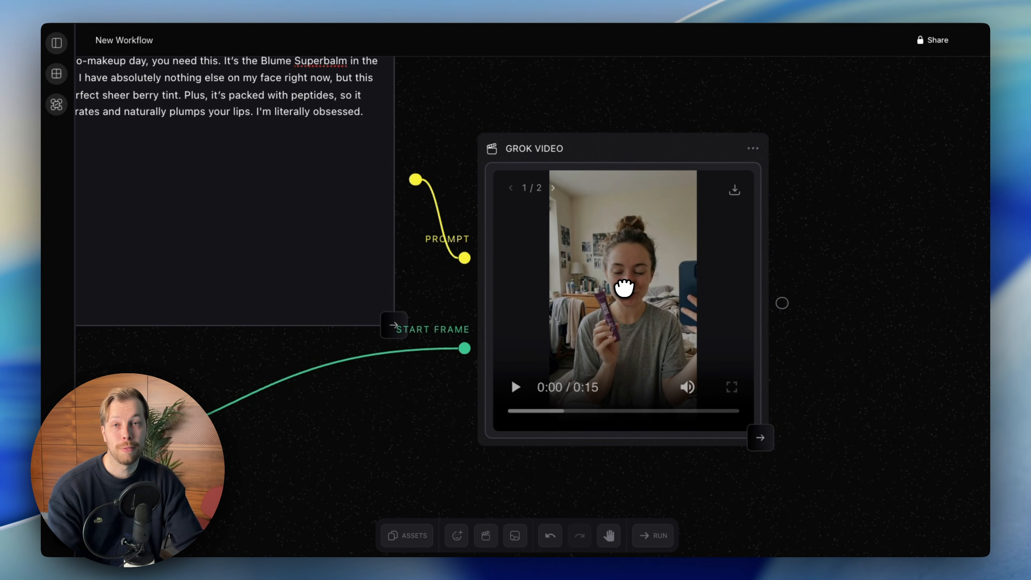
scroll(507, 306, left, 15)
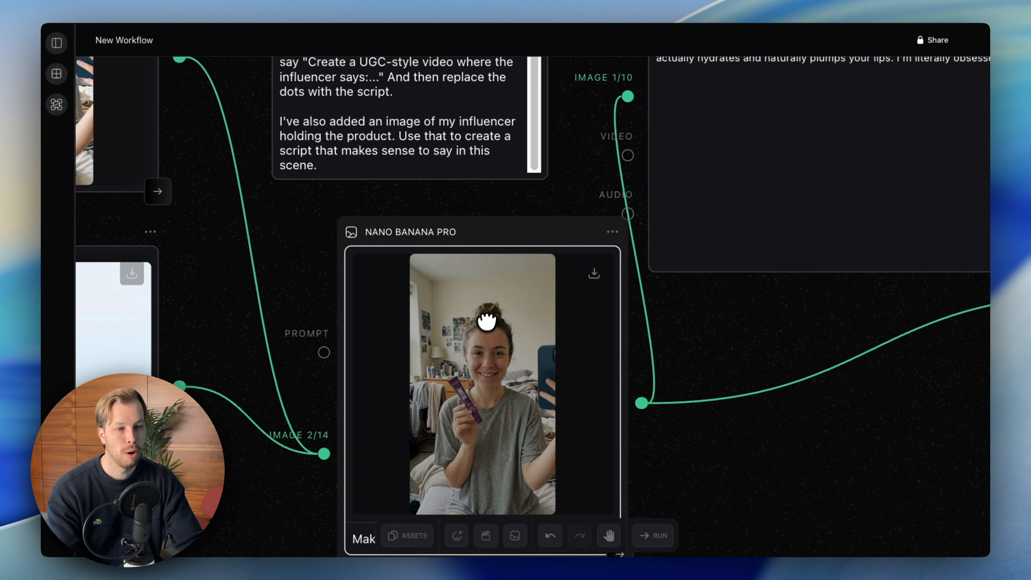
scroll(479, 384, right, 2)
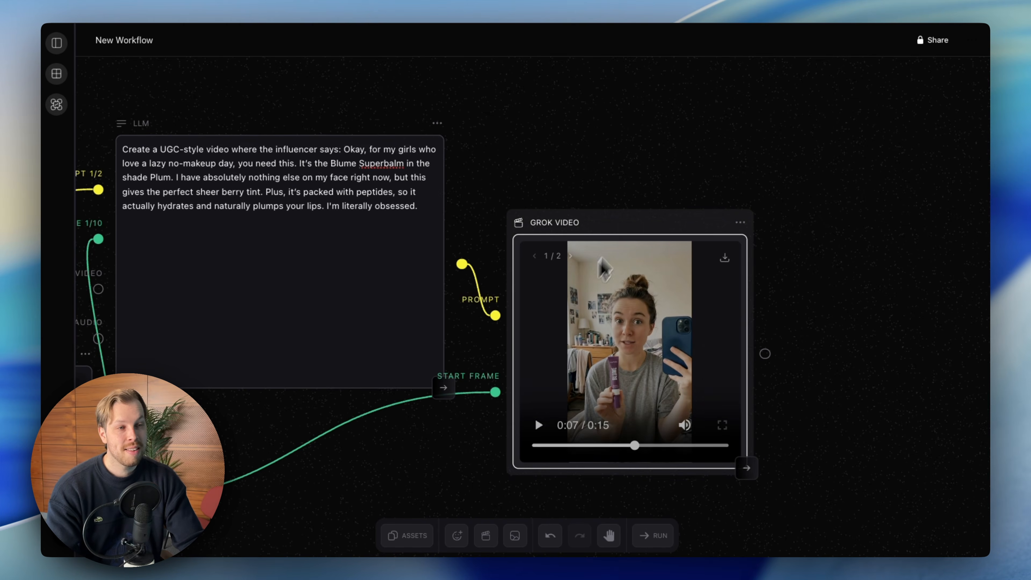
- Try a higher number of generations in the Grok Video node's settings and browse the alternative video models
click(648, 213)
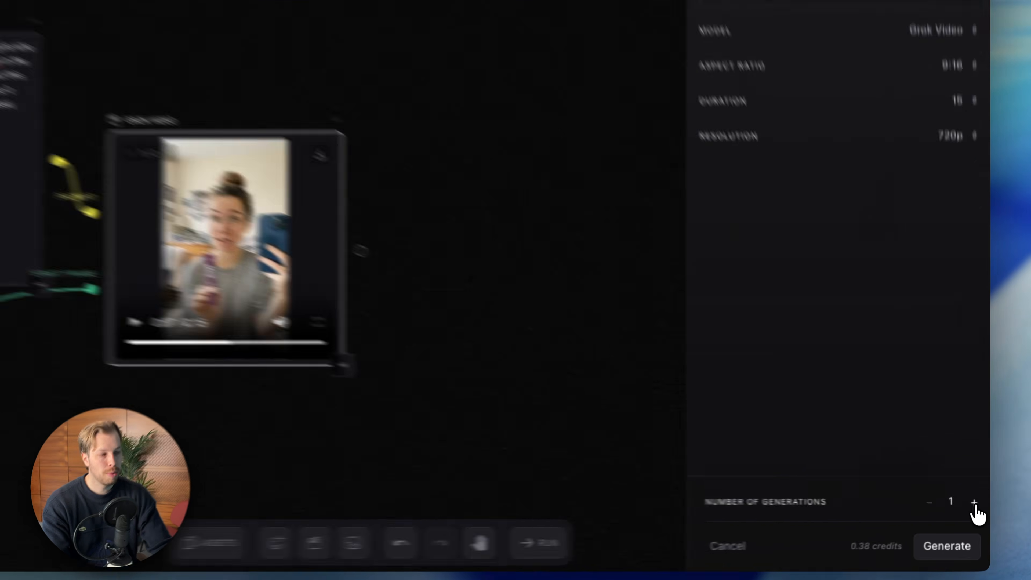
click(978, 506)
click(978, 505)
click(978, 506)
click(978, 506)
click(978, 505)
click(978, 506)
click(978, 505)
click(978, 505)
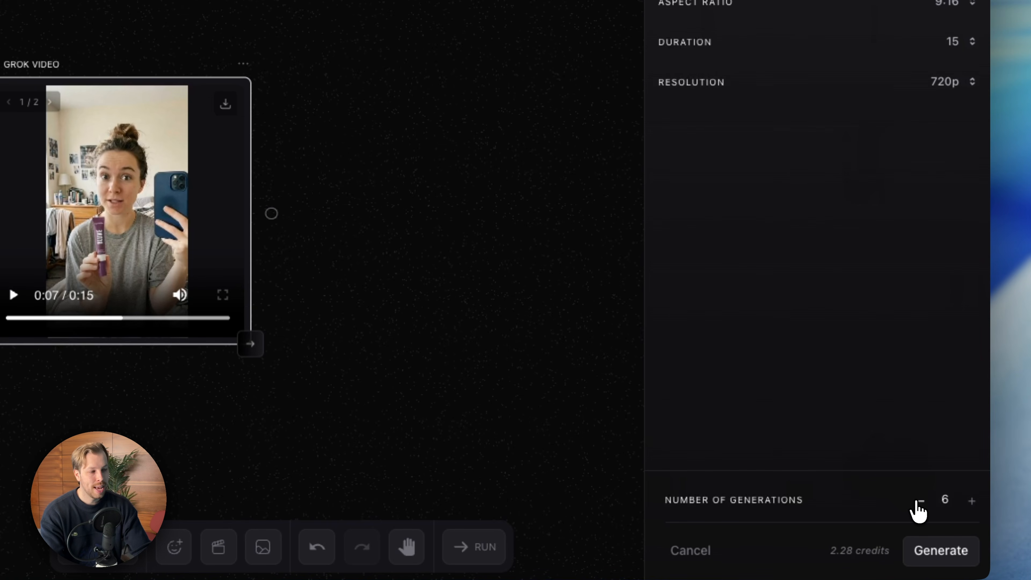
click(908, 229)
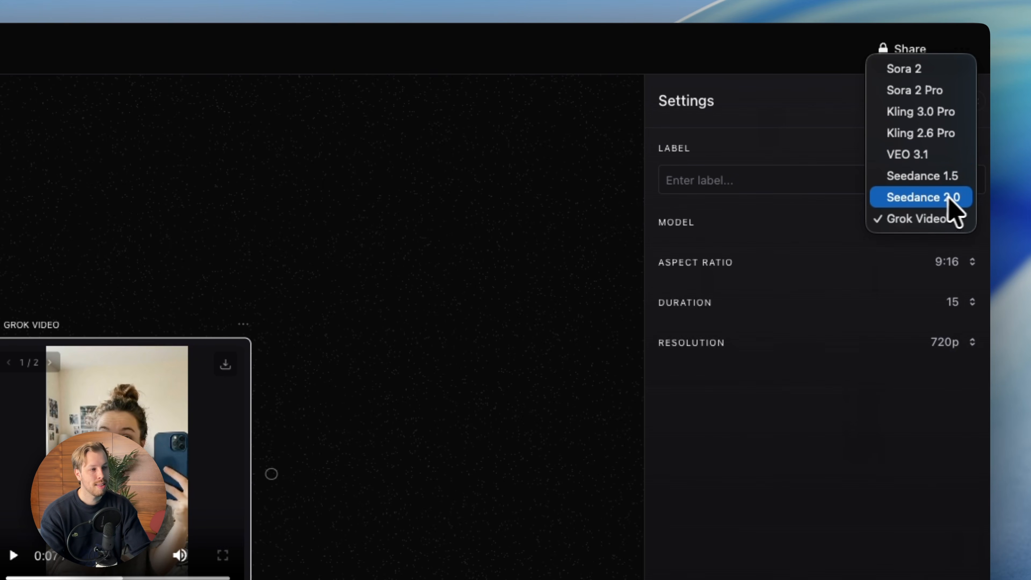
click(357, 359)
- Trace the Grok Video workflow back from its video node to the influencer and product images
scroll(362, 359, left, 4)
scroll(362, 359, down, 3)
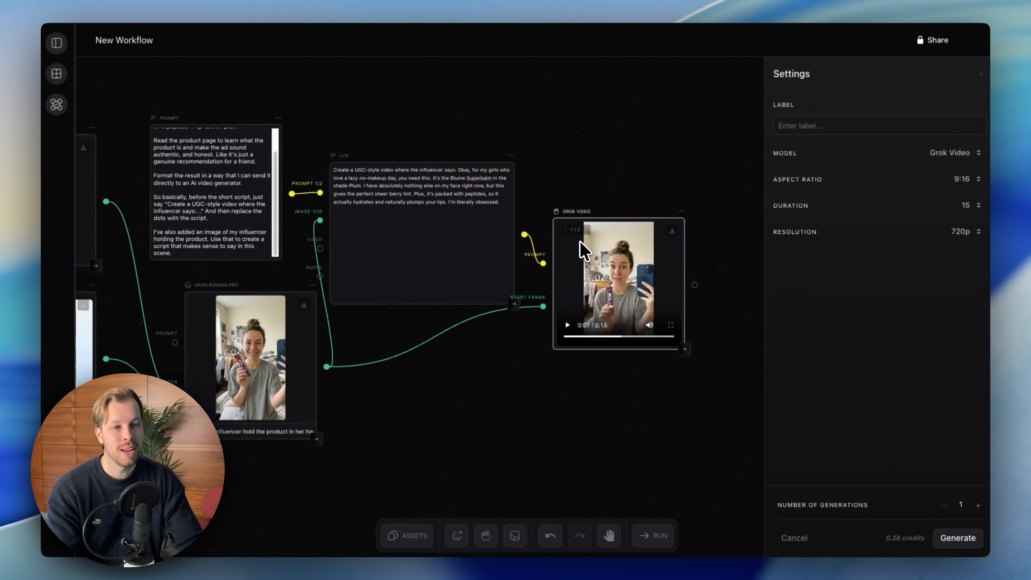
scroll(583, 250, down, 3)
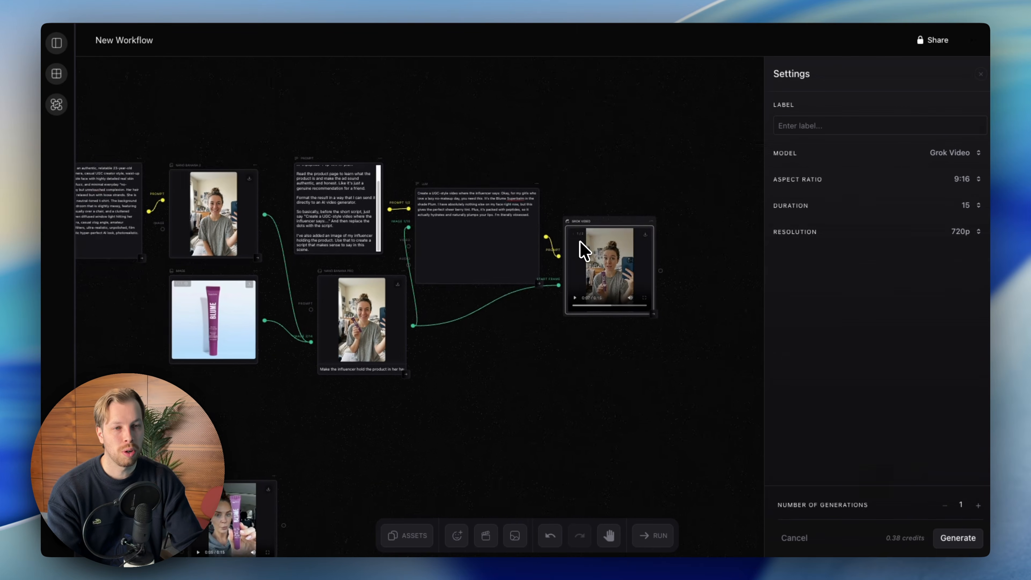
scroll(460, 253, left, 4)
scroll(361, 260, down, 10)
scroll(362, 260, left, 4)
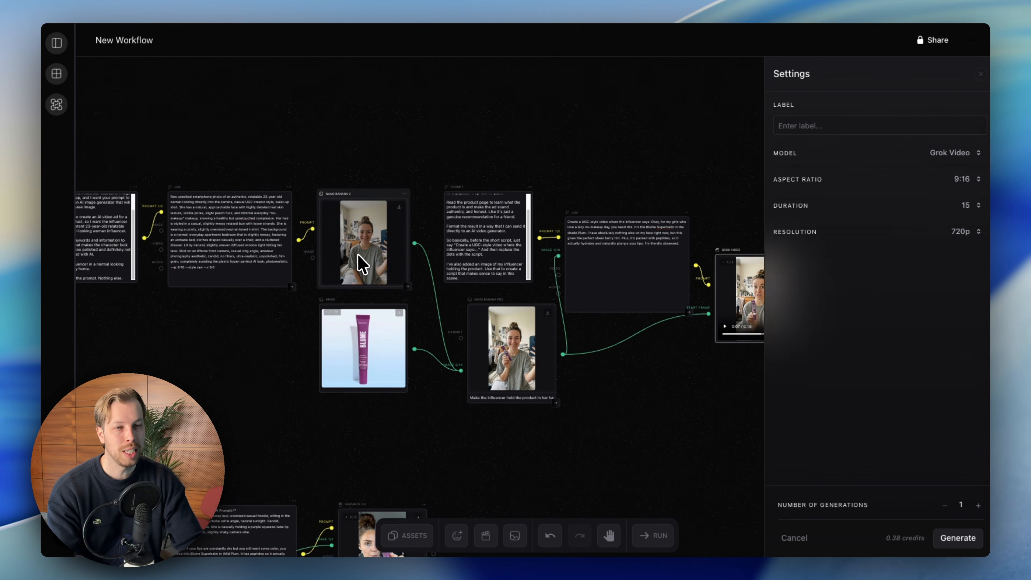
scroll(436, 249, left, 4)
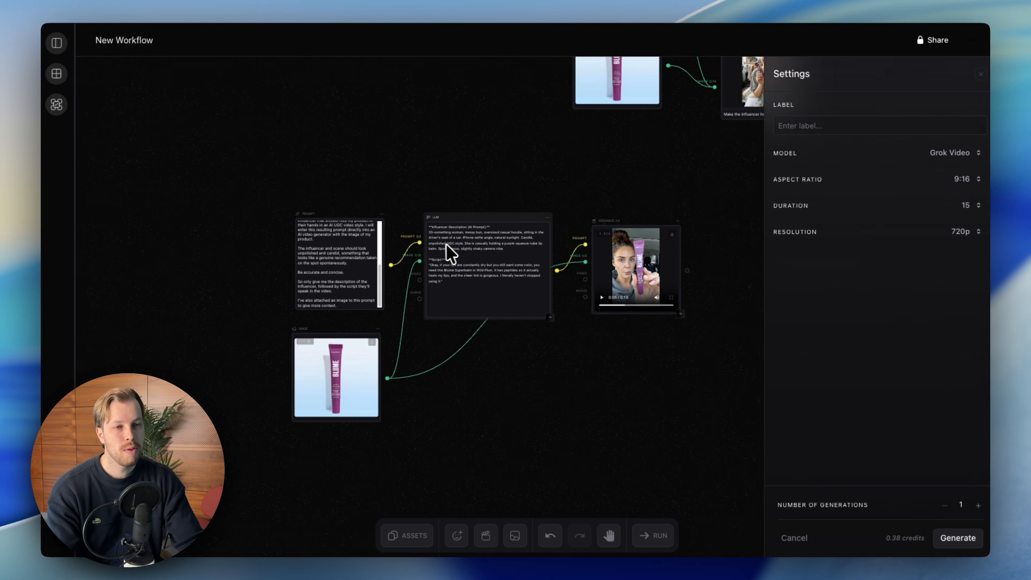
- Adjust the product Image node's position beneath the Prompt node in the Seedance 2.0 workflow
scroll(451, 248, up, 5)
scroll(560, 317, right, 4)
scroll(560, 317, down, 2)
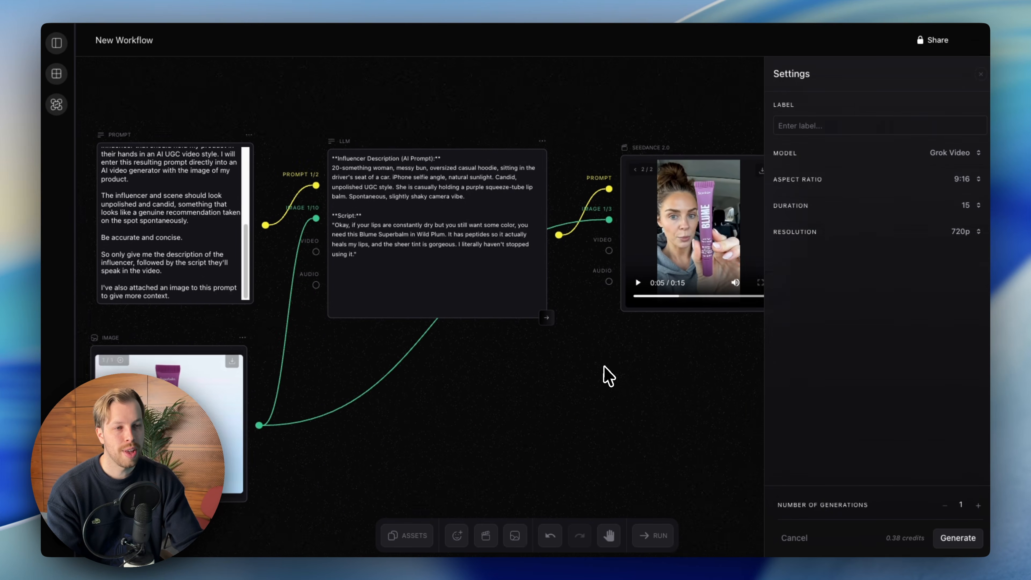
scroll(598, 367, down, 2)
drag(178, 325, 168, 342)
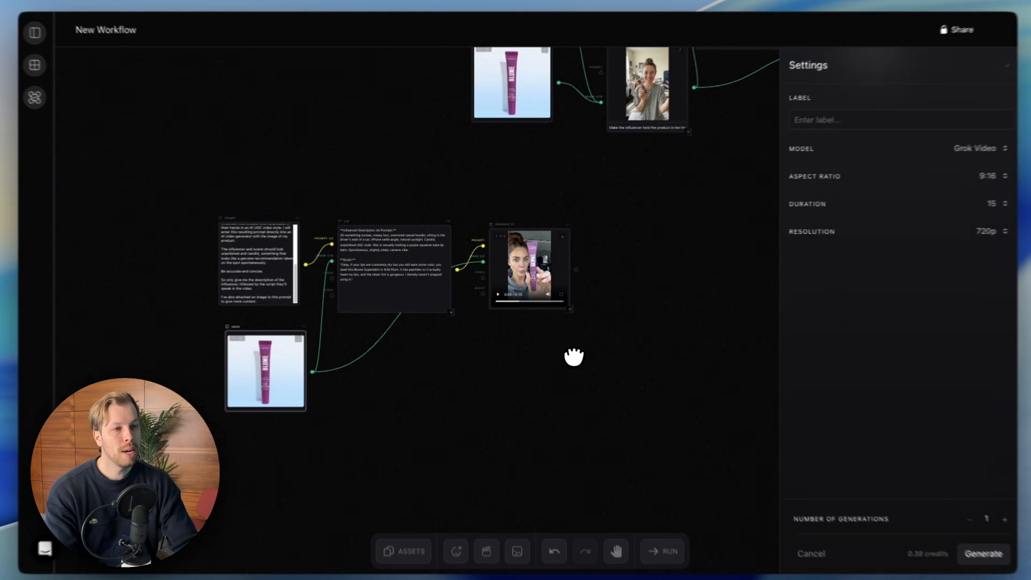
- Compare the overall layouts of the Grok Video and Seedance 2.0 workflows with both in view
scroll(572, 351, up, 5)
scroll(571, 348, right, 3)
scroll(572, 348, down, 2)
scroll(564, 344, left, 1)
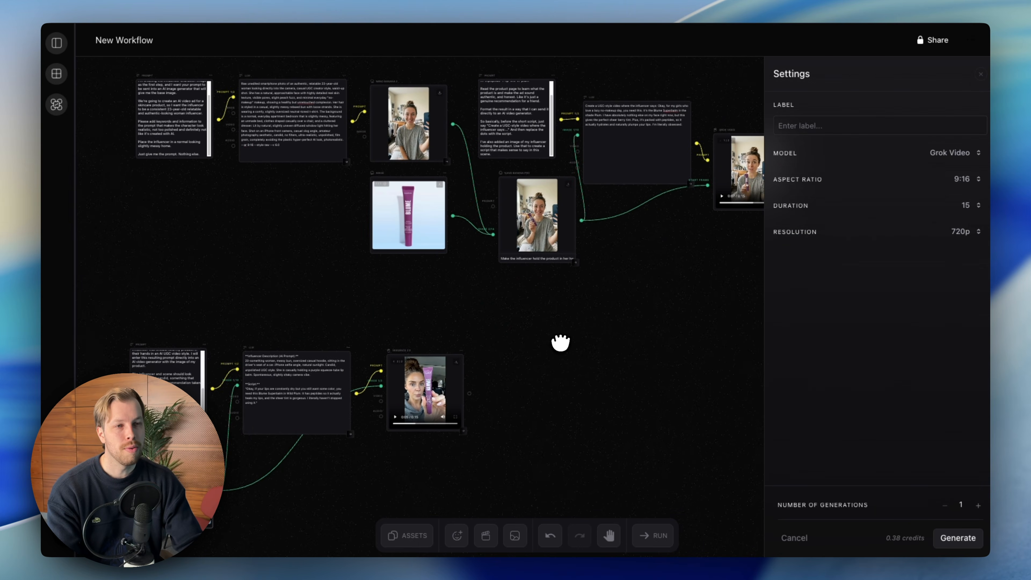
scroll(561, 343, down, 5)
scroll(560, 343, right, 2)
scroll(529, 311, up, 5)
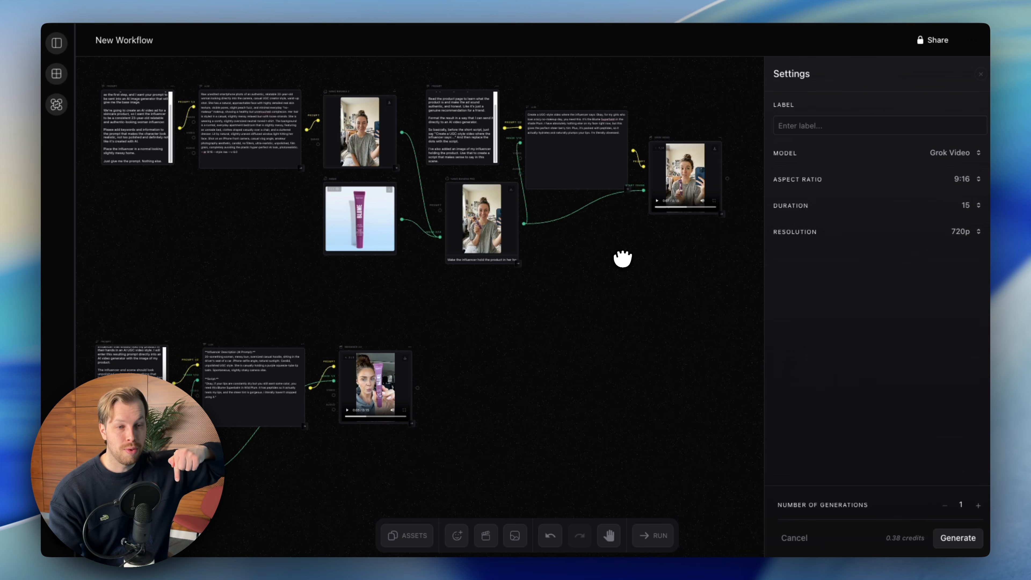
drag(622, 259, 651, 252)
- Select the nodes of both workflows together and clear the selection
drag(831, 475, 131, 96)
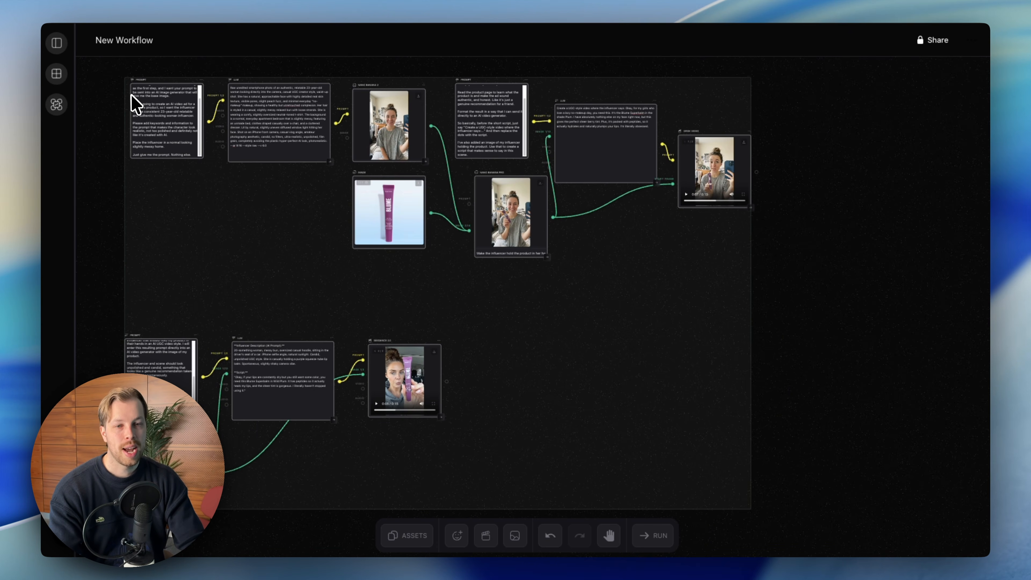
click(860, 249)
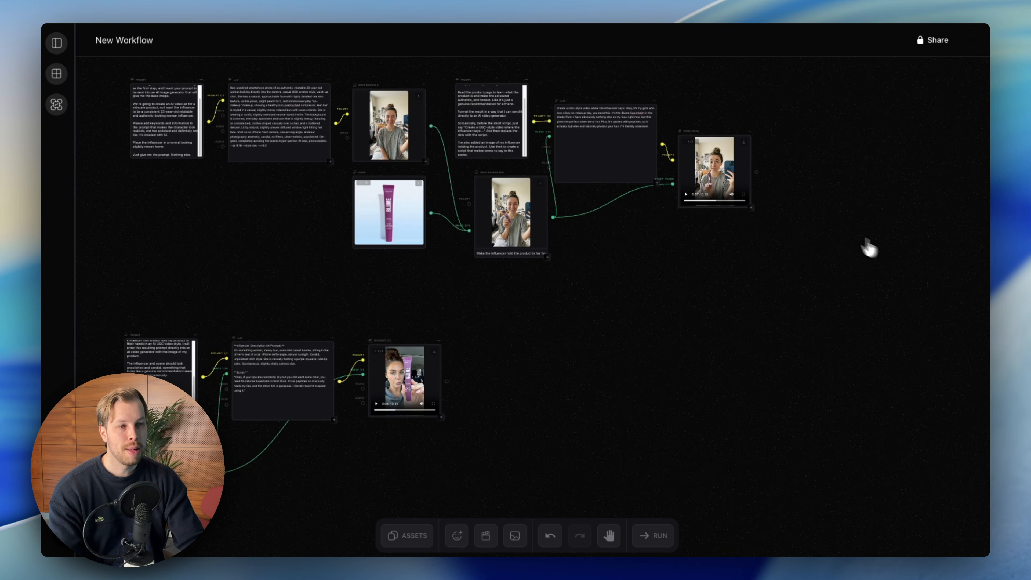
drag(828, 70, 138, 490)
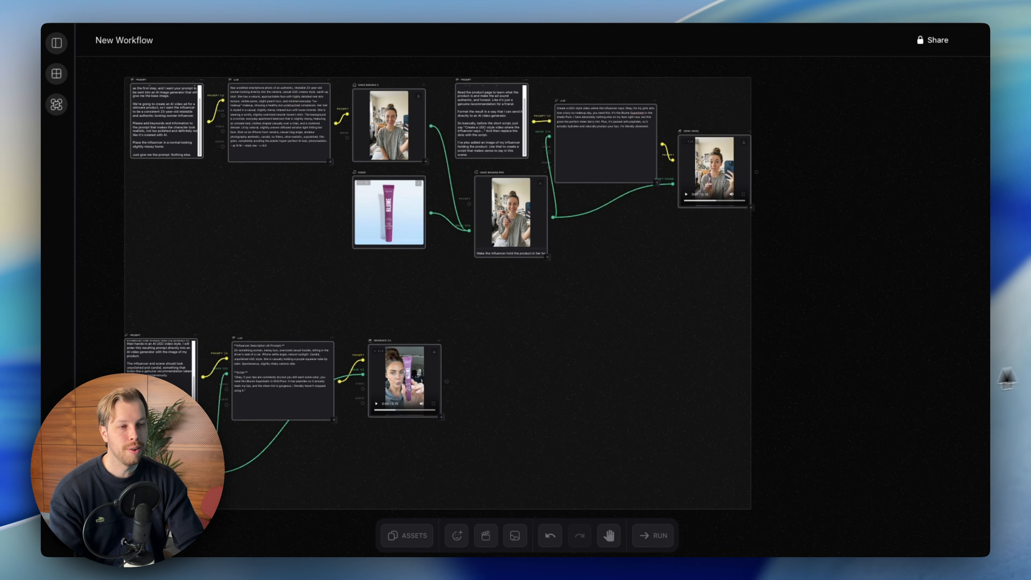
click(922, 363)
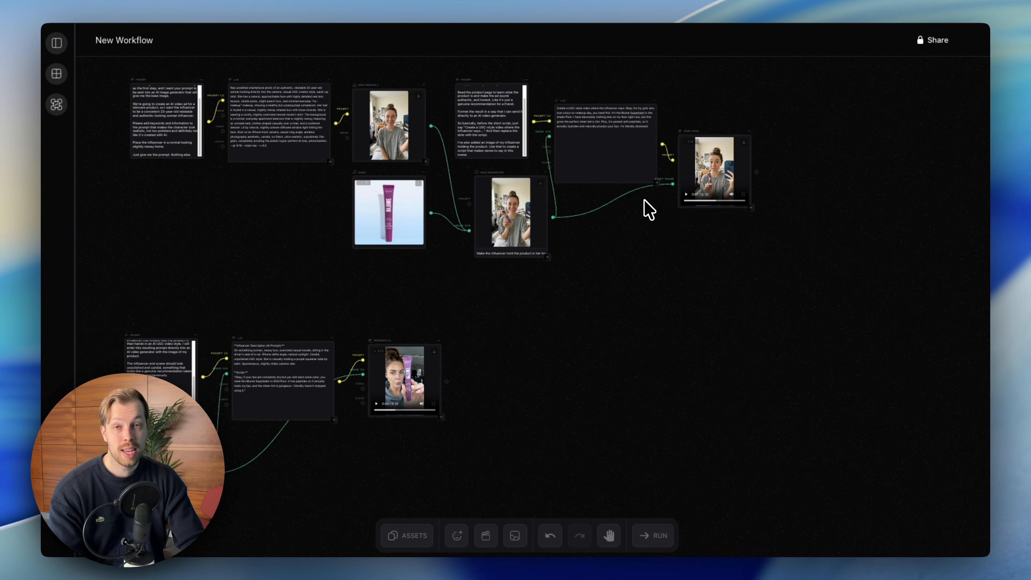